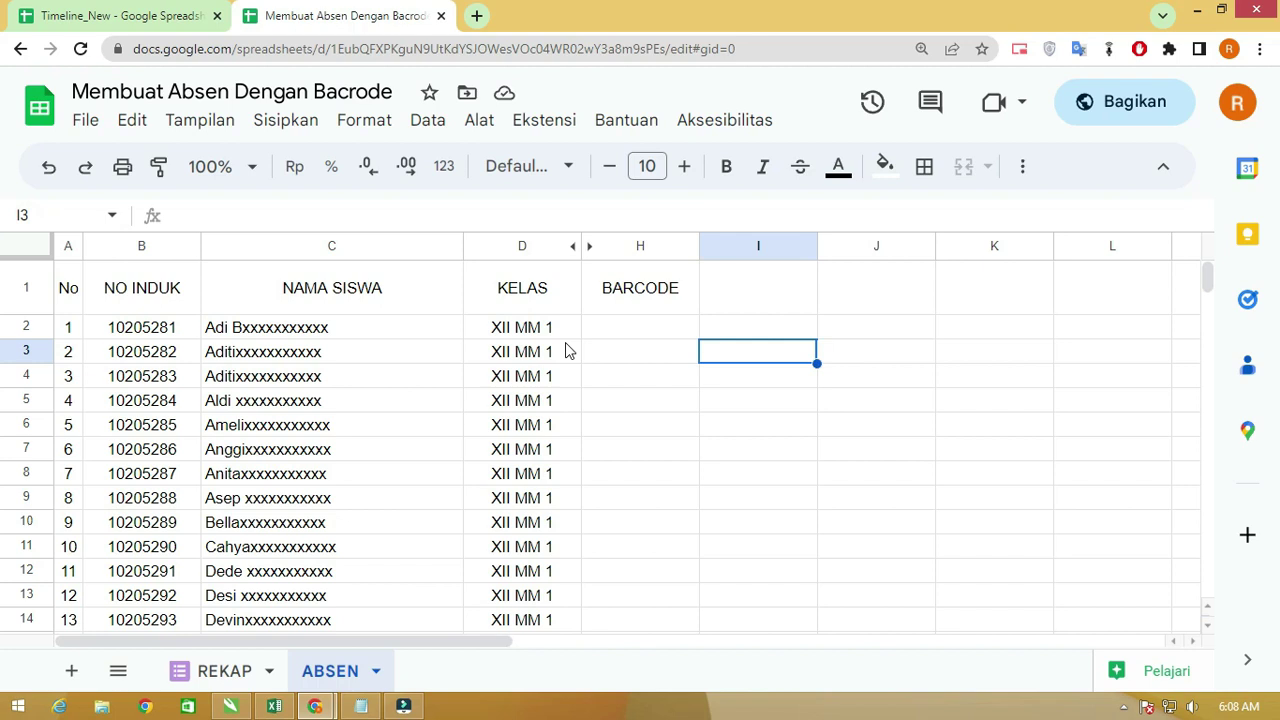
- Unhide columns E–G (HARI, WAKTU, LINK ABSEN) between columns D and H
scroll(567, 350, "down", 2)
scroll(567, 350, "down", 5)
scroll(567, 350, "up", 7)
left_click(589, 245)
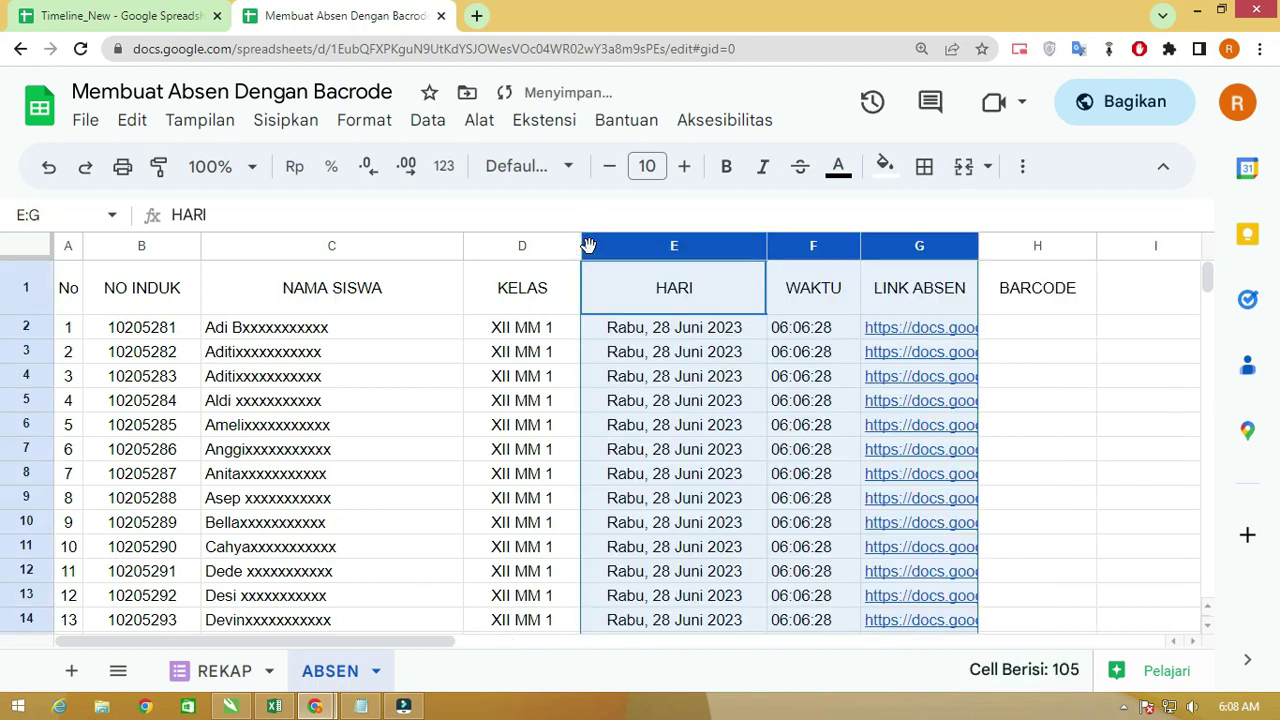
- Select G2 to view the first student's HYPERLINK attendance formula
left_click(1034, 337)
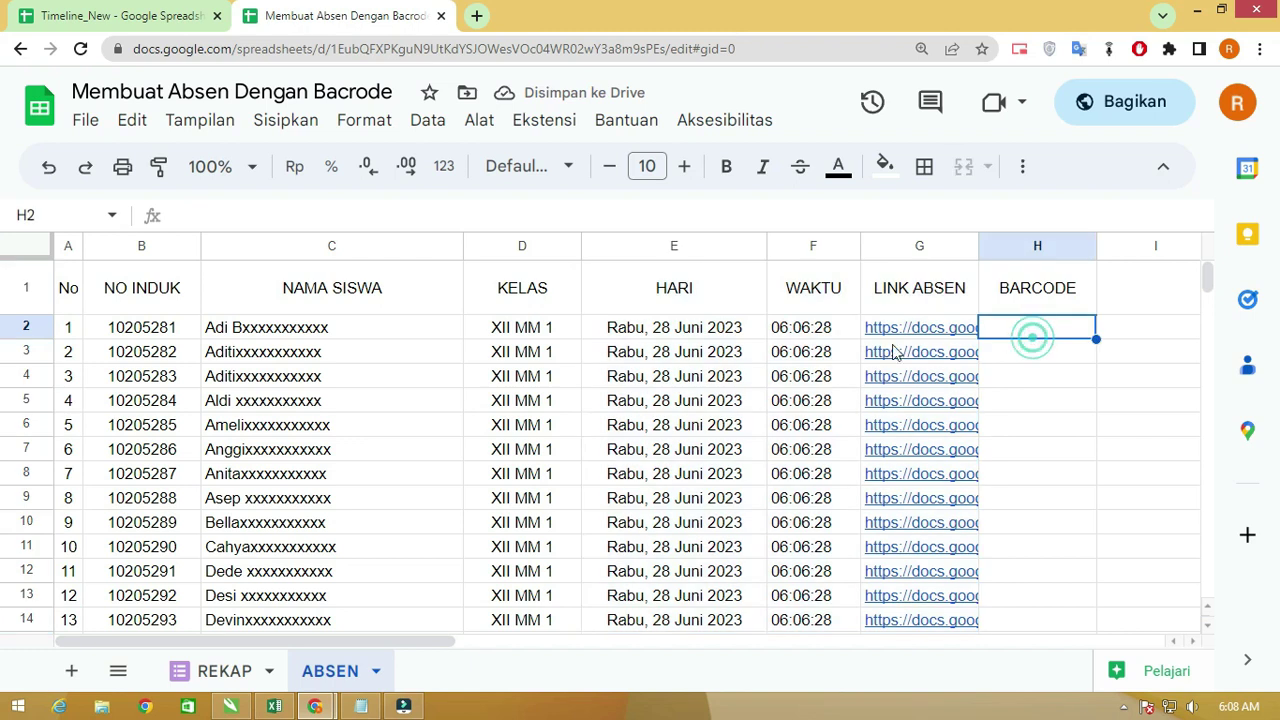
scroll(436, 435, "down", 1)
scroll(436, 435, "down", 3)
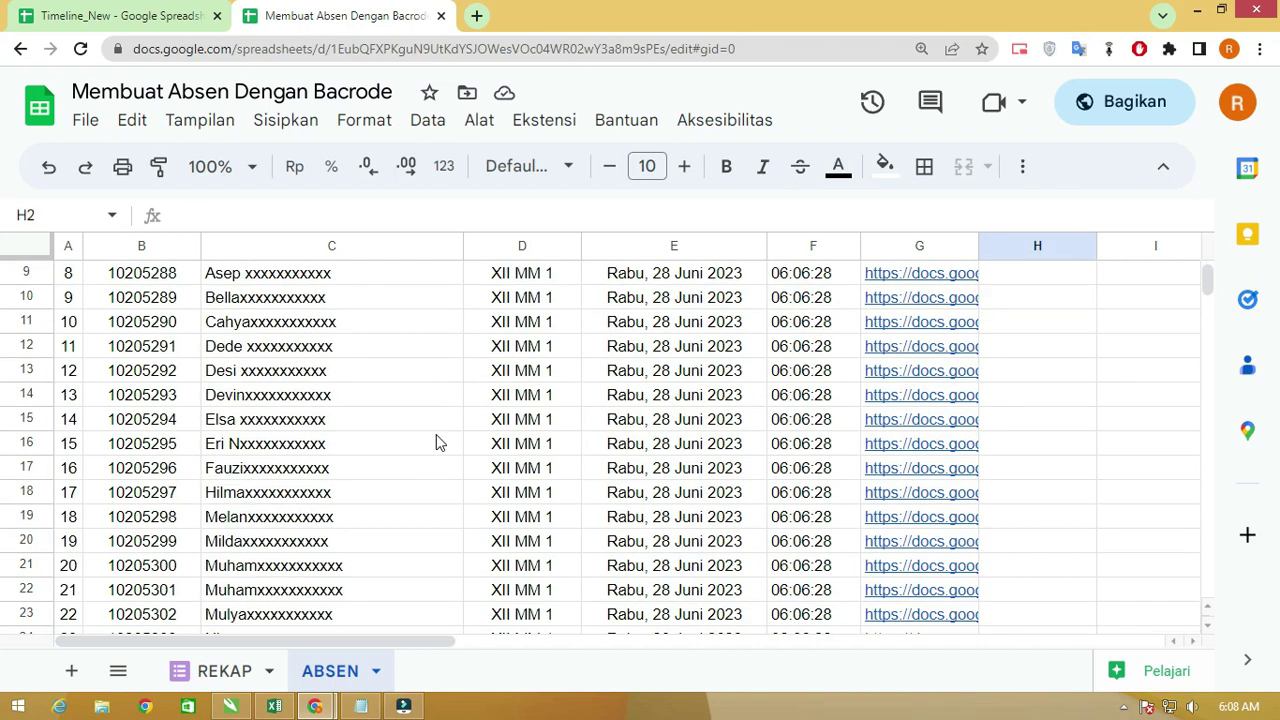
scroll(436, 443, "up", 3)
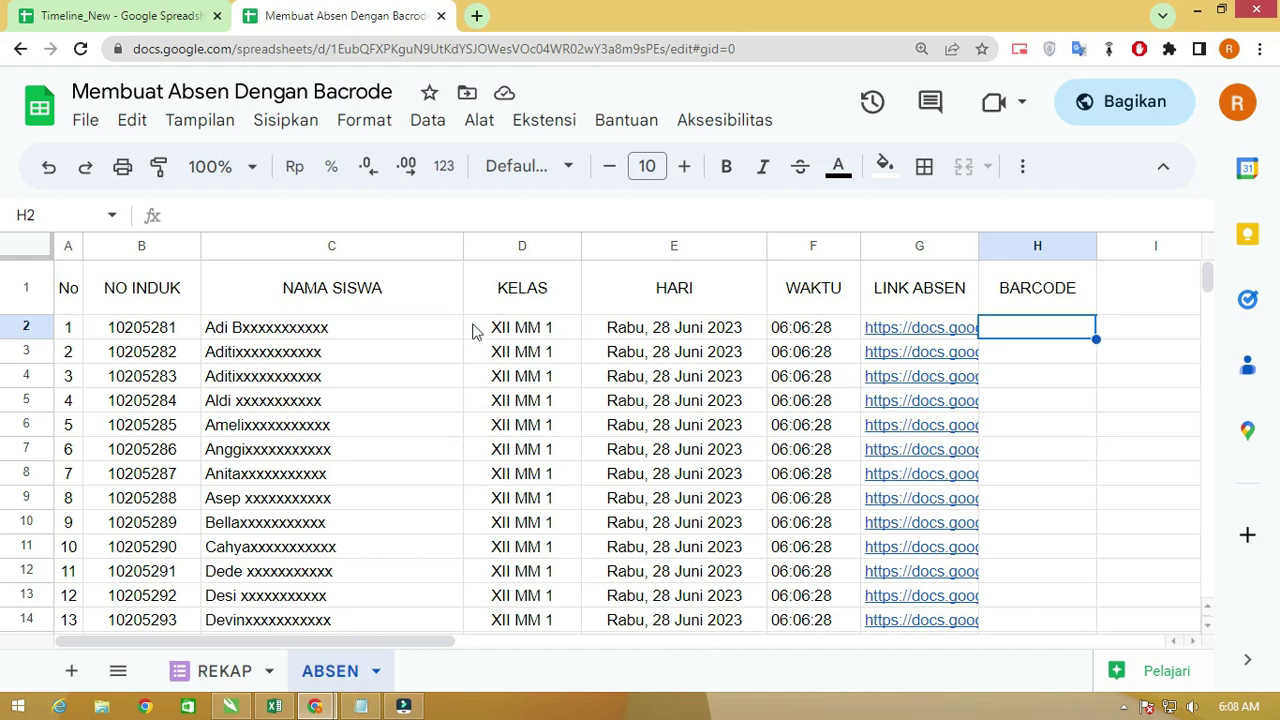
mouse_move(460, 642)
left_mouse_down()
mouse_move(535, 645)
mouse_move(437, 644)
left_mouse_up()
mouse_move(935, 332)
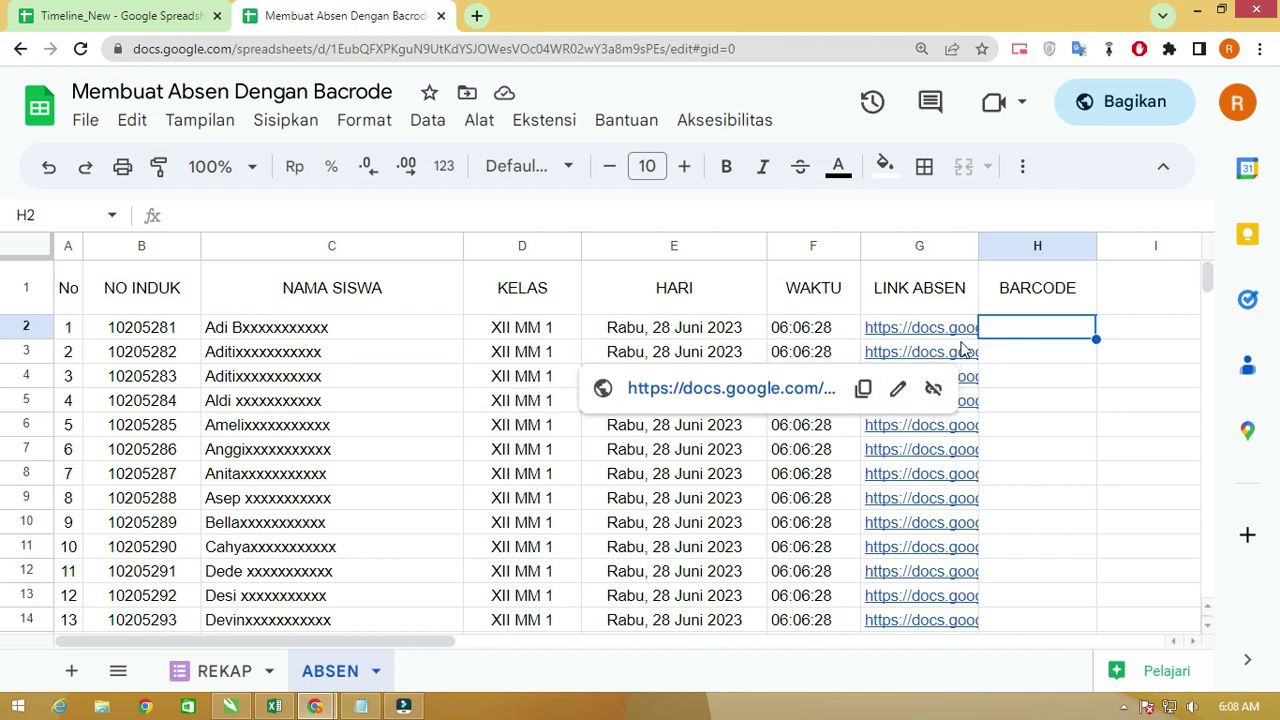
left_click(893, 333)
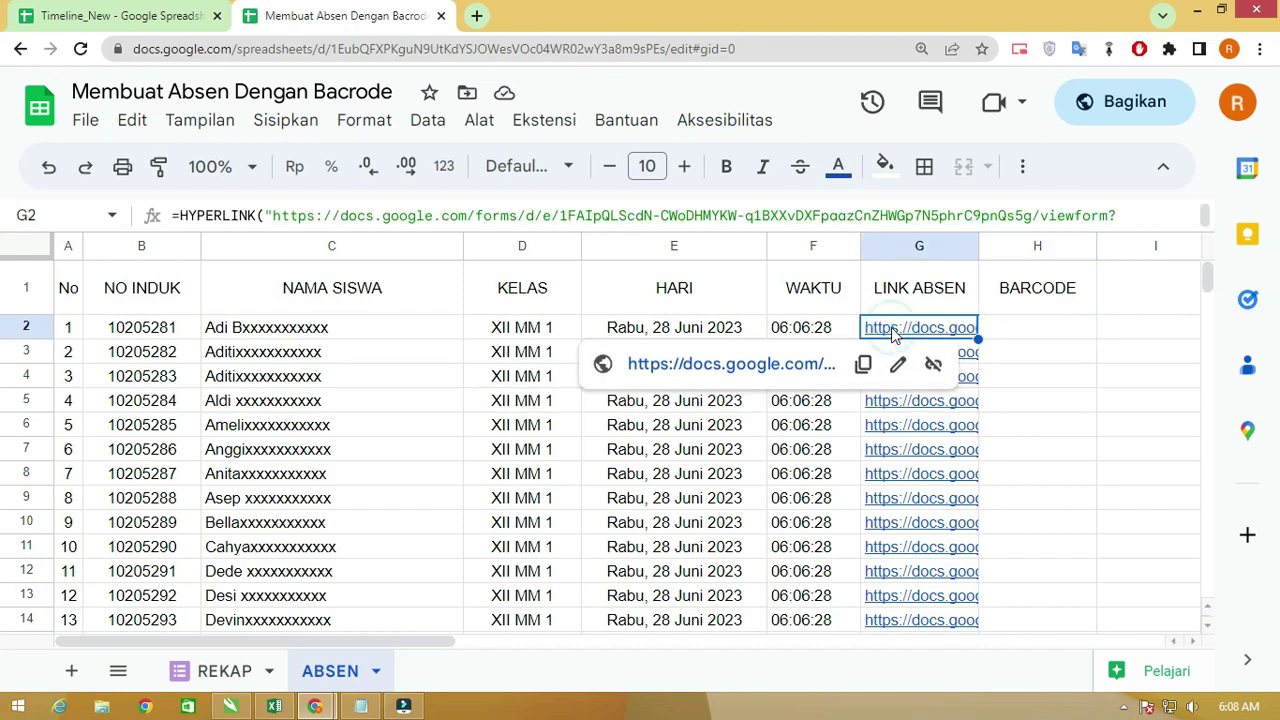
left_click(735, 365)
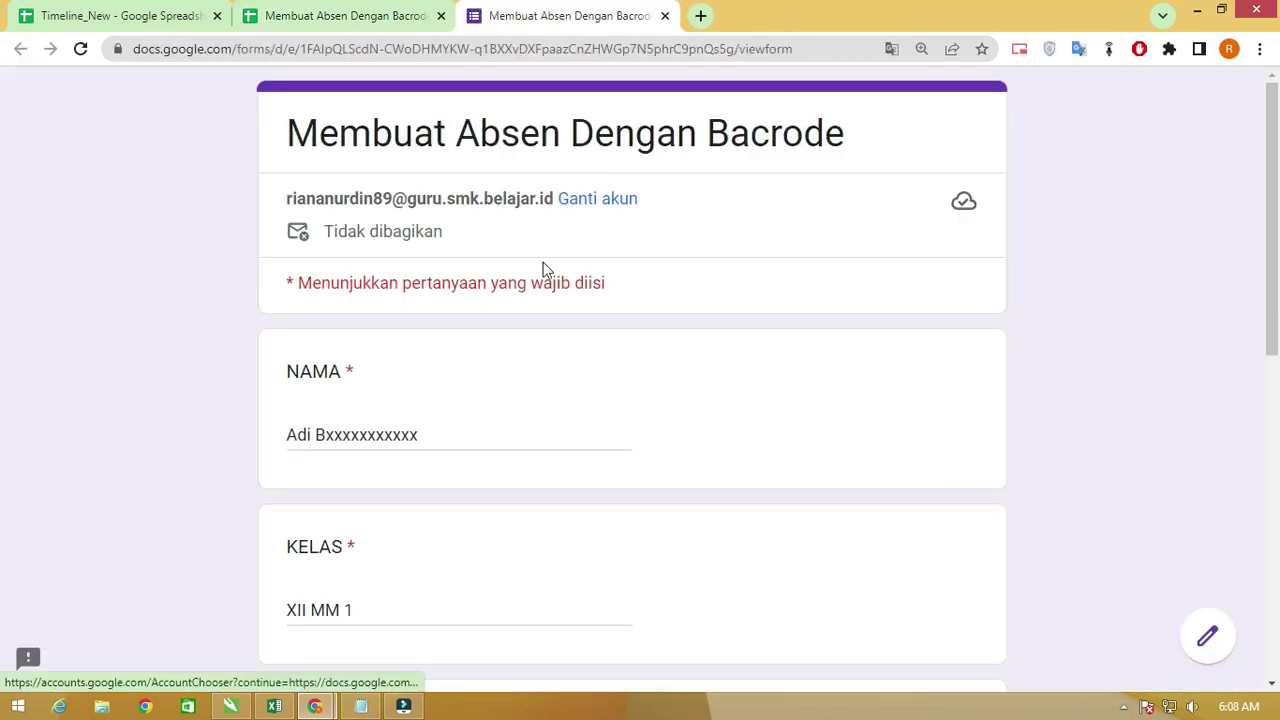
scroll(414, 306, "down", 3)
scroll(426, 235, "down", 1)
scroll(428, 312, "down", 1)
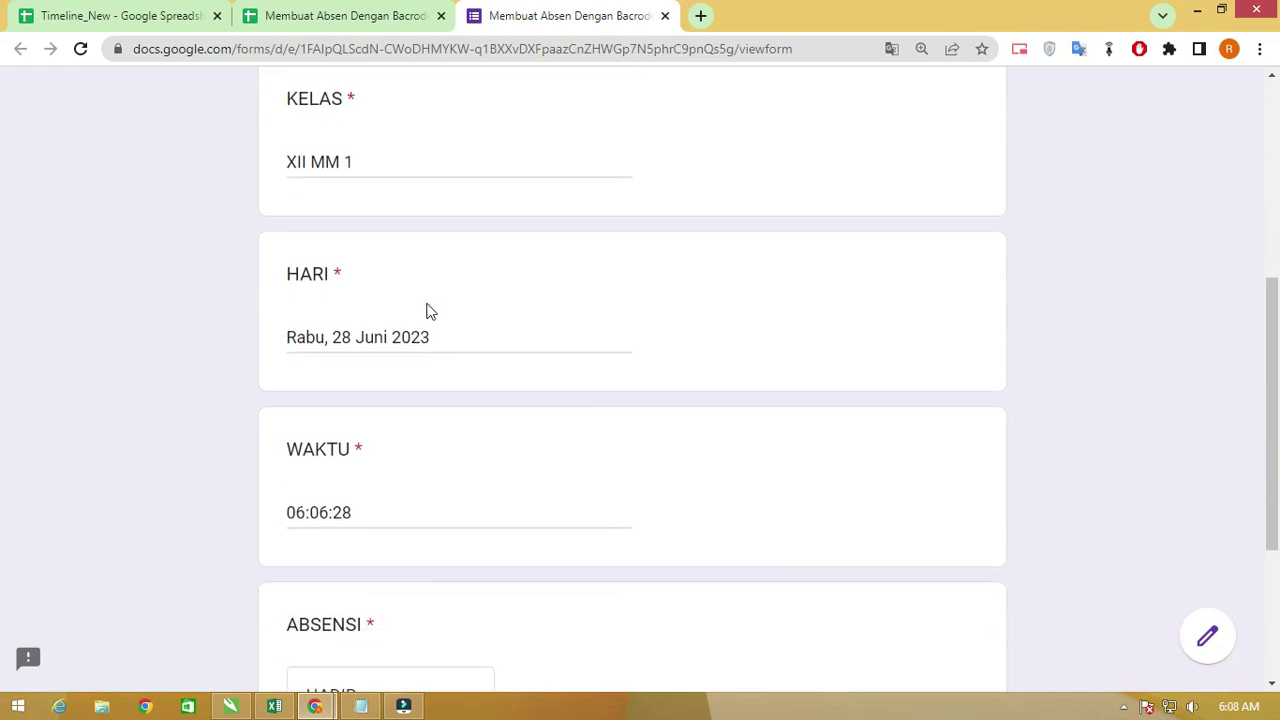
scroll(371, 418, "down", 2)
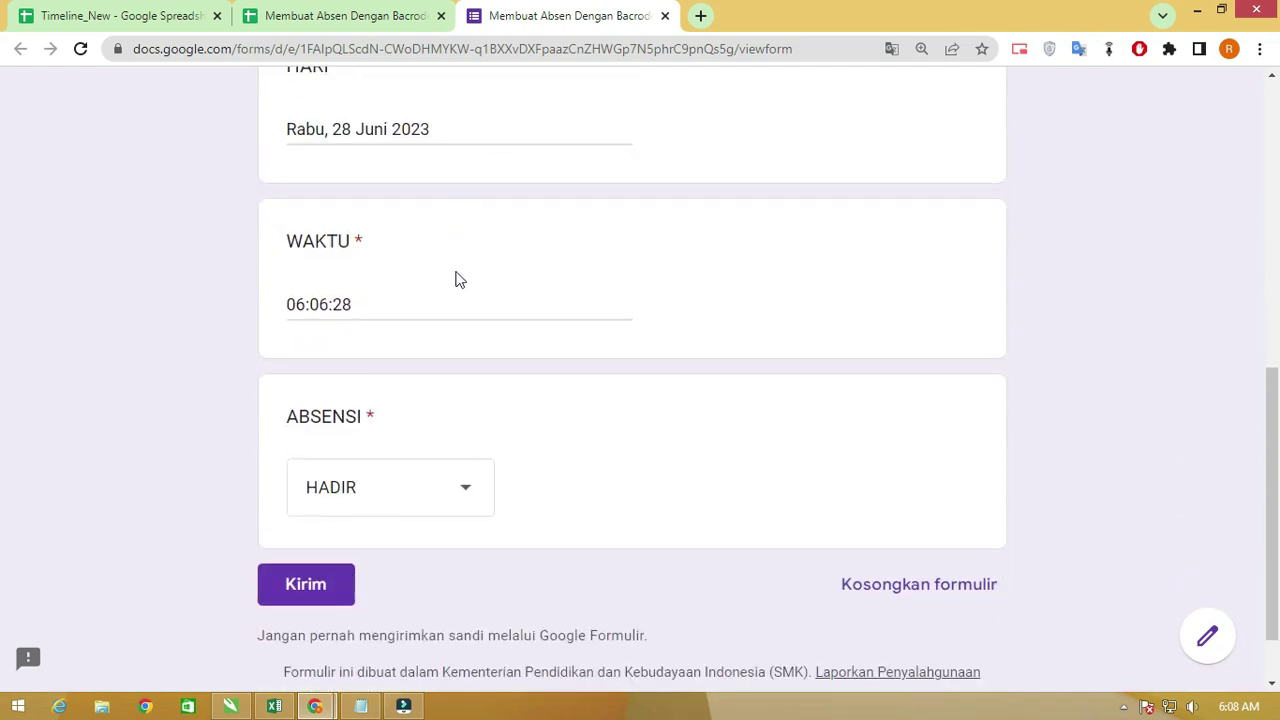
scroll(480, 260, "up", 7)
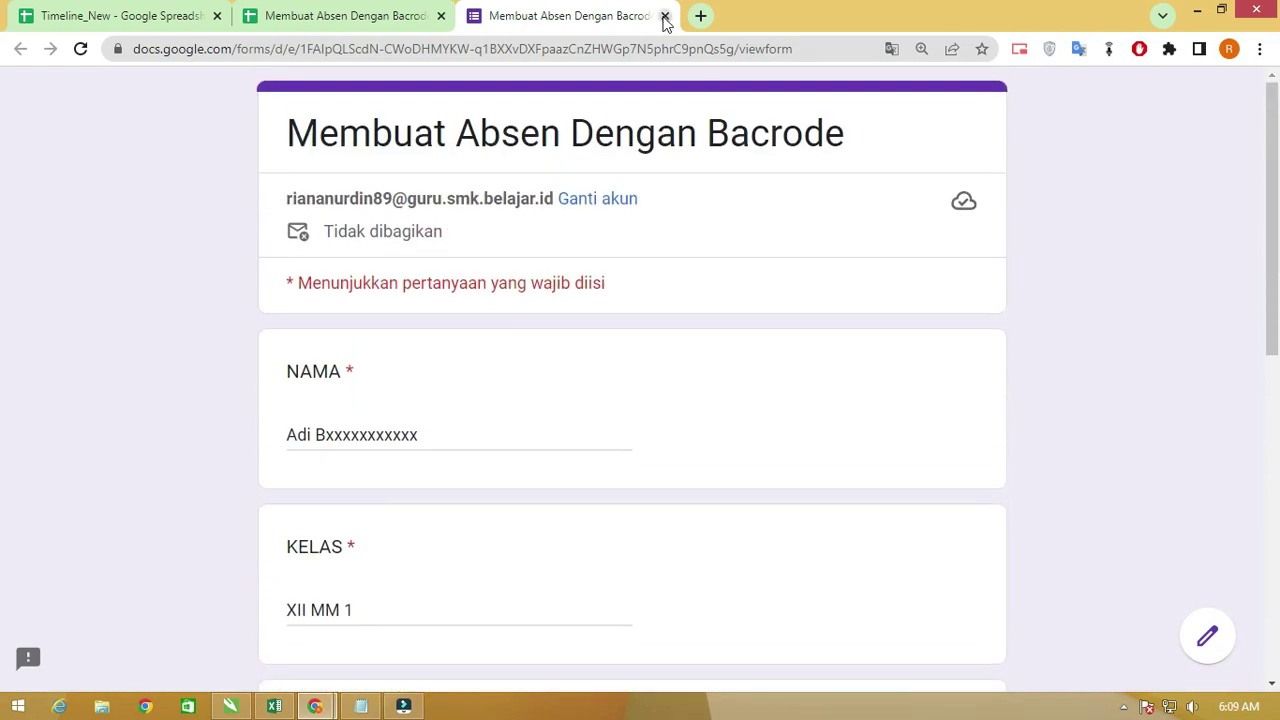
left_click(665, 16)
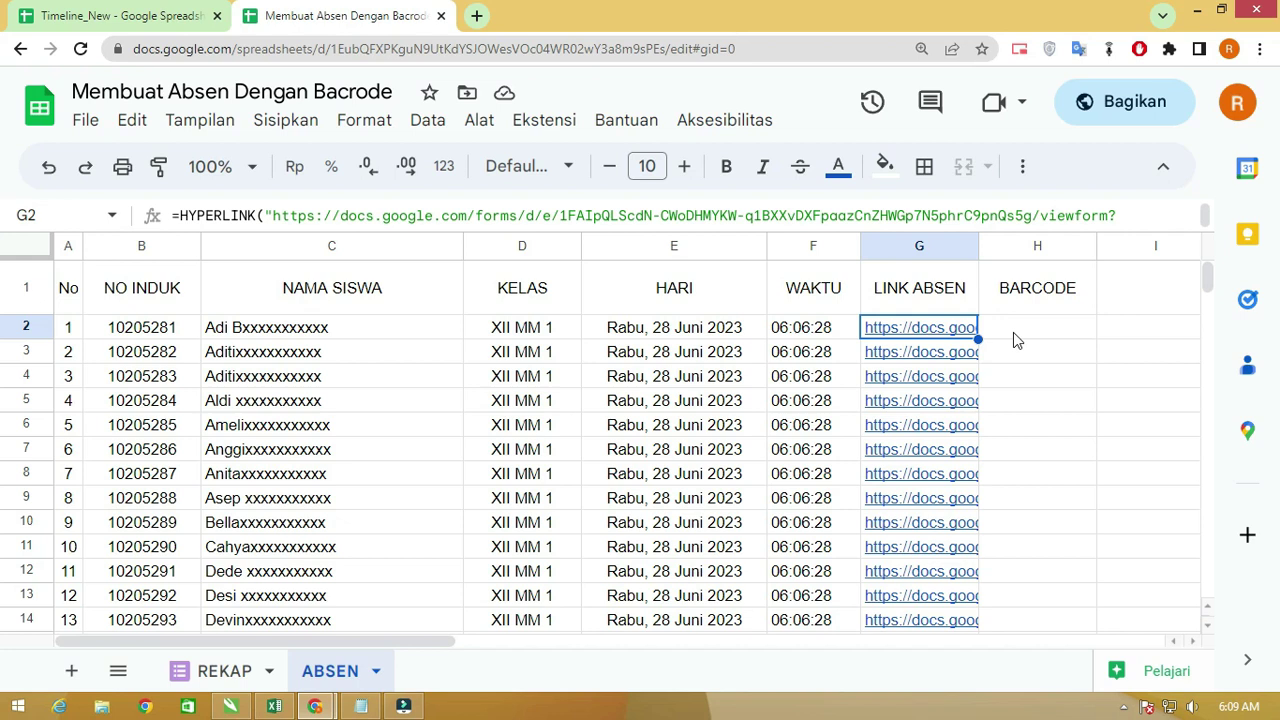
- Search 'qr code generator' in a new Chrome tab and open the qr-code-generator.com result
left_click(477, 14)
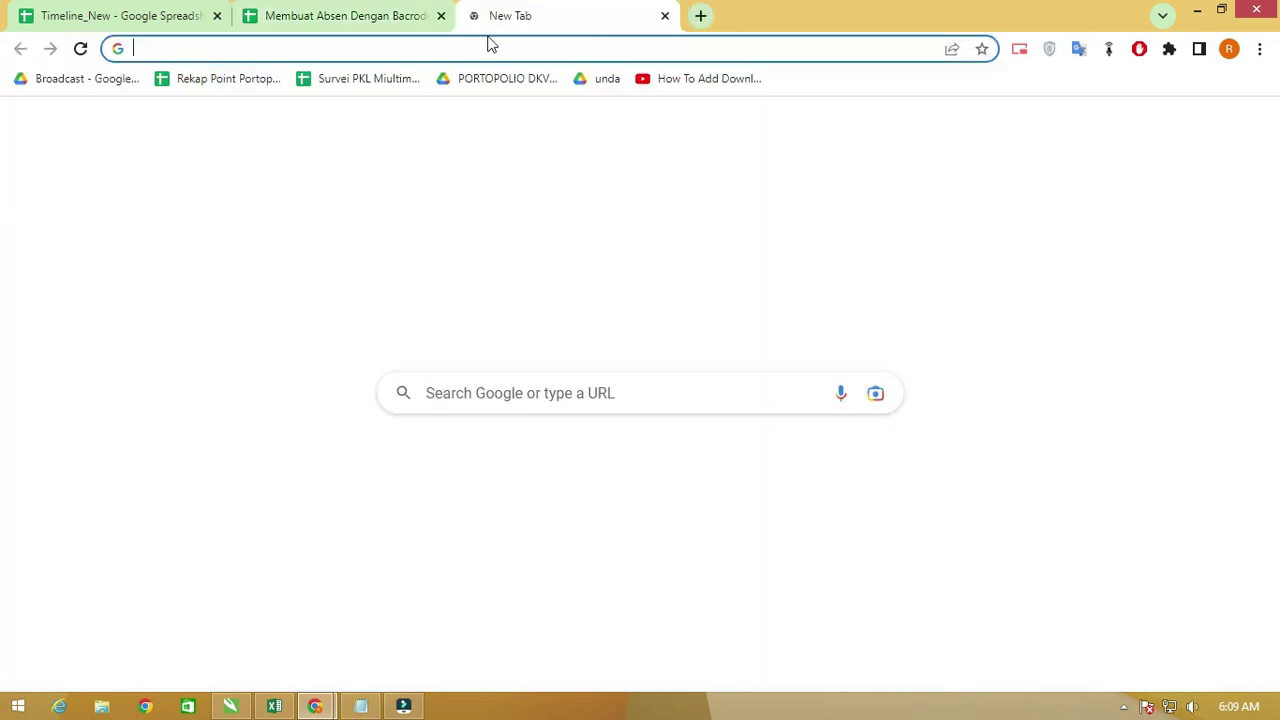
left_click(490, 47)
type("q")
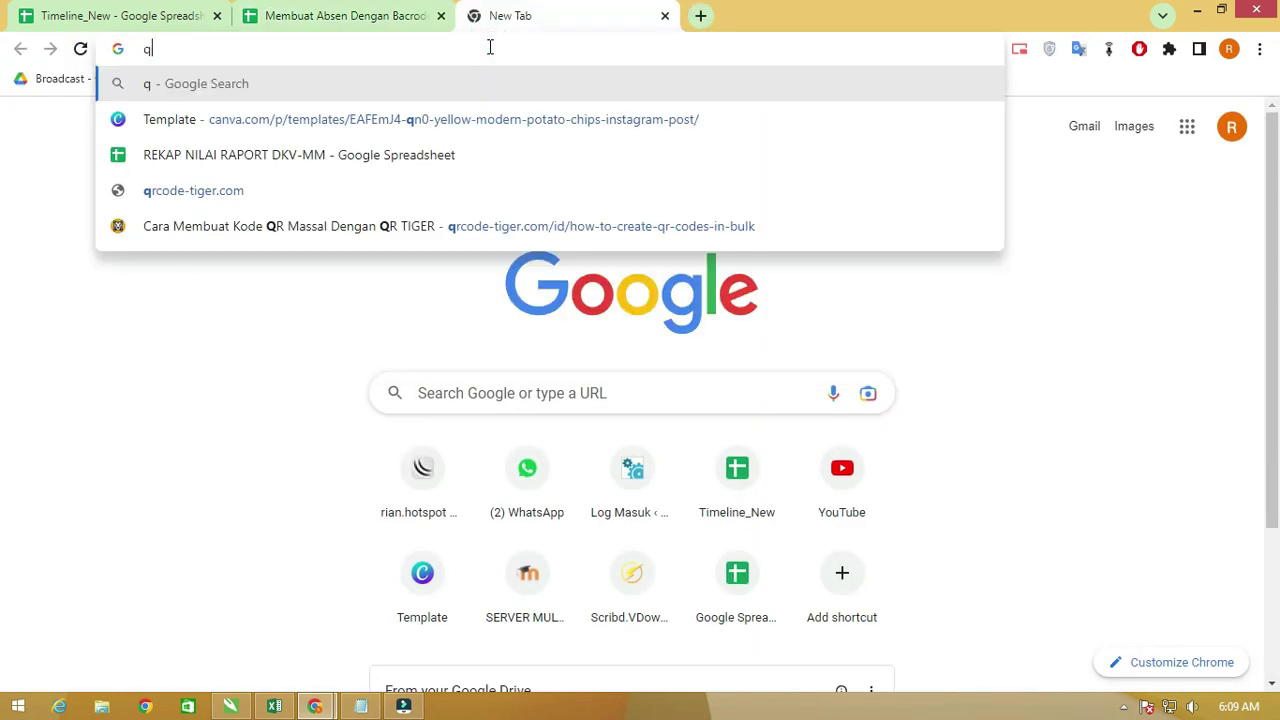
type("r")
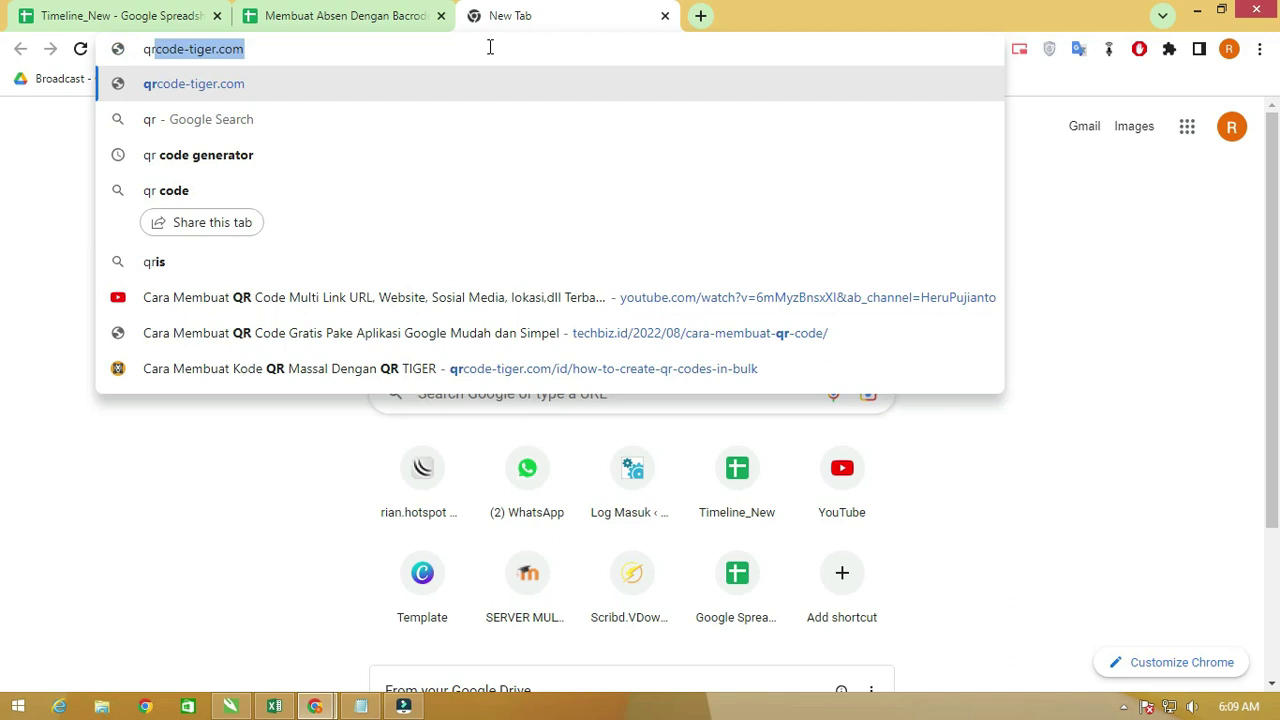
type(" co")
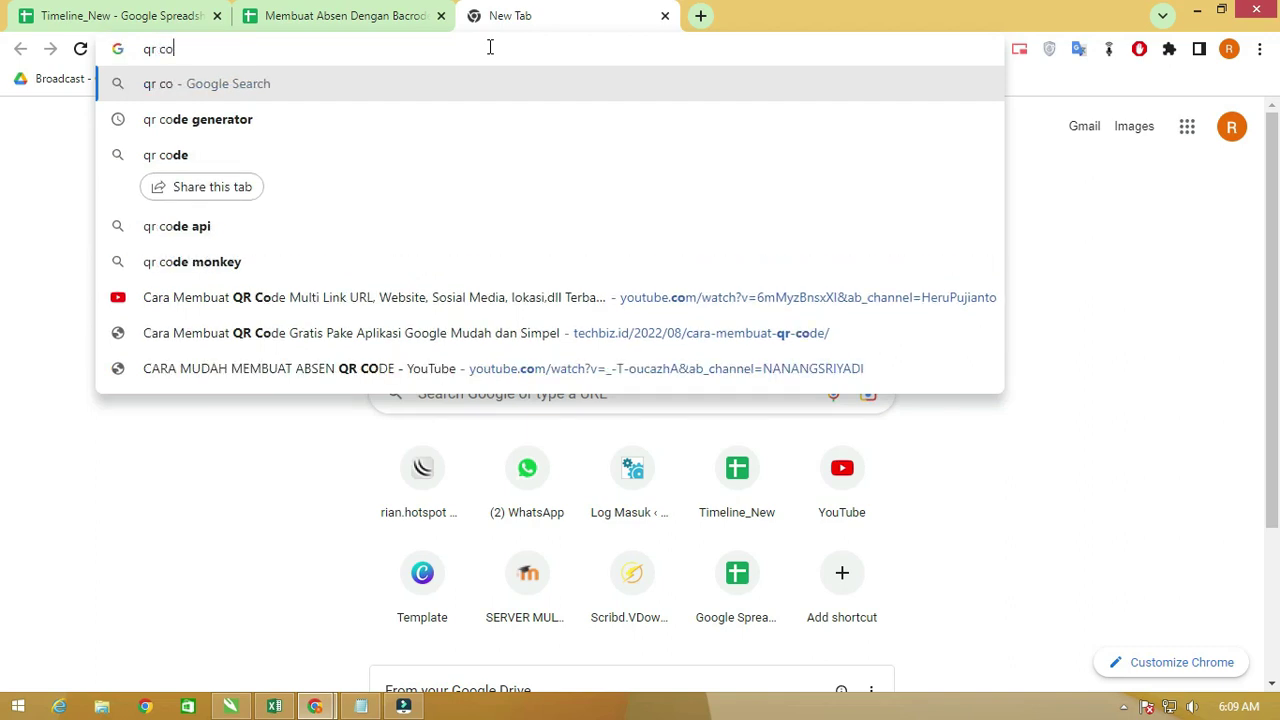
key("Down")
key("Return")
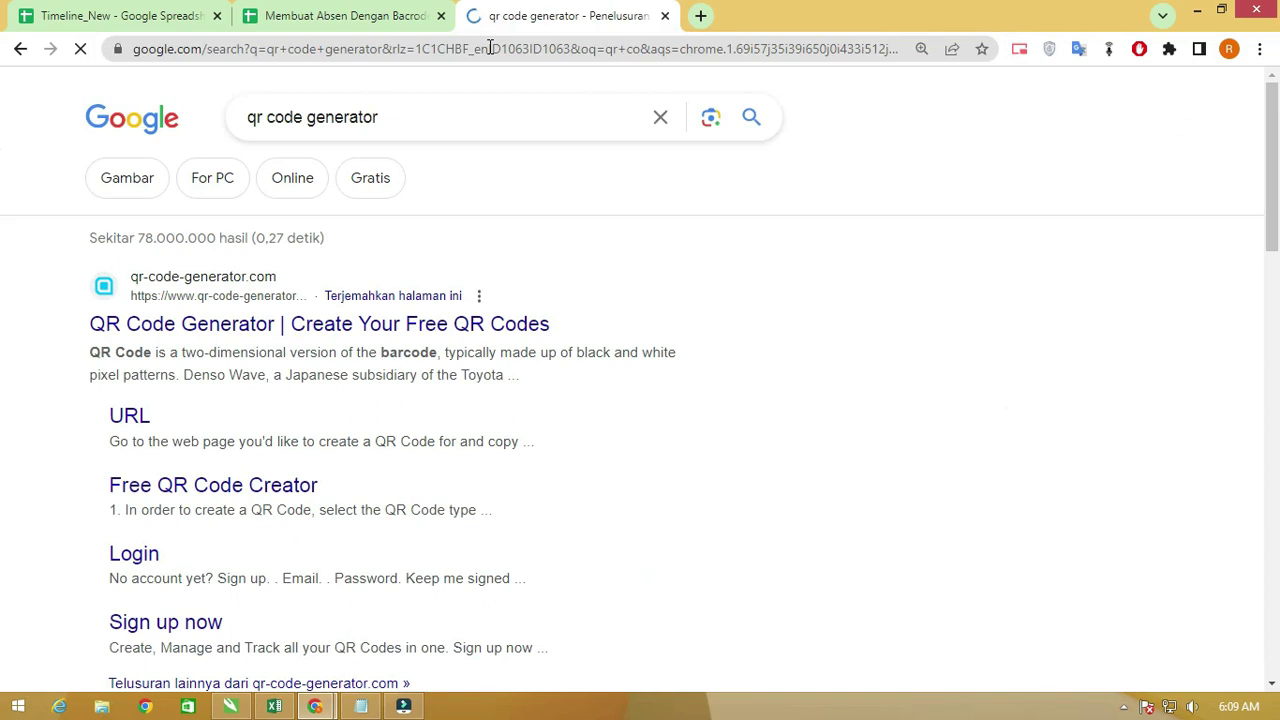
left_click(200, 320)
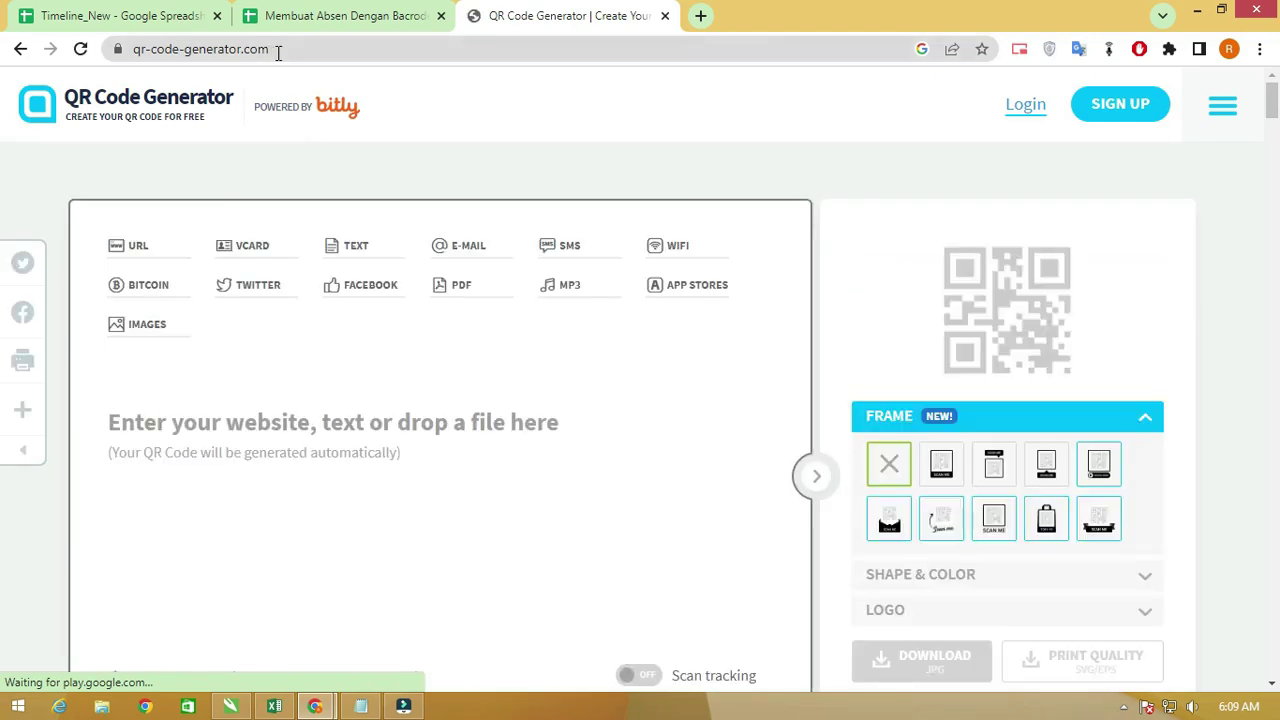
- Copy the site address, accept cookies, choose Website QR type and paste the address into the link field
left_click(280, 49)
right_click(228, 57)
left_click(303, 152)
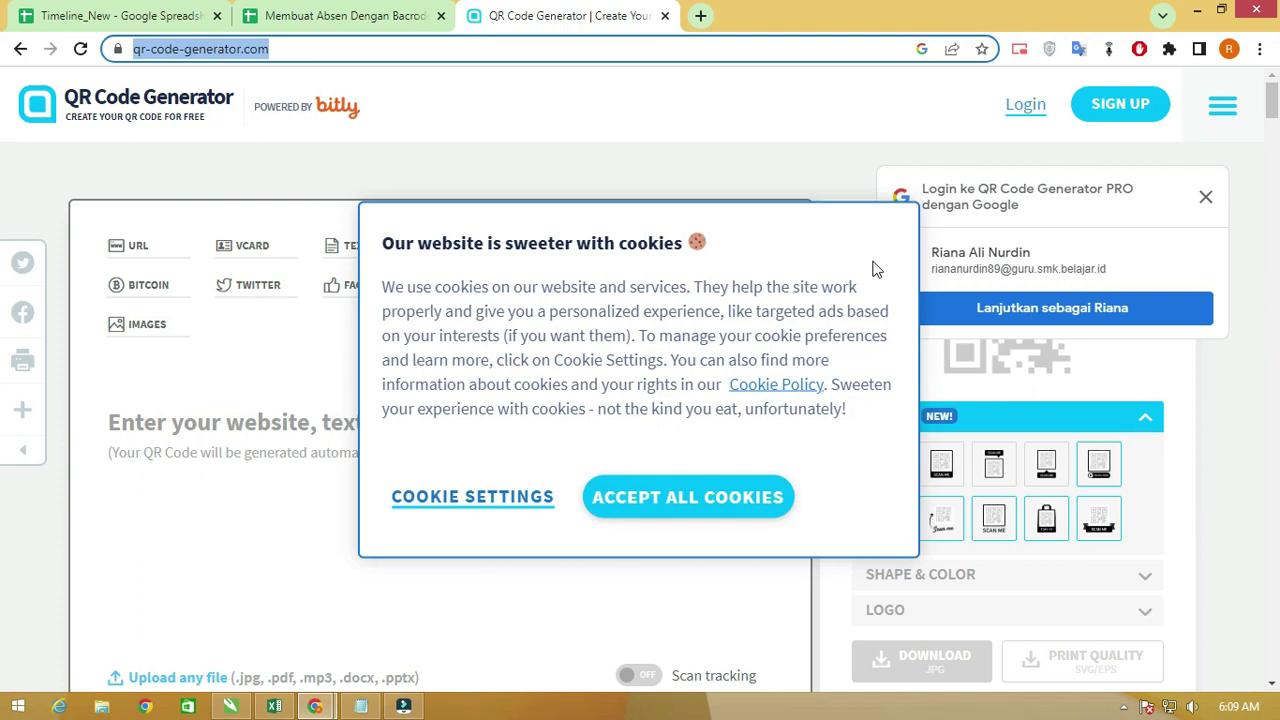
left_click(660, 500)
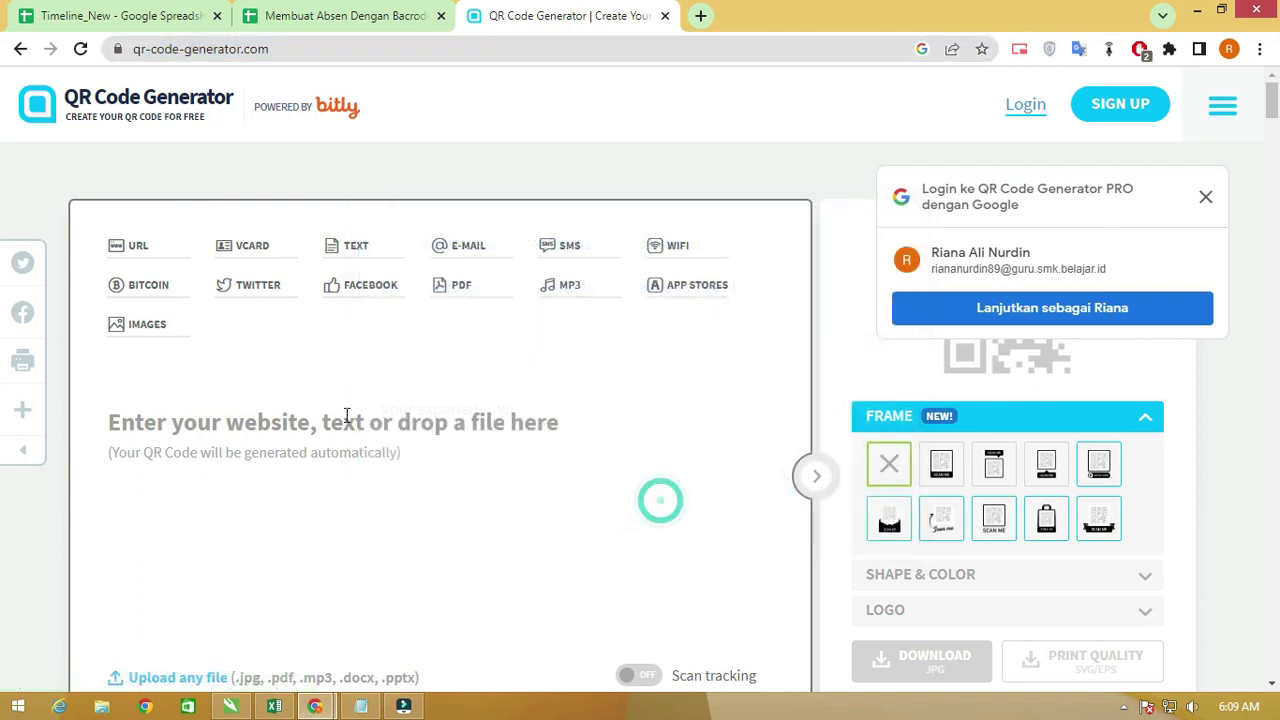
left_click(140, 249)
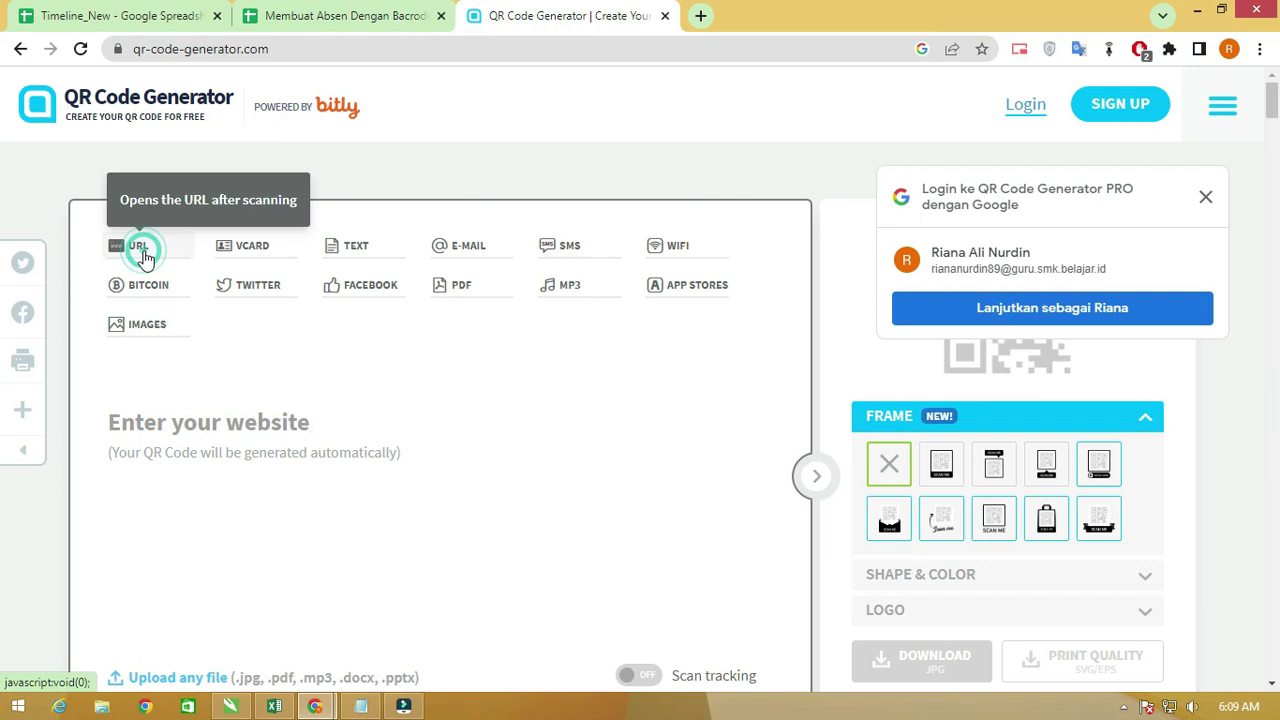
right_click(220, 435)
left_click(275, 276)
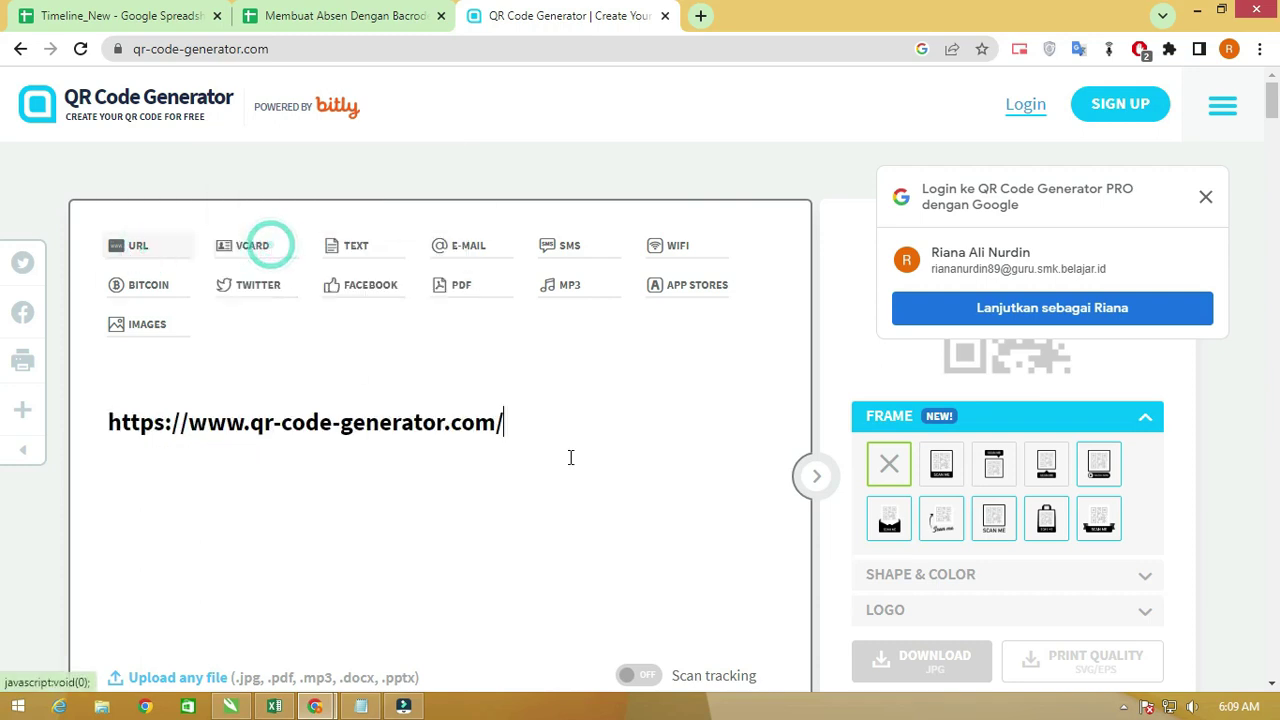
- Dismiss the Google sign-in prompt and briefly check the attendance spreadsheet tab before returning
scroll(640, 465, "down", 3)
scroll(700, 476, "up", 2)
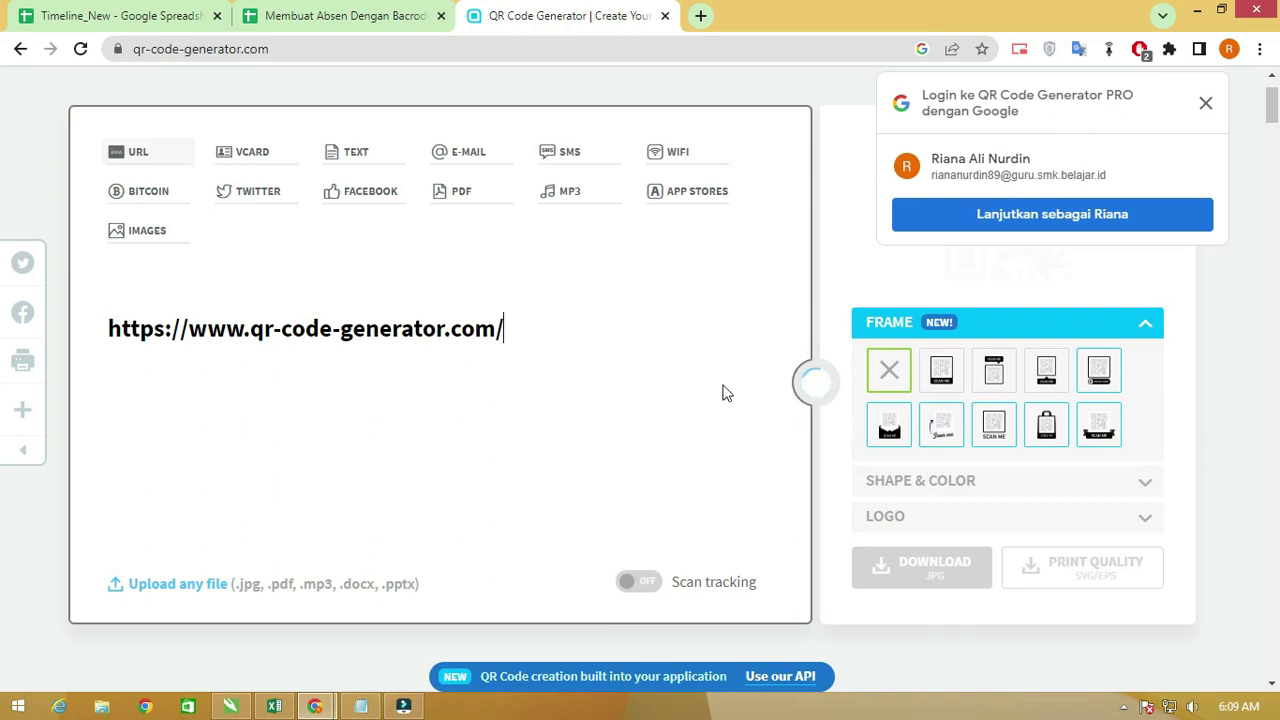
scroll(769, 376, "up", 1)
left_click(1203, 198)
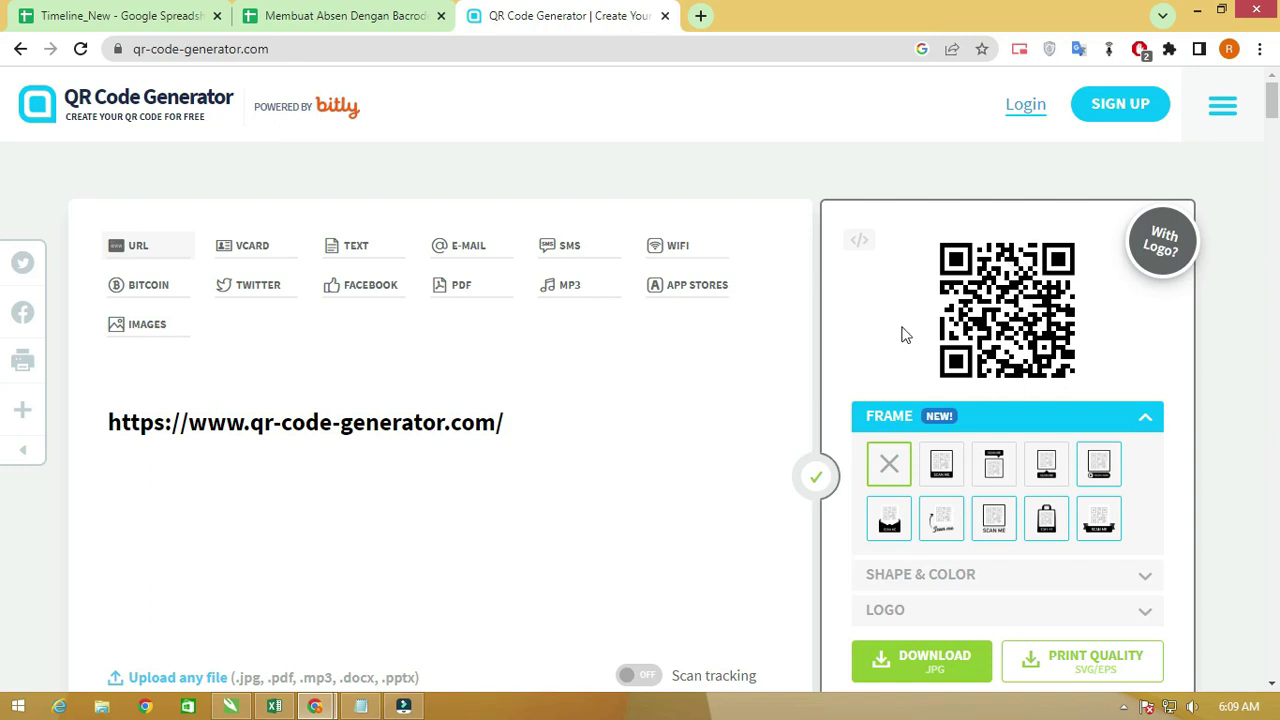
scroll(903, 334, "down", 1)
scroll(955, 318, "up", 1)
left_click(346, 16)
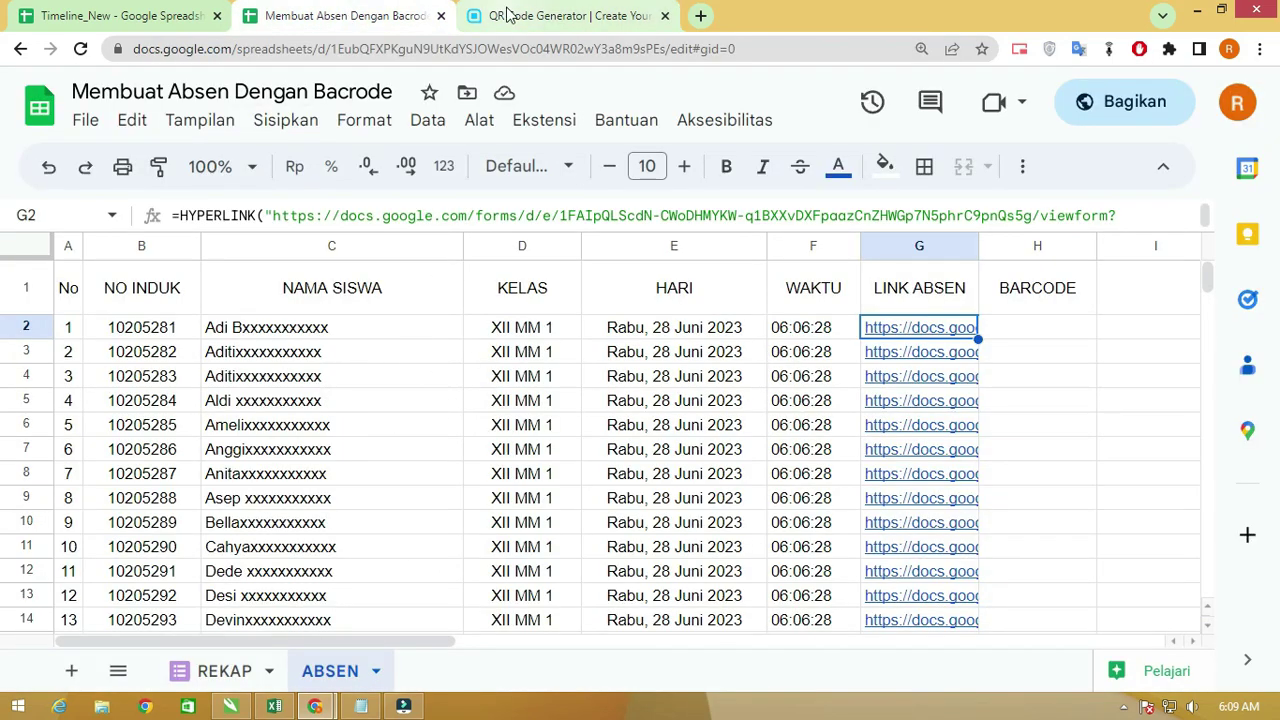
left_click(540, 18)
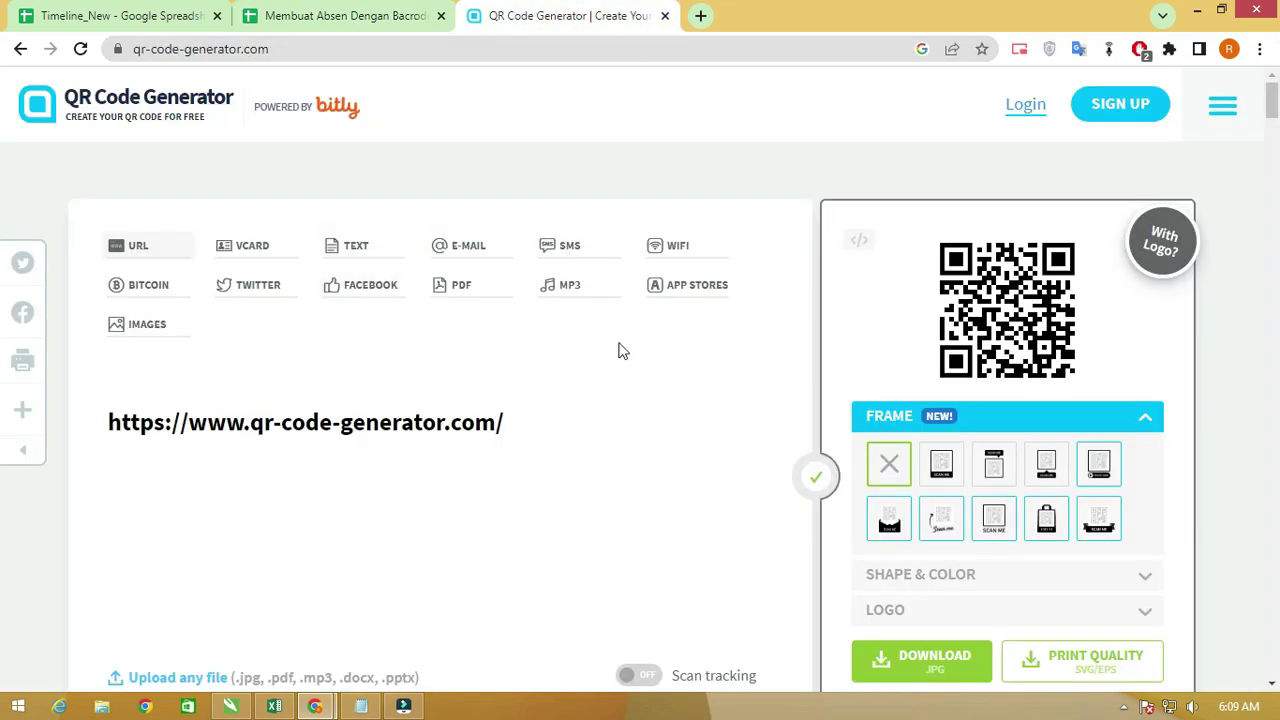
- Apply a frame style, expand SHAPE & COLOR, then return to the Membuat Absen Dengan Bacrode tab
scroll(805, 360, "down", 3)
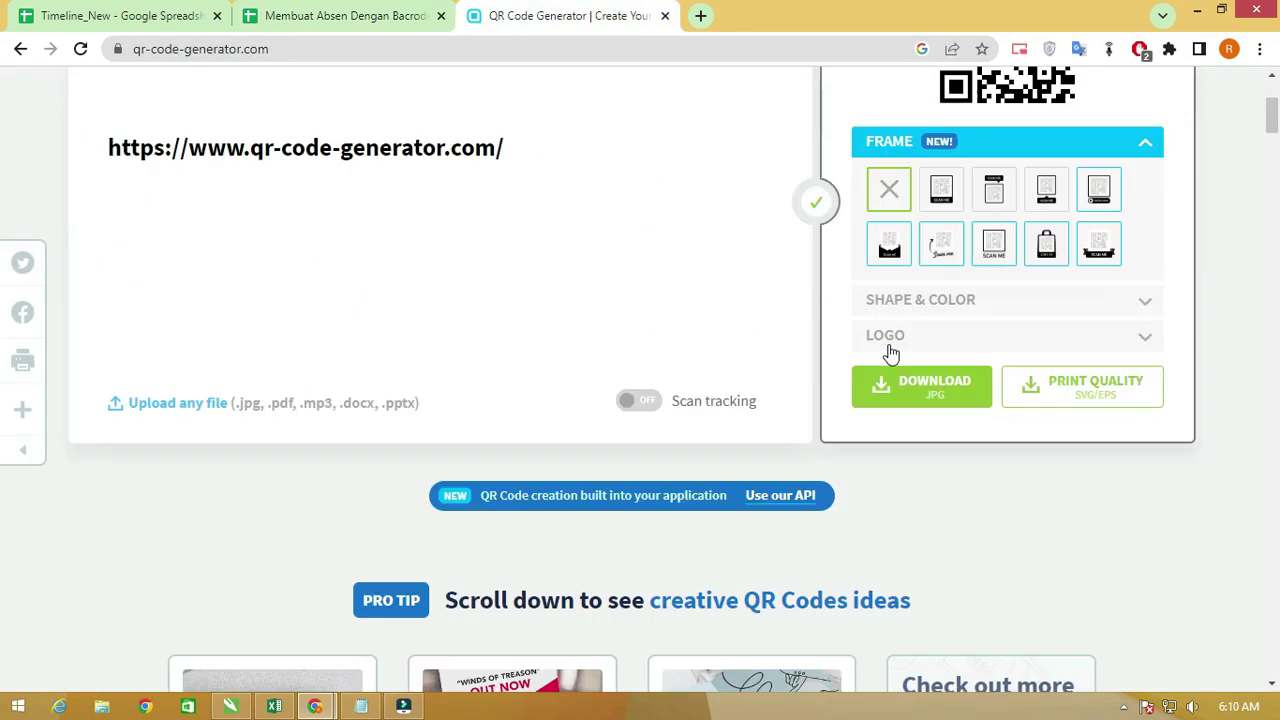
scroll(892, 352, "up", 2)
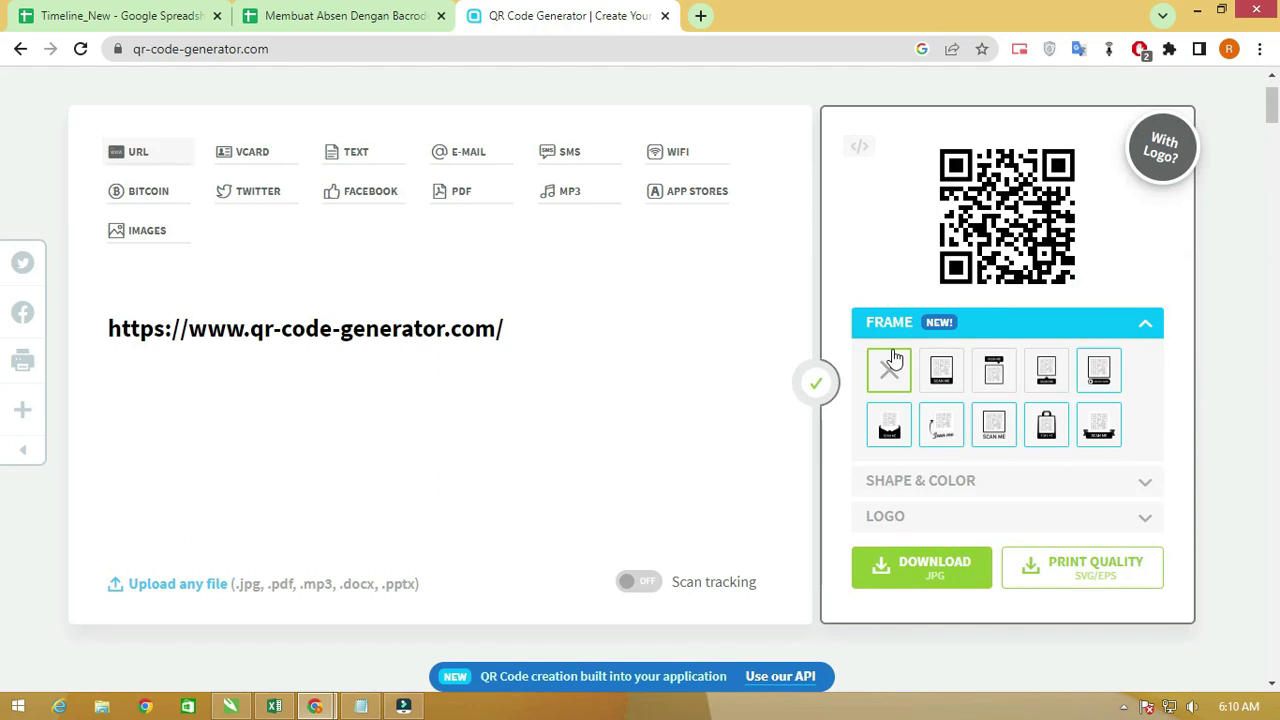
left_click(941, 369)
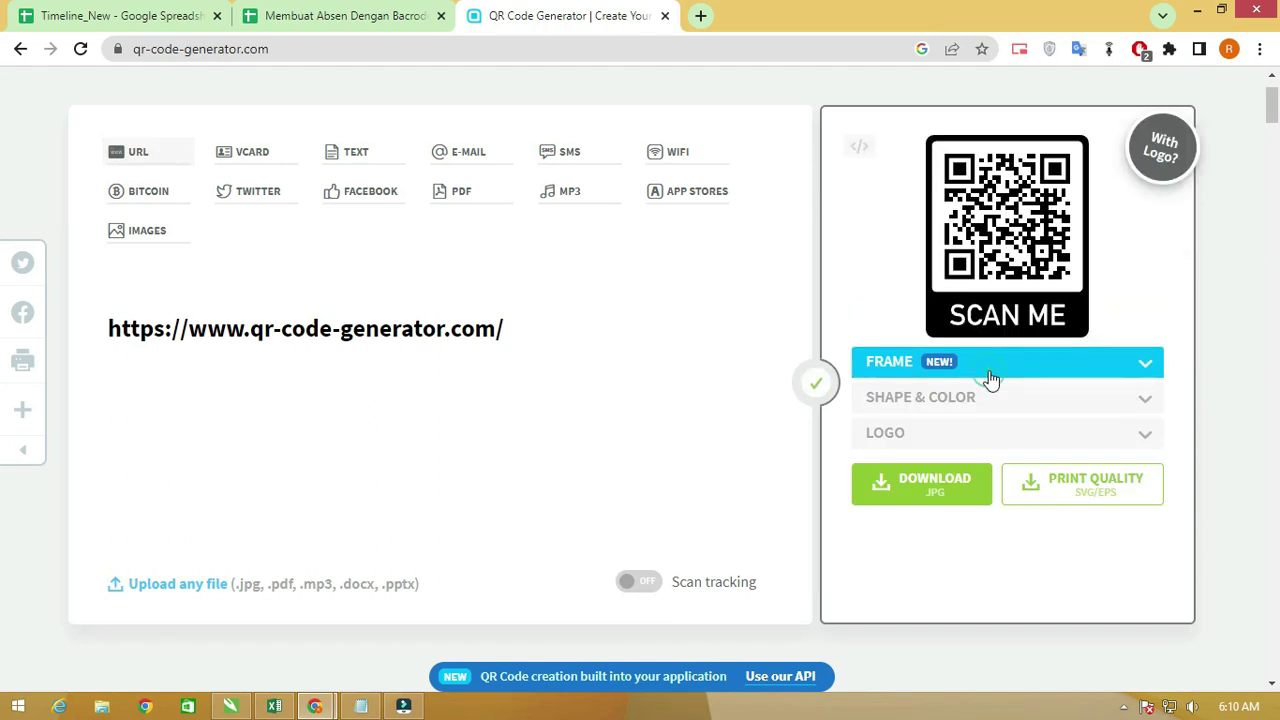
left_click(978, 399)
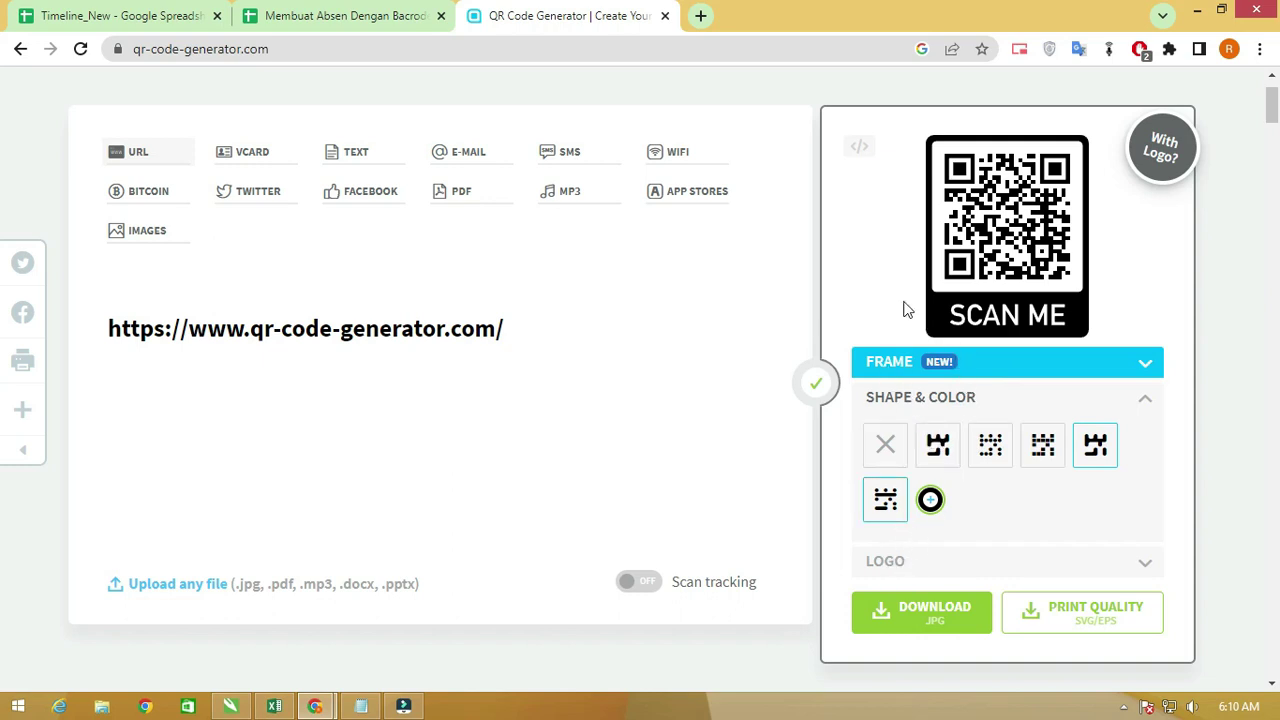
left_click(338, 18)
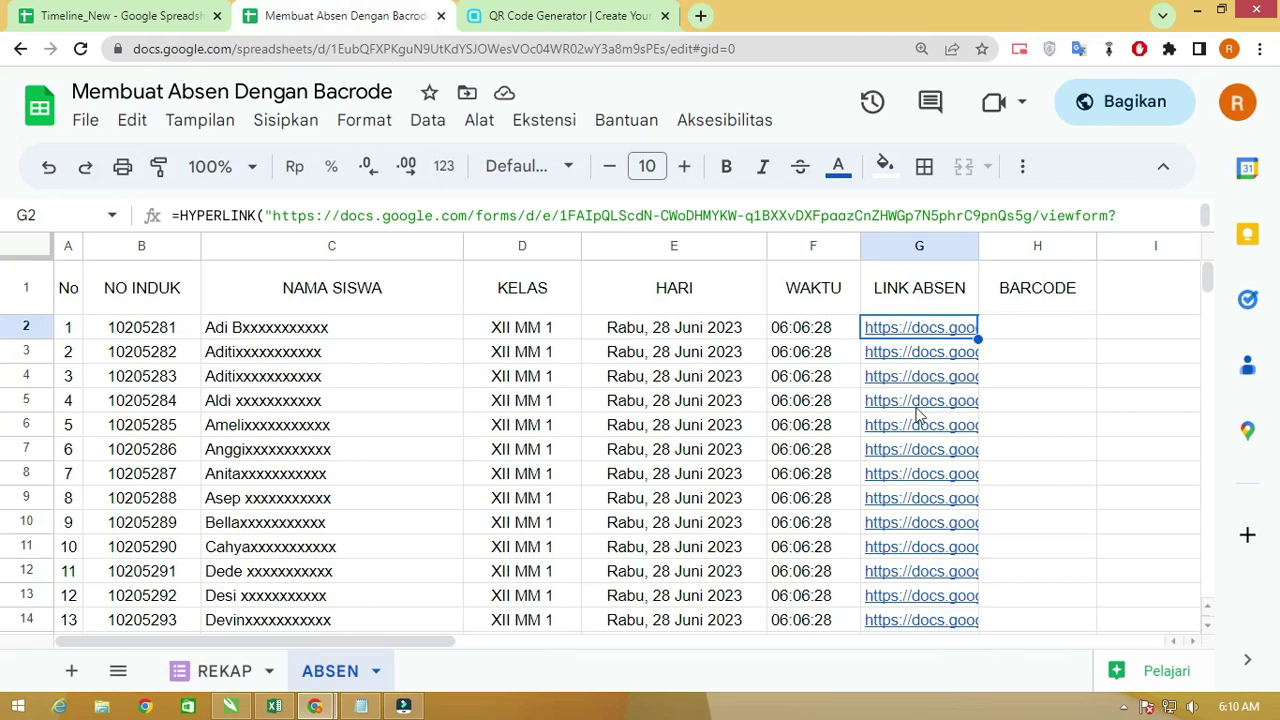
- With H4 selected, check QR Code Maker under Ekstensi, then open the Add-on submenu
left_click(1030, 377)
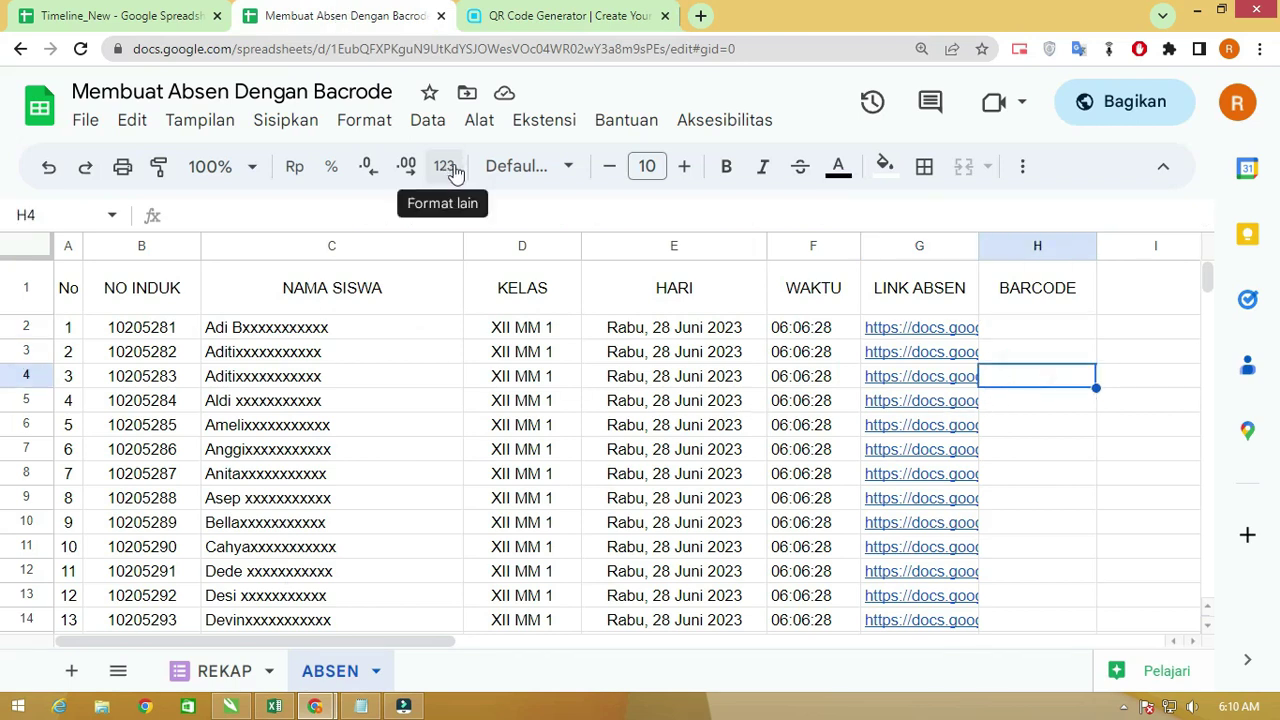
left_click(530, 128)
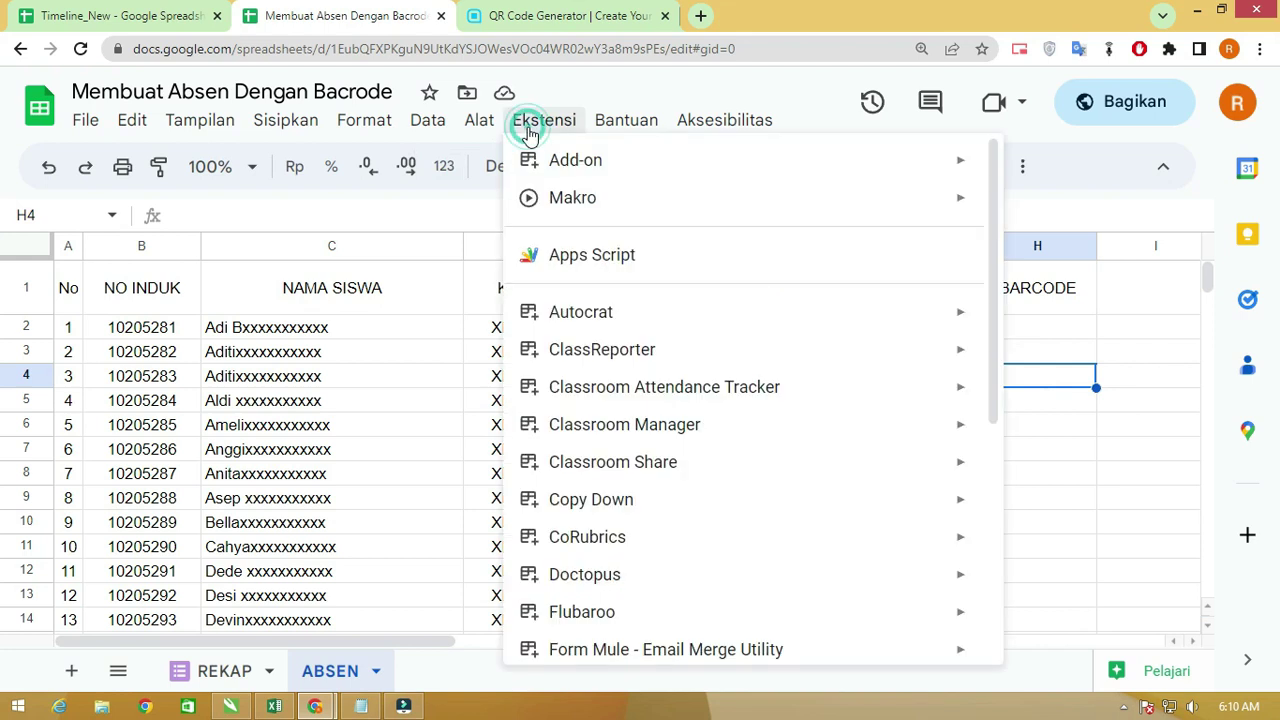
scroll(617, 286, "down", 2)
scroll(650, 340, "down", 2)
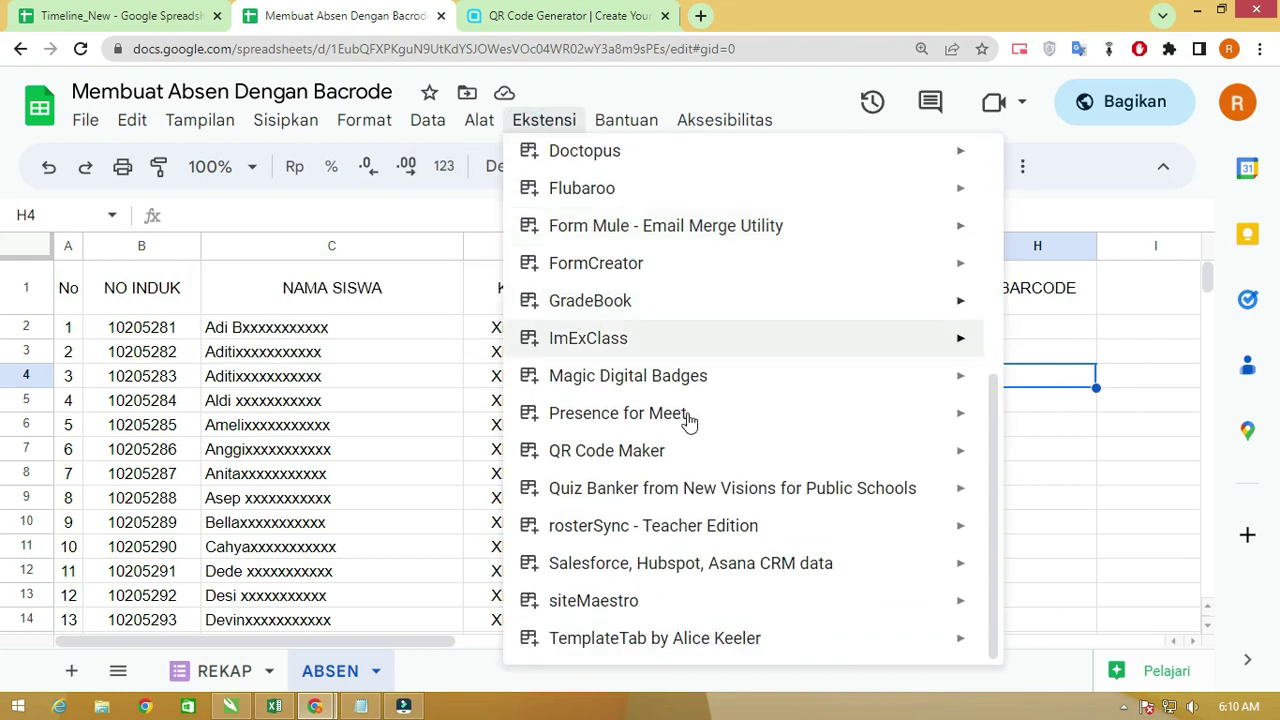
mouse_move(703, 415)
mouse_move(632, 452)
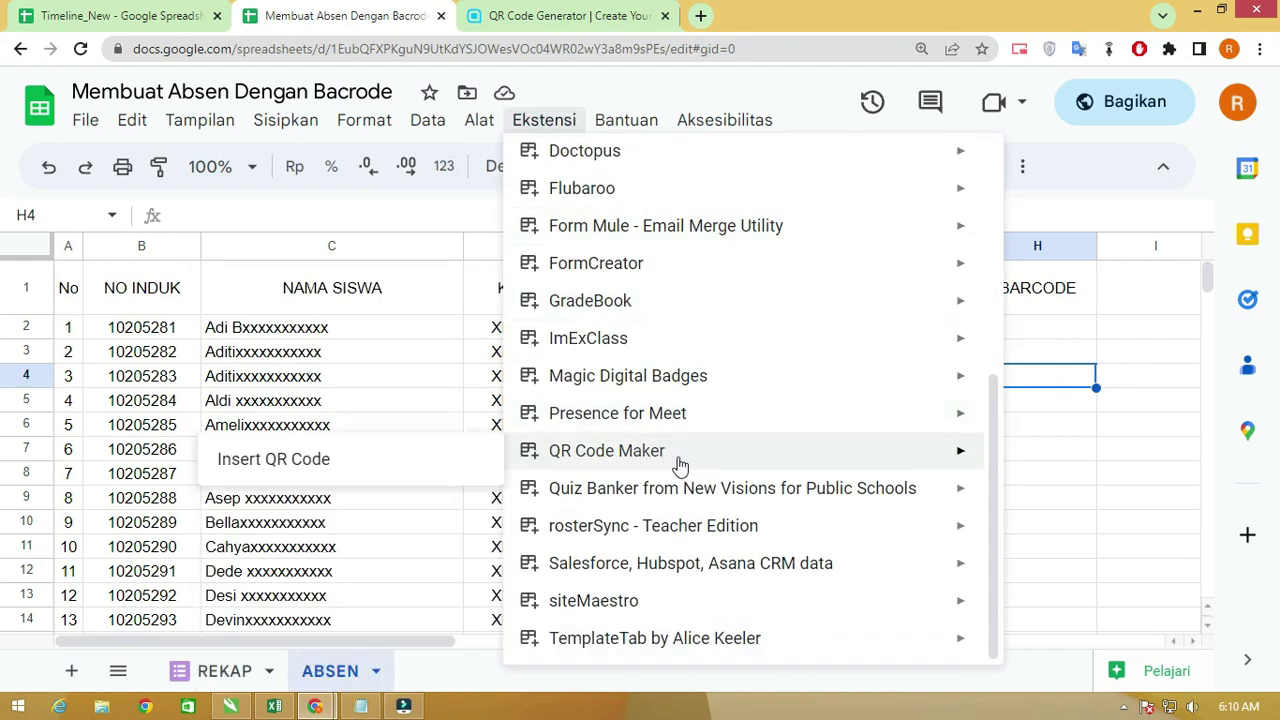
left_click(648, 84)
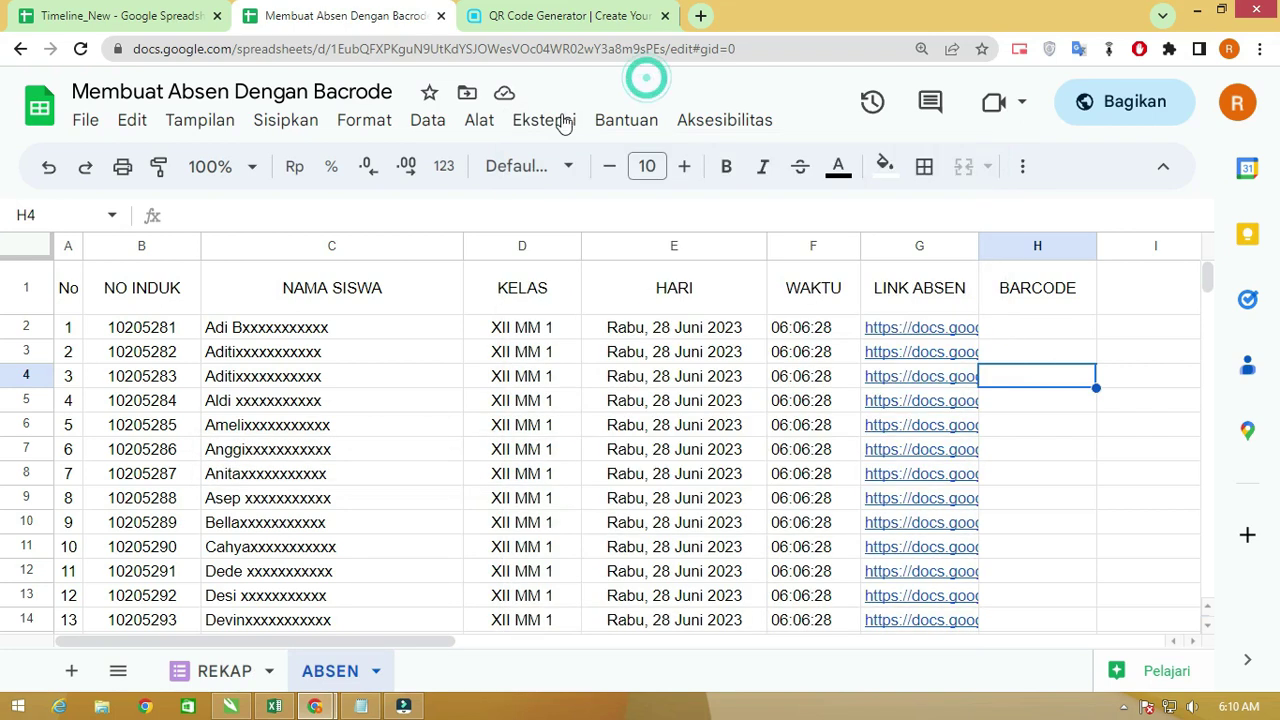
left_click(550, 120)
scroll(640, 229, "up", 4)
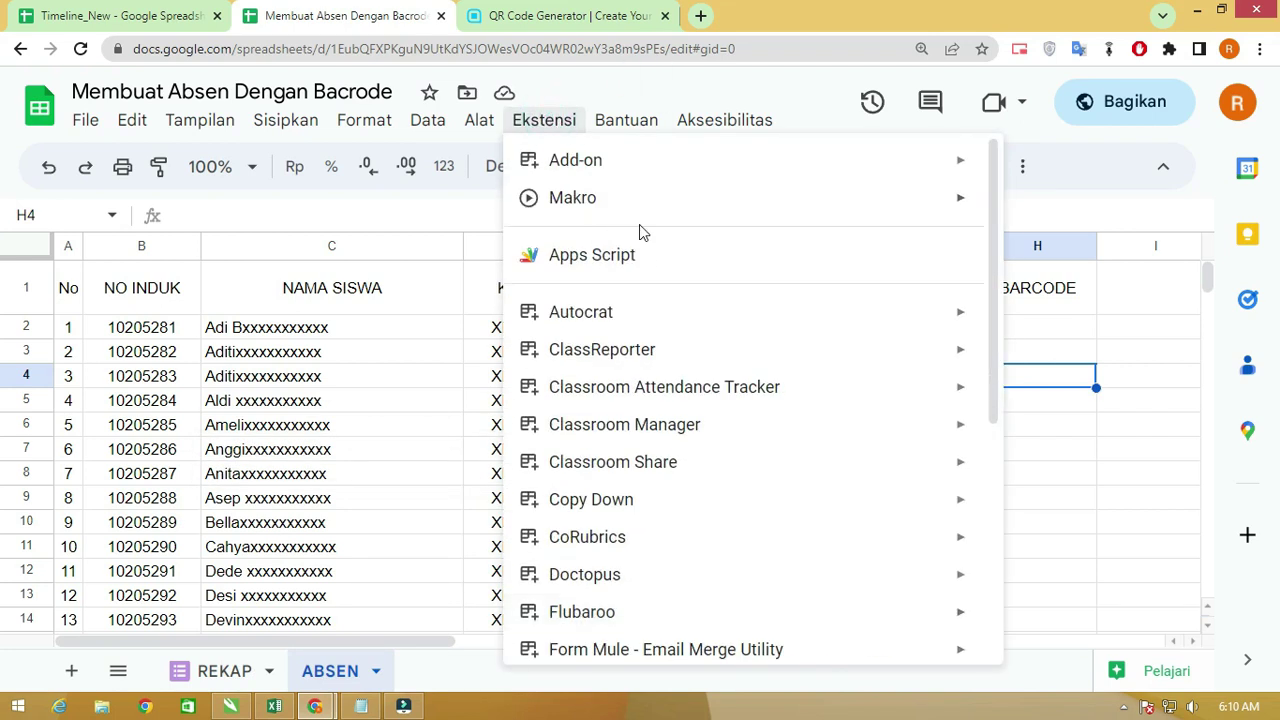
left_click(592, 168)
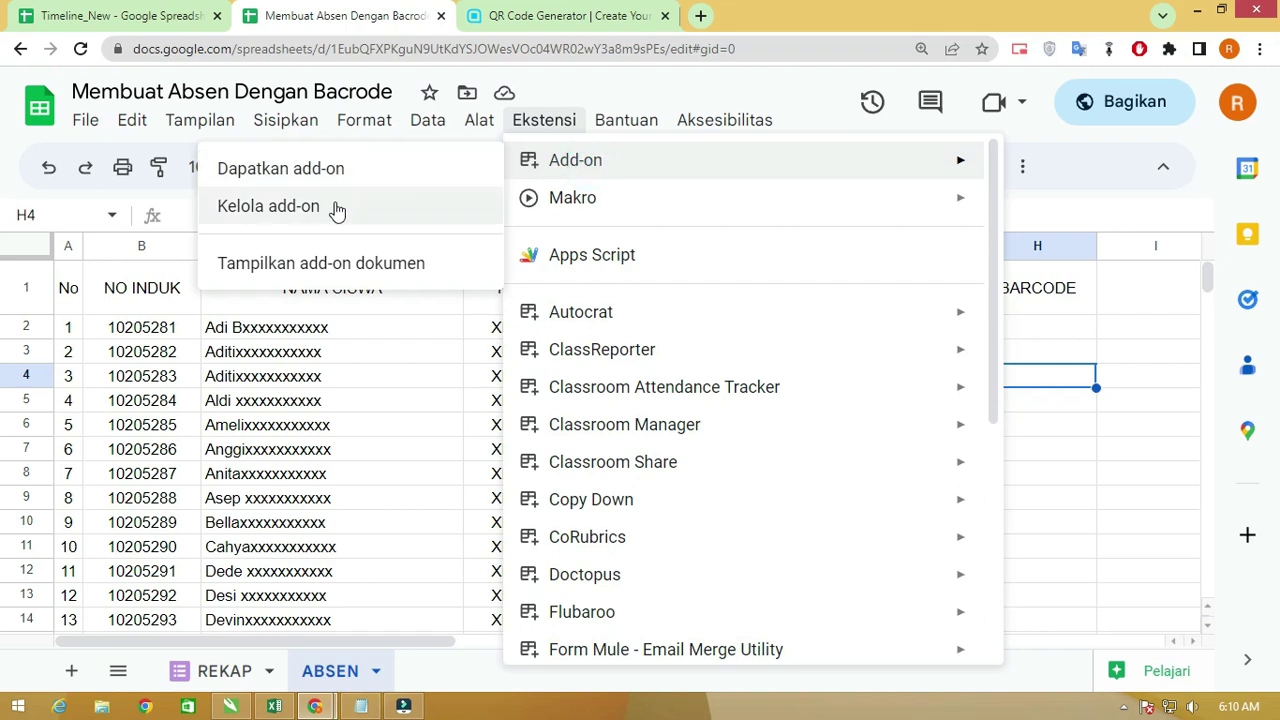
- Choose Dapatkan add-on, search 'qr' for QR Code Generator and browse the spreadsheet add-on results
left_click(333, 172)
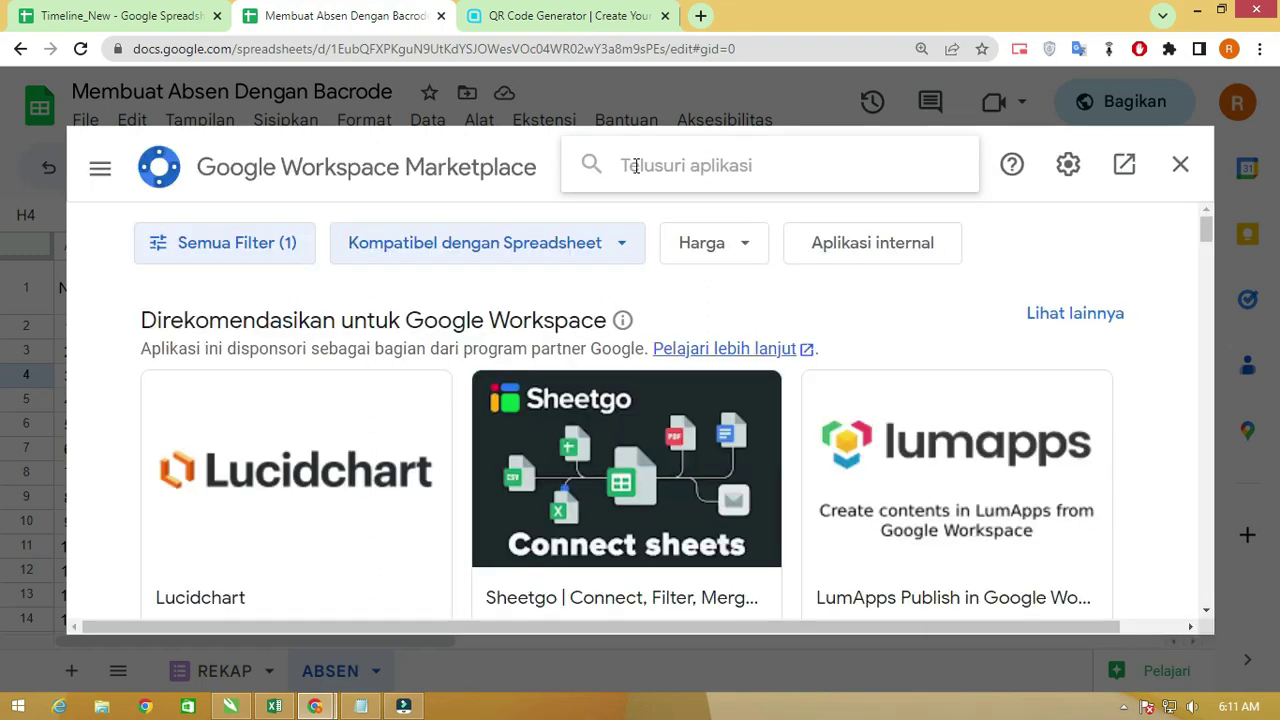
type("qr")
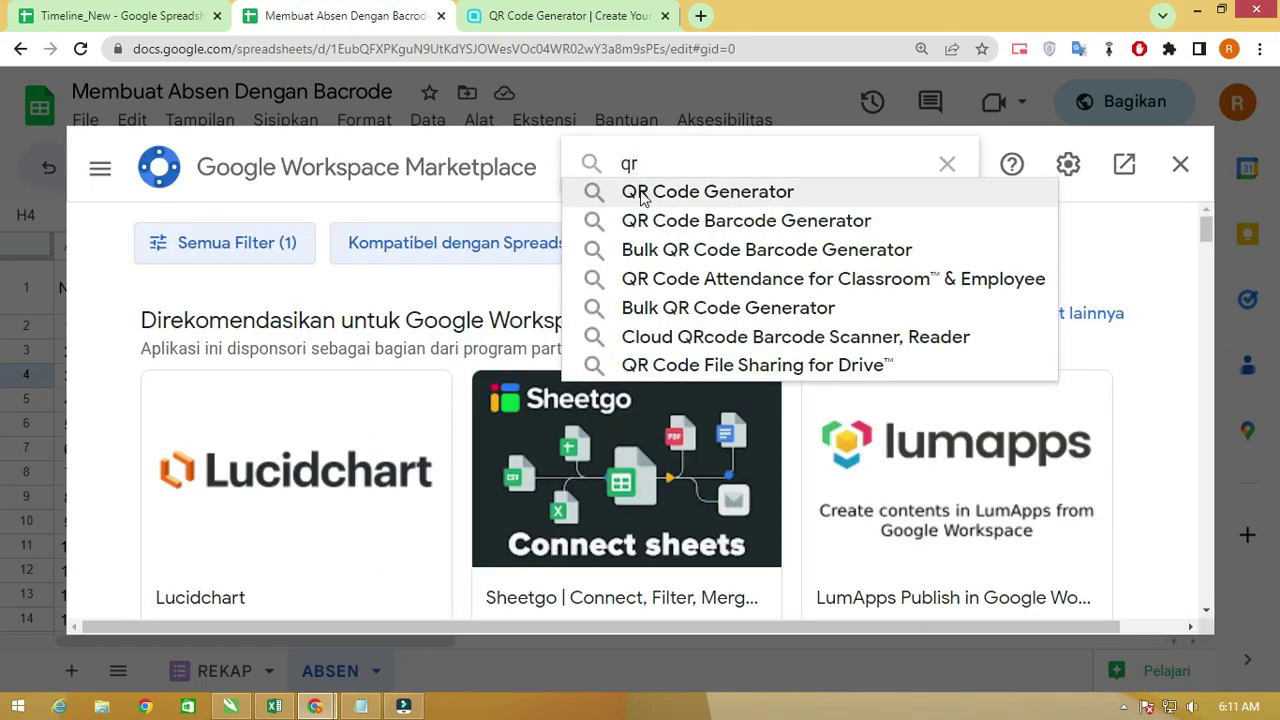
left_click(643, 194)
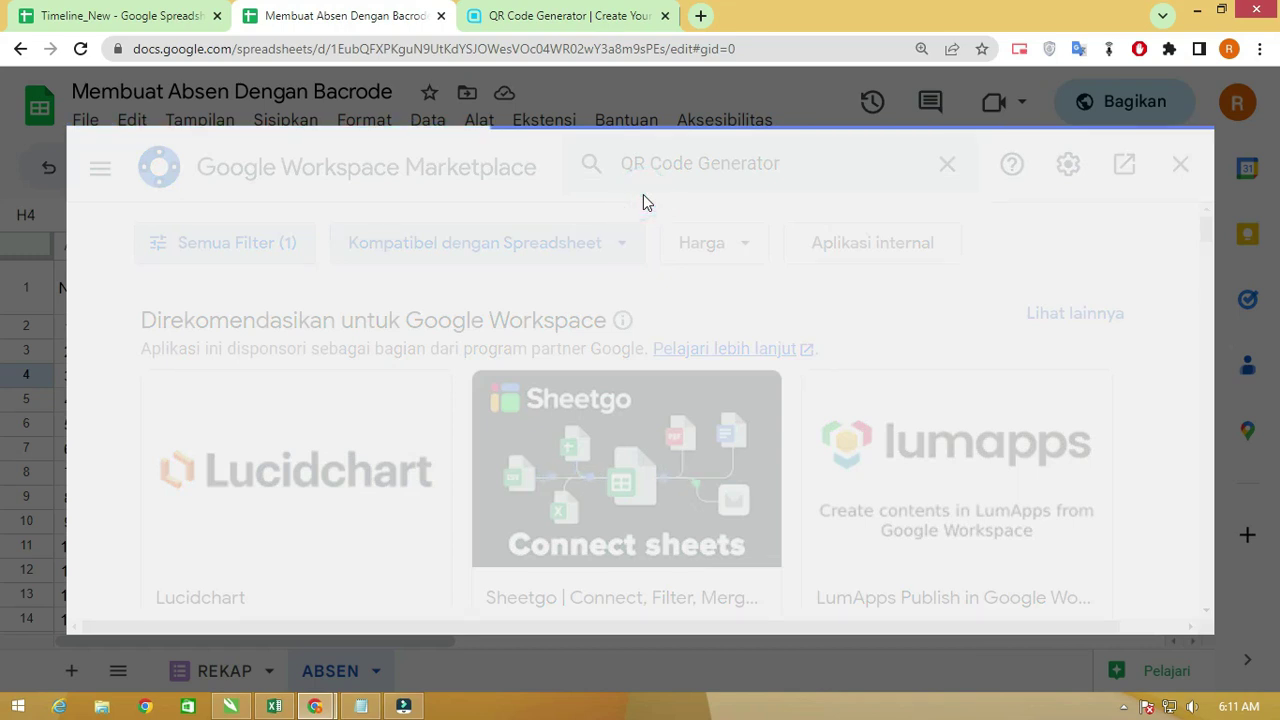
scroll(383, 260, "down", 1)
scroll(400, 385, "down", 1)
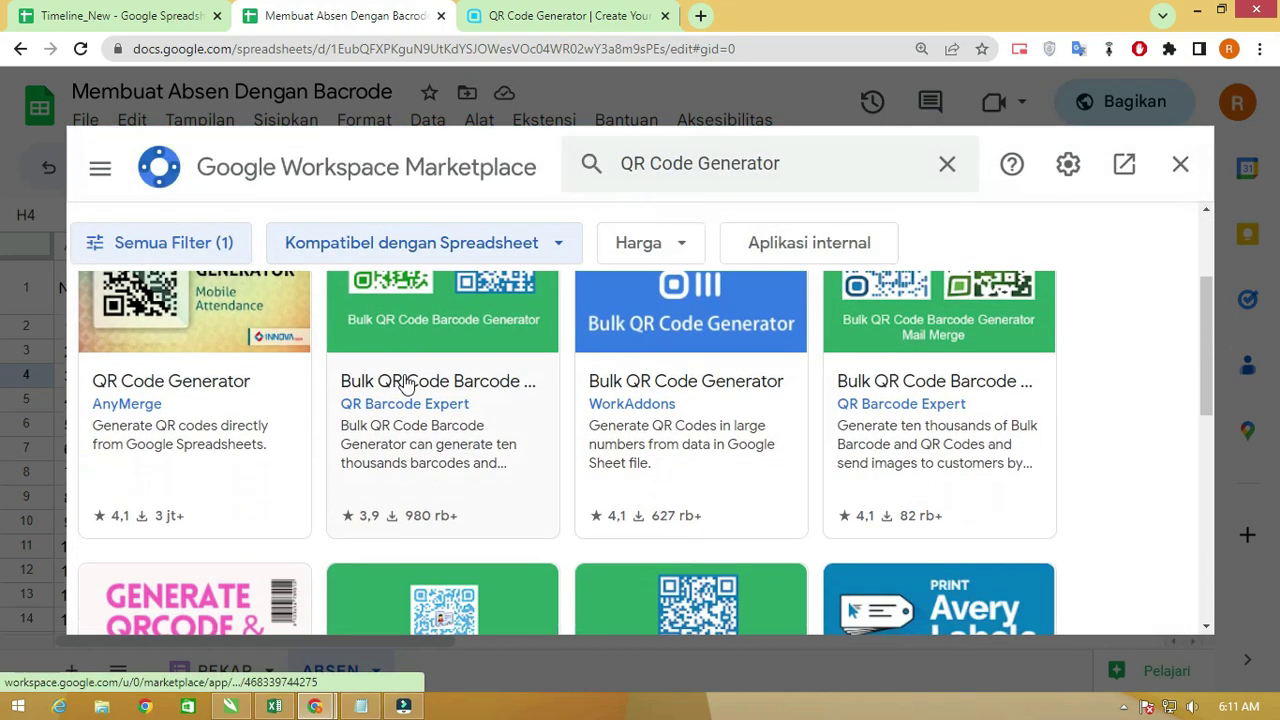
scroll(420, 380, "up", 1)
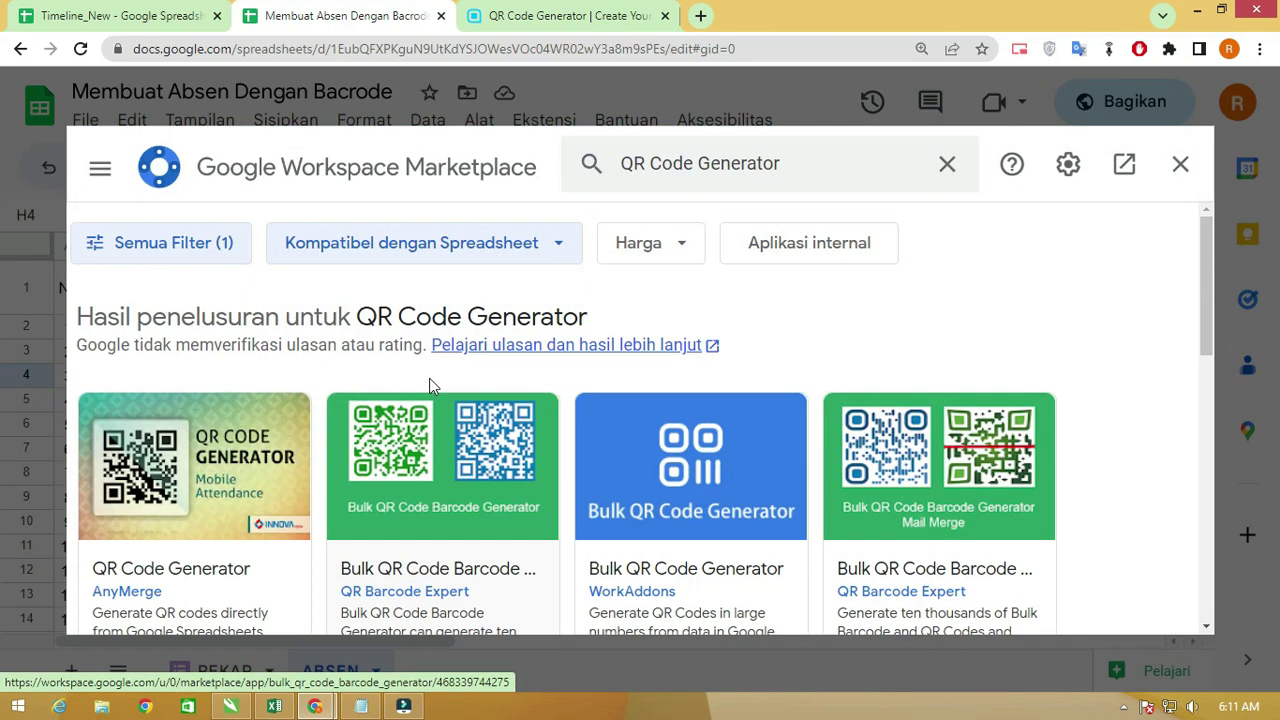
scroll(515, 377, "down", 1)
scroll(516, 420, "down", 3)
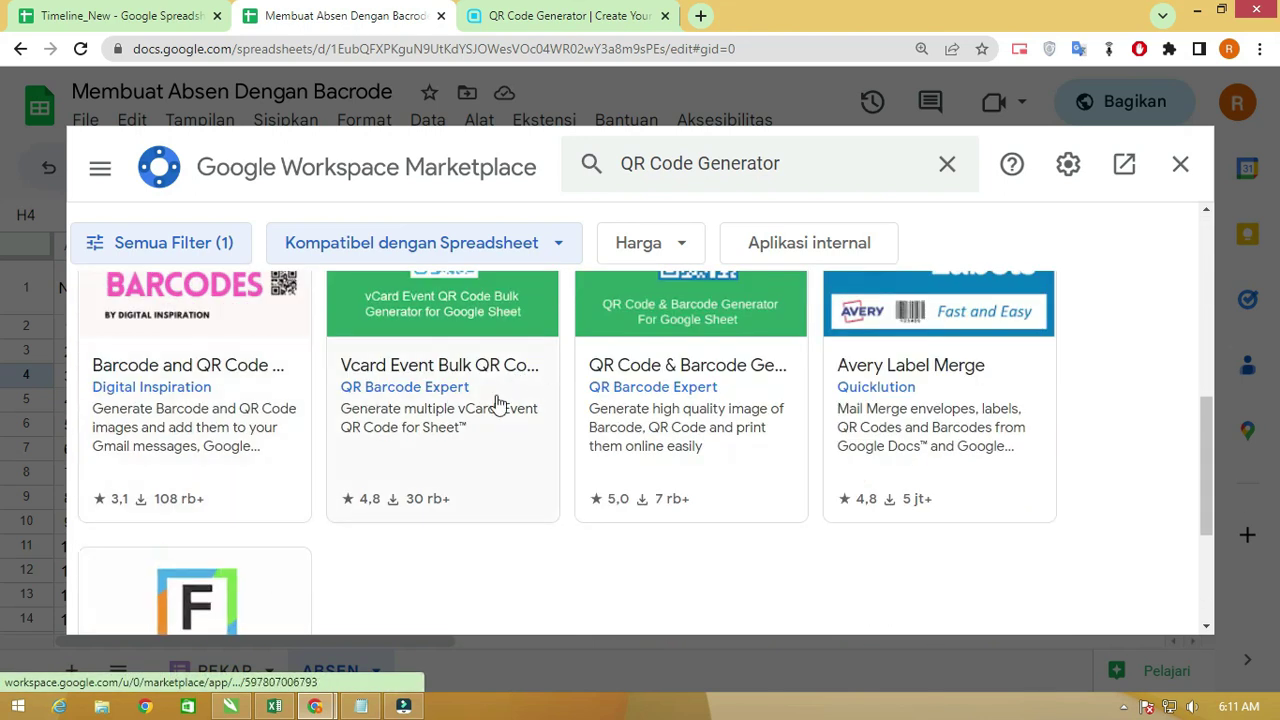
scroll(500, 402, "up", 3)
scroll(510, 402, "up", 2)
scroll(530, 395, "down", 2)
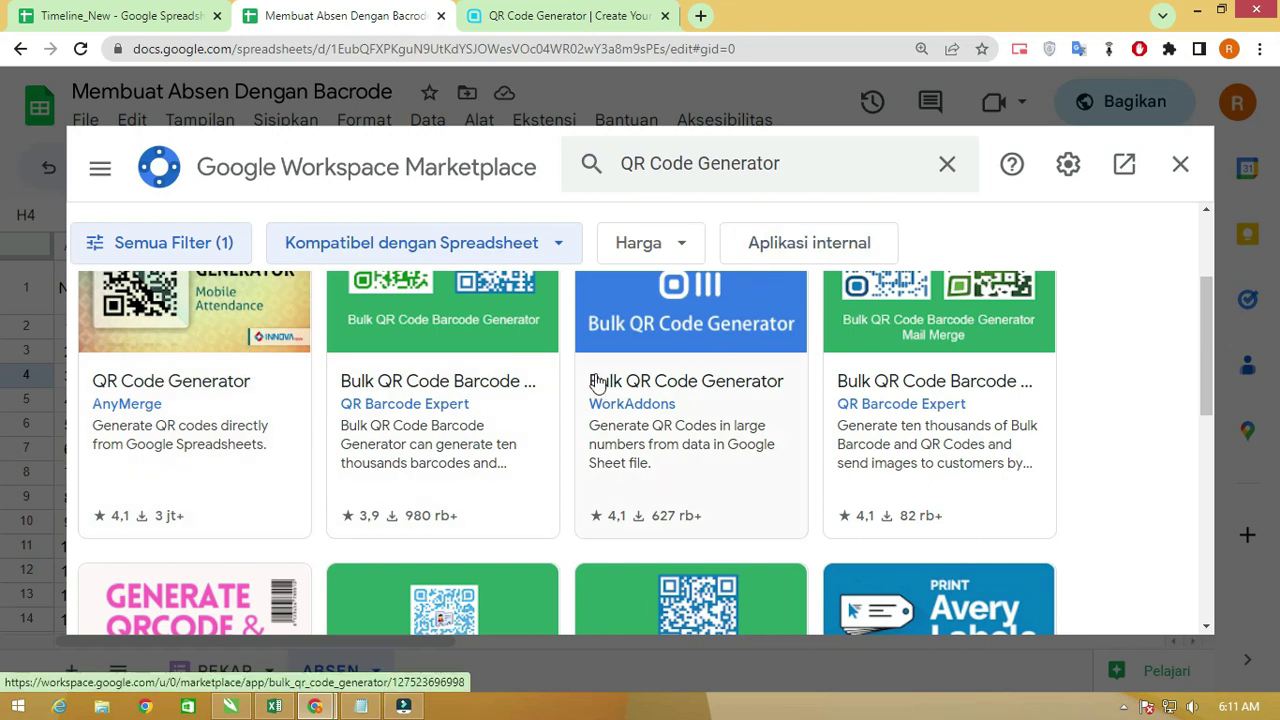
scroll(555, 376, "up", 2)
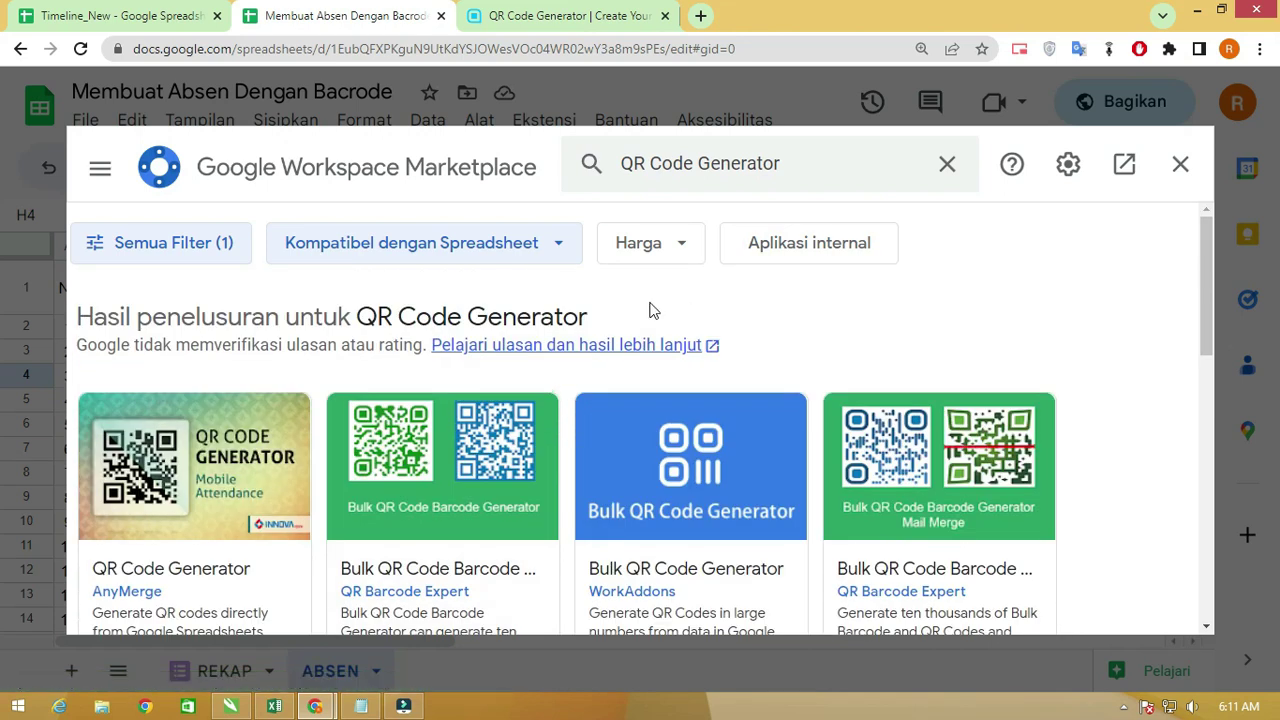
scroll(651, 309, "down", 1)
- Close the marketplace, select H2 and run QR Code Maker's insert QR code command
left_click(1178, 166)
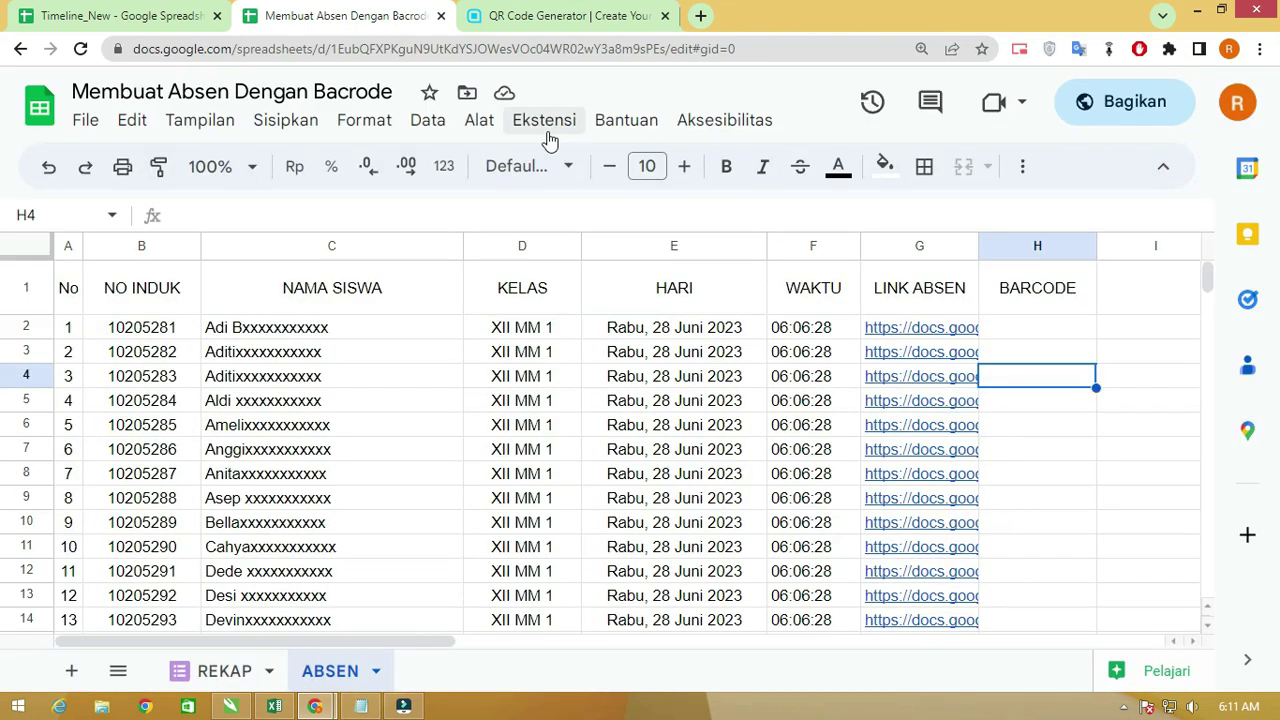
left_click(1042, 327)
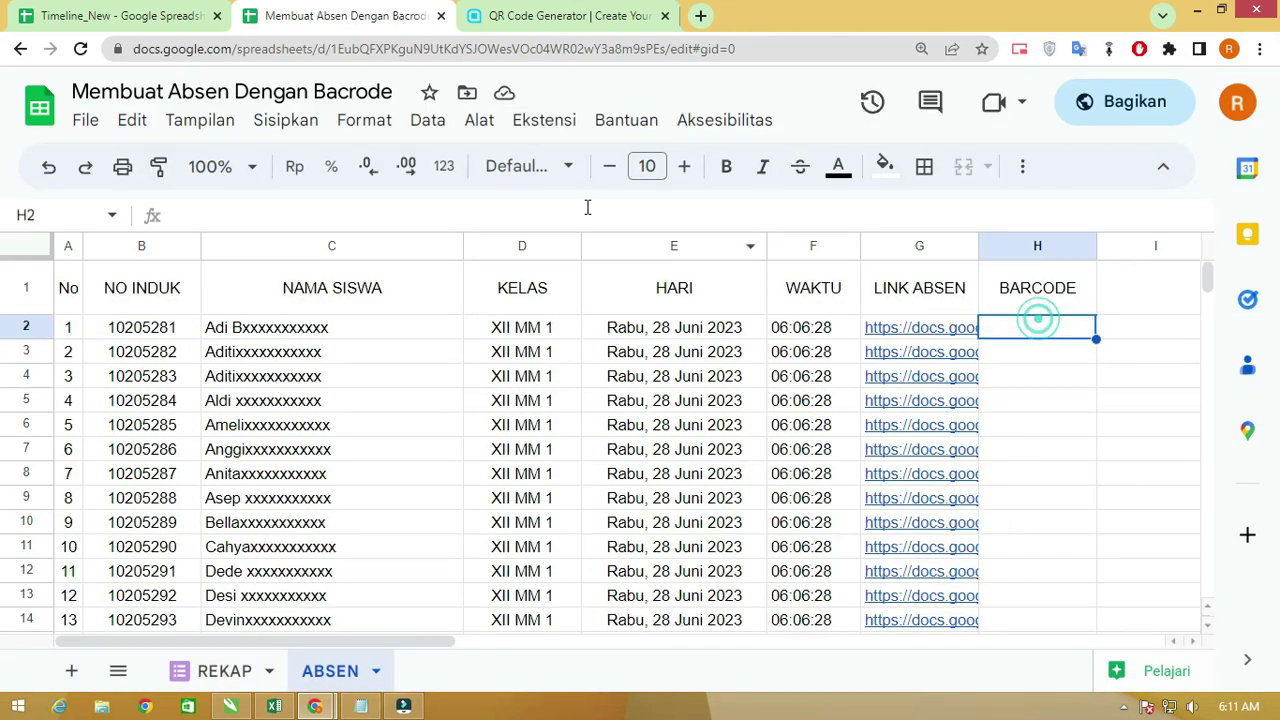
left_click(520, 125)
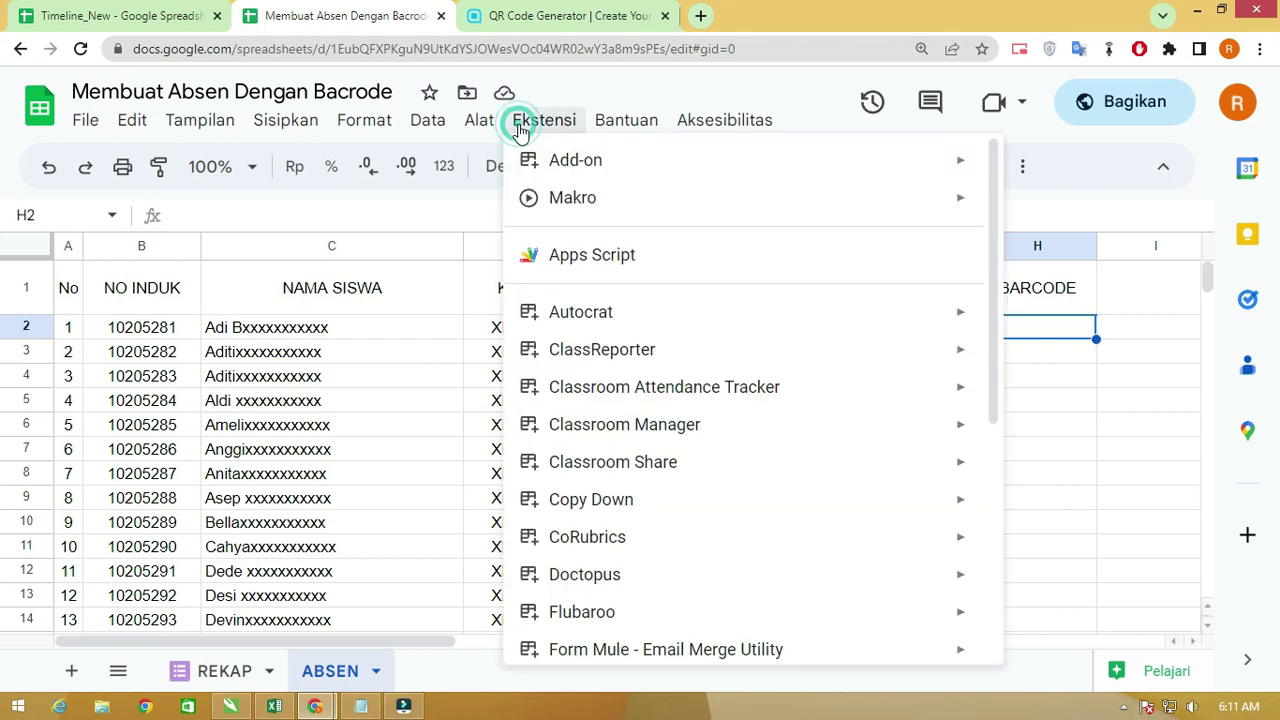
scroll(650, 413, "down", 3)
mouse_move(677, 455)
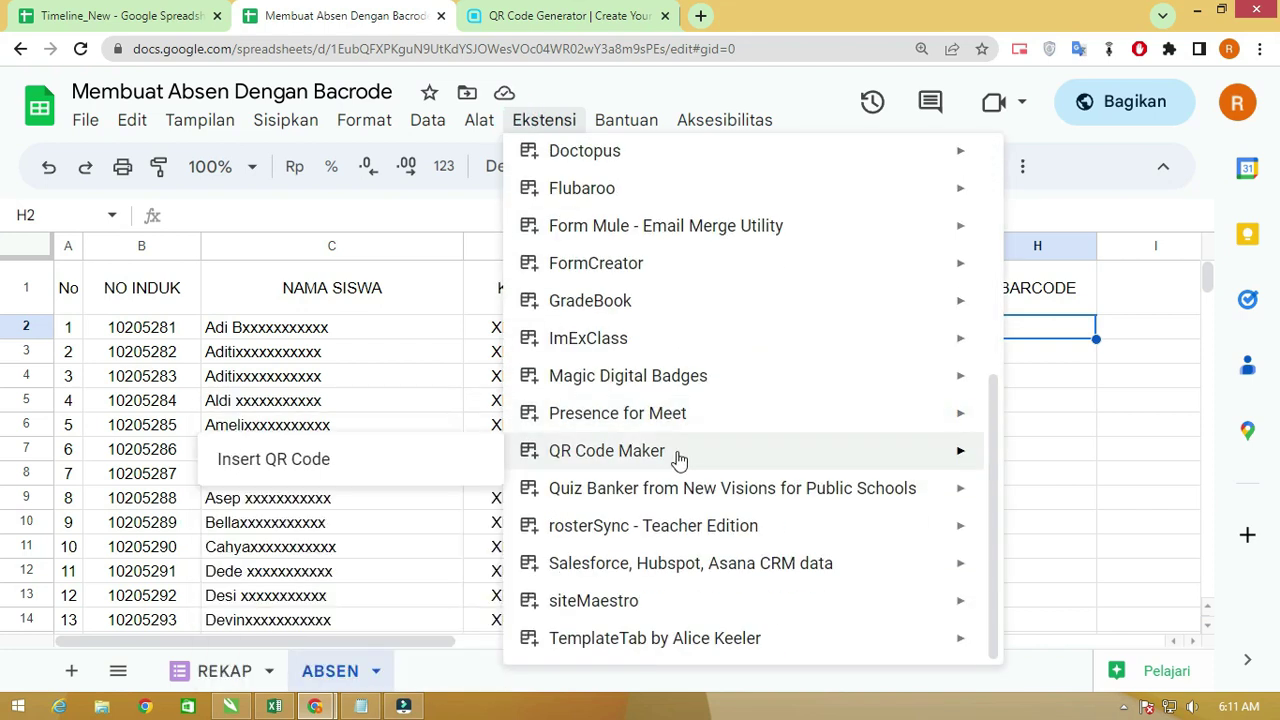
left_click(388, 473)
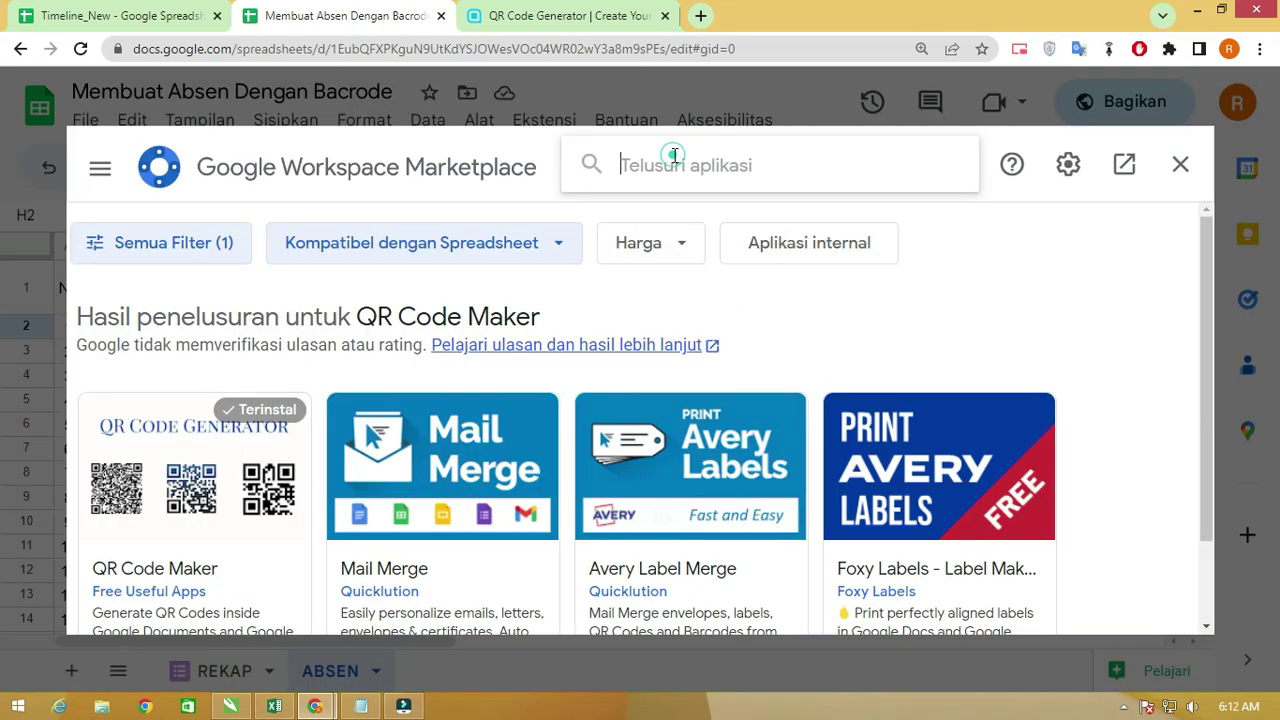
- Search the marketplace for 'qr code ma' to confirm QR Code Maker shows Terinstal, then close it
left_click(675, 157)
type("q")
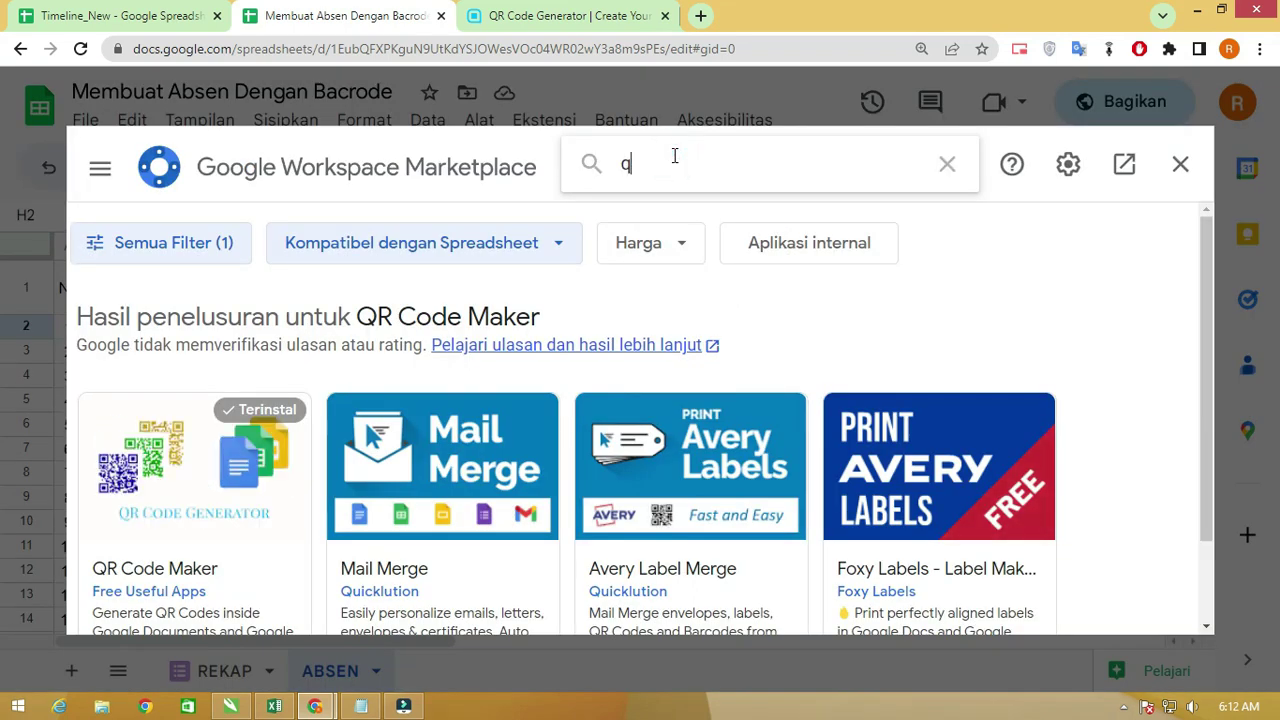
type("r c")
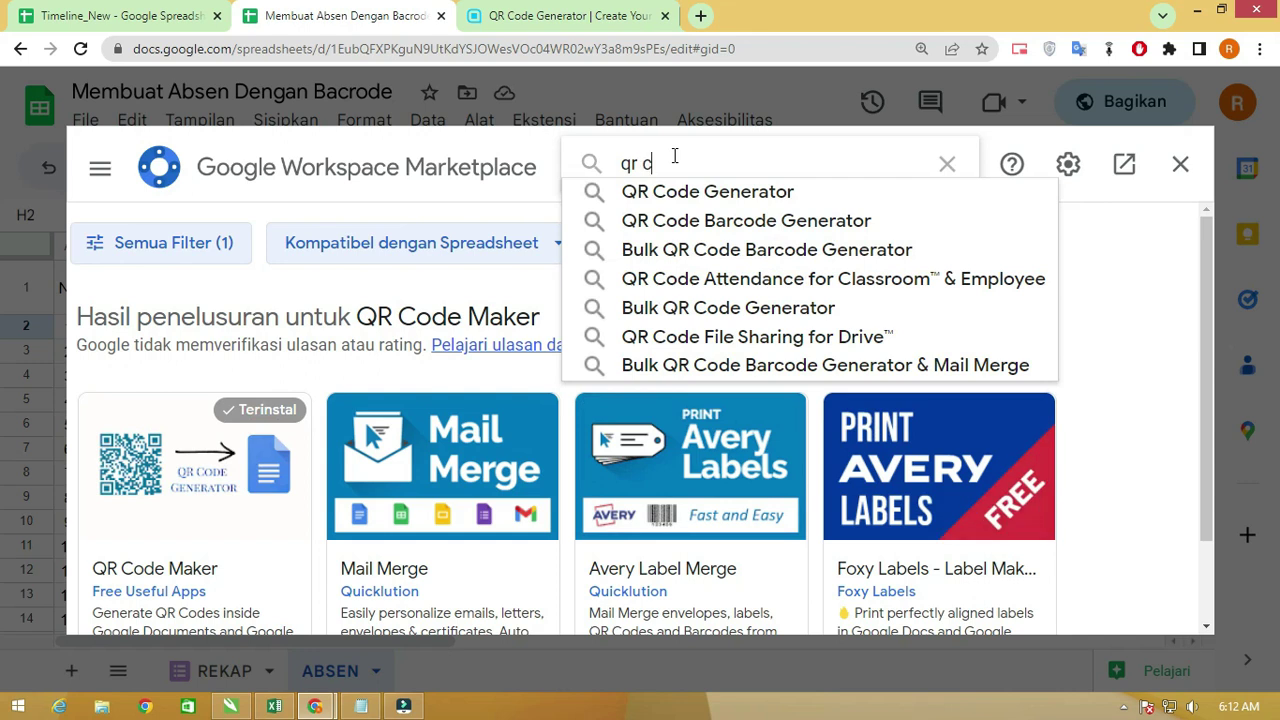
type("ode ma")
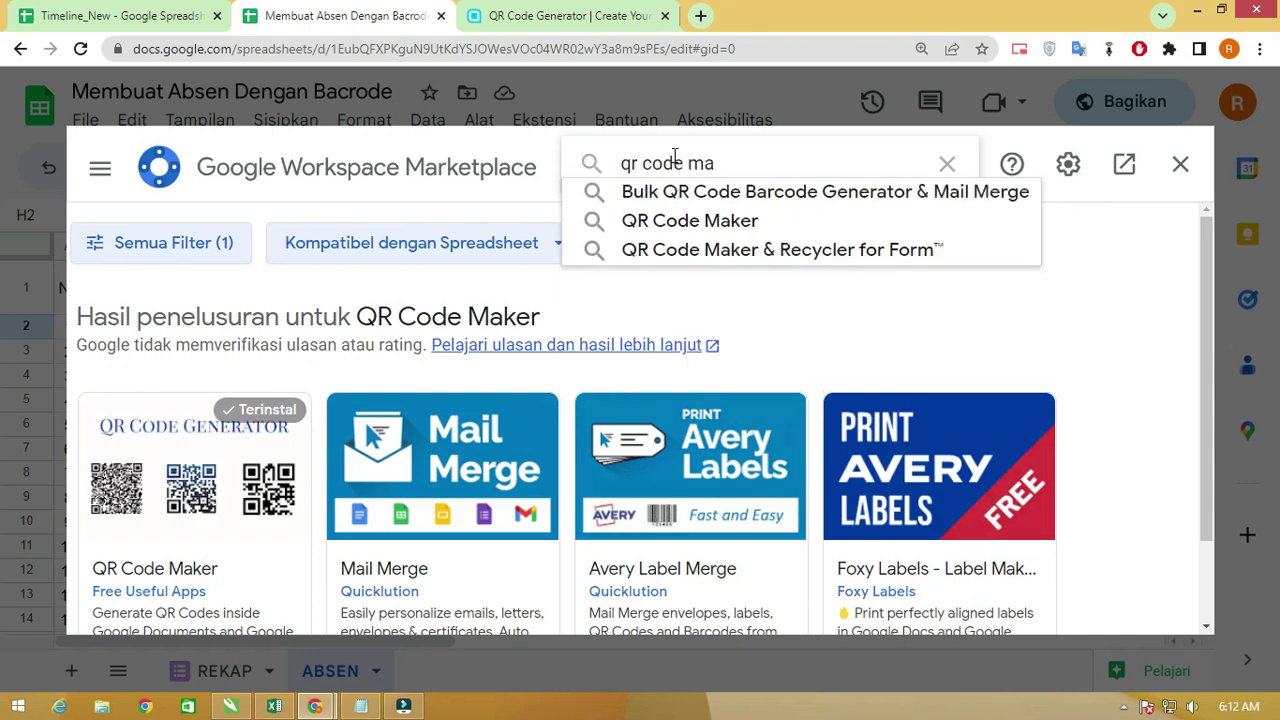
left_click(728, 232)
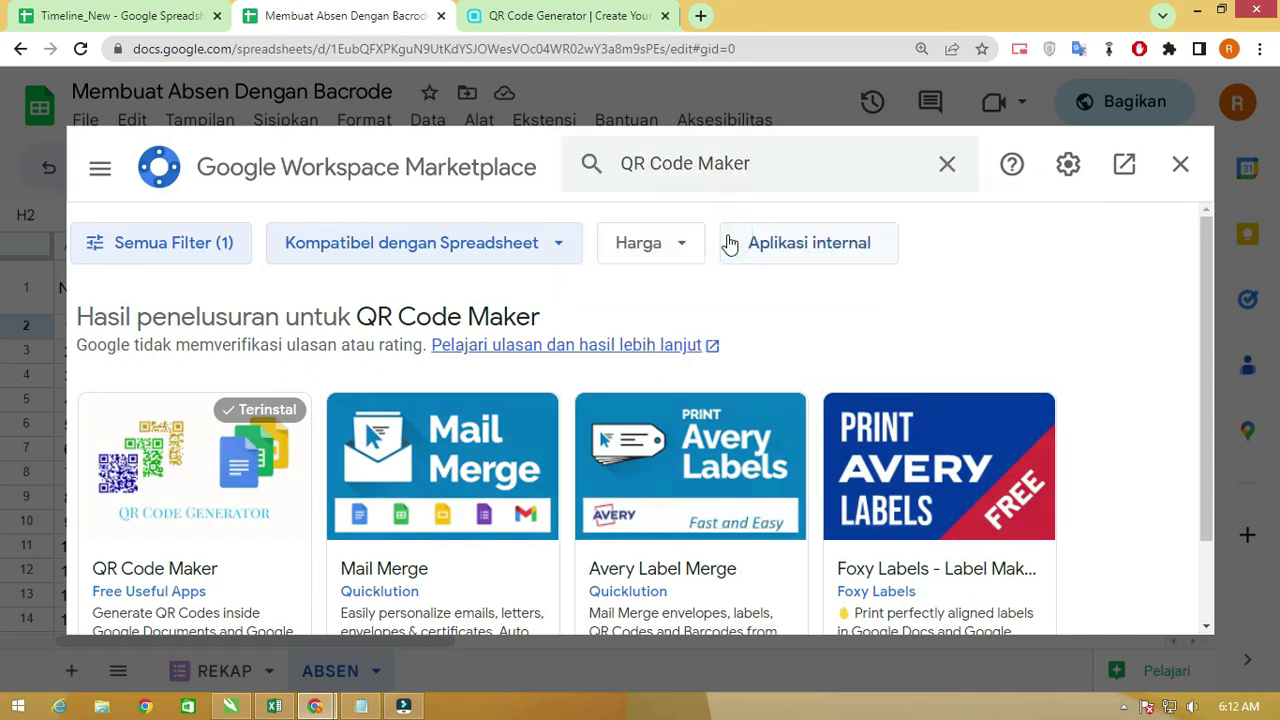
scroll(194, 431, "down", 2)
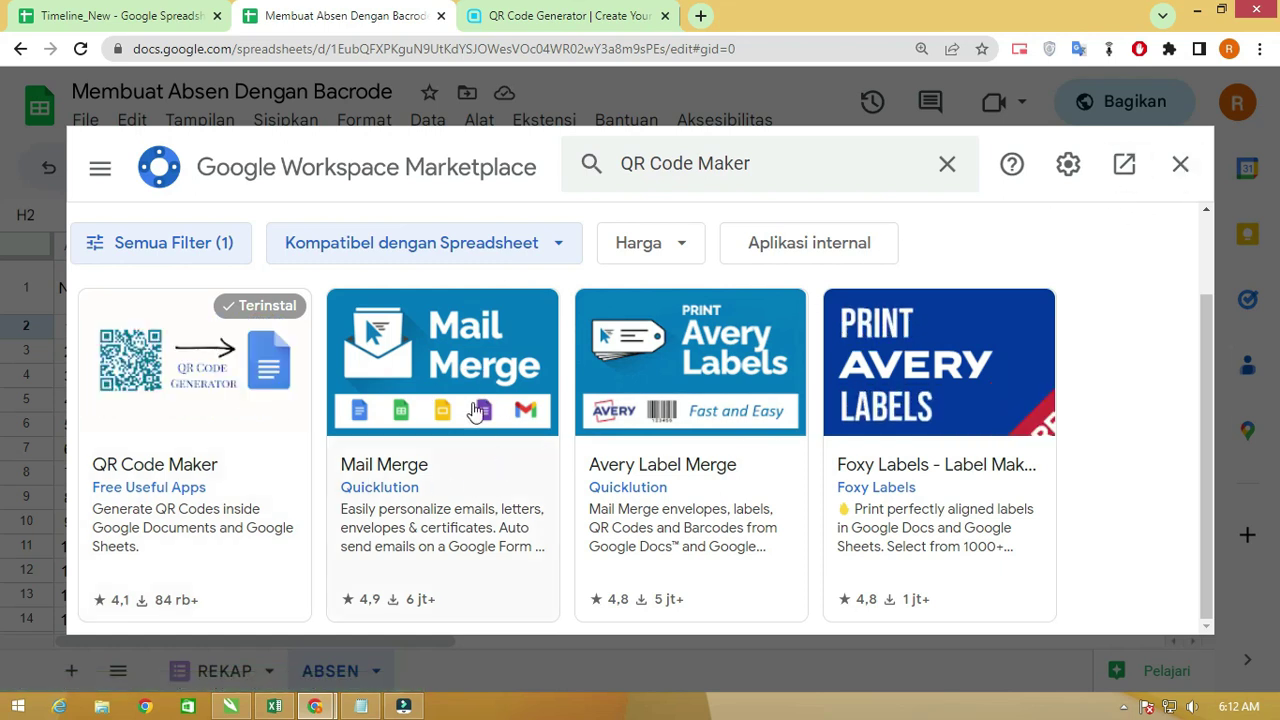
left_click(443, 354)
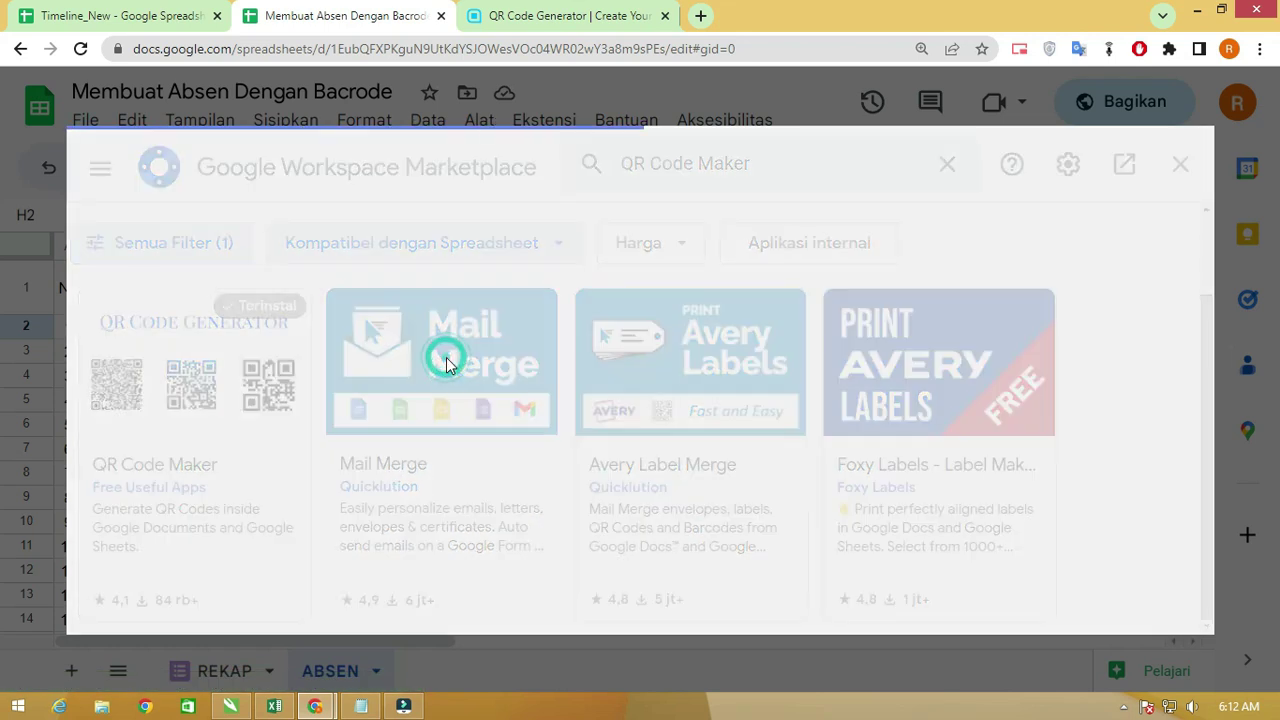
left_click(1183, 167)
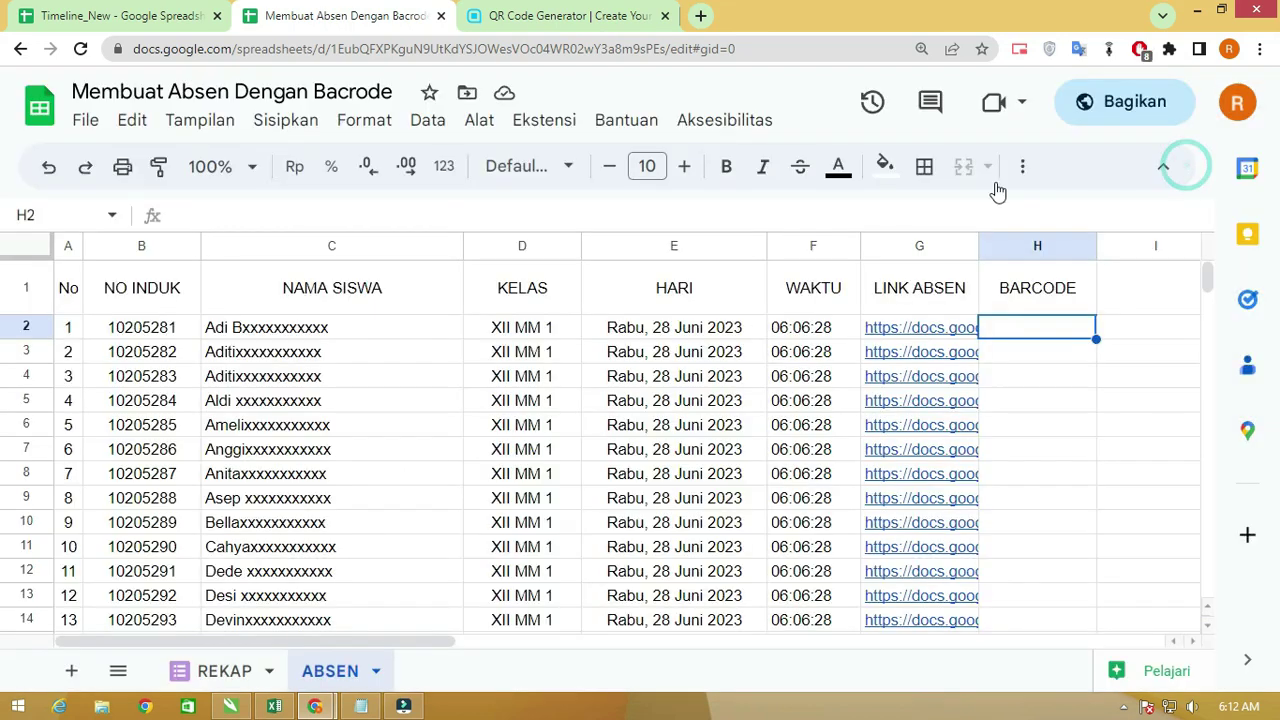
left_click(464, 645)
- Launch Ekstensi > QR Code Maker > Insert QR Code
left_click(538, 121)
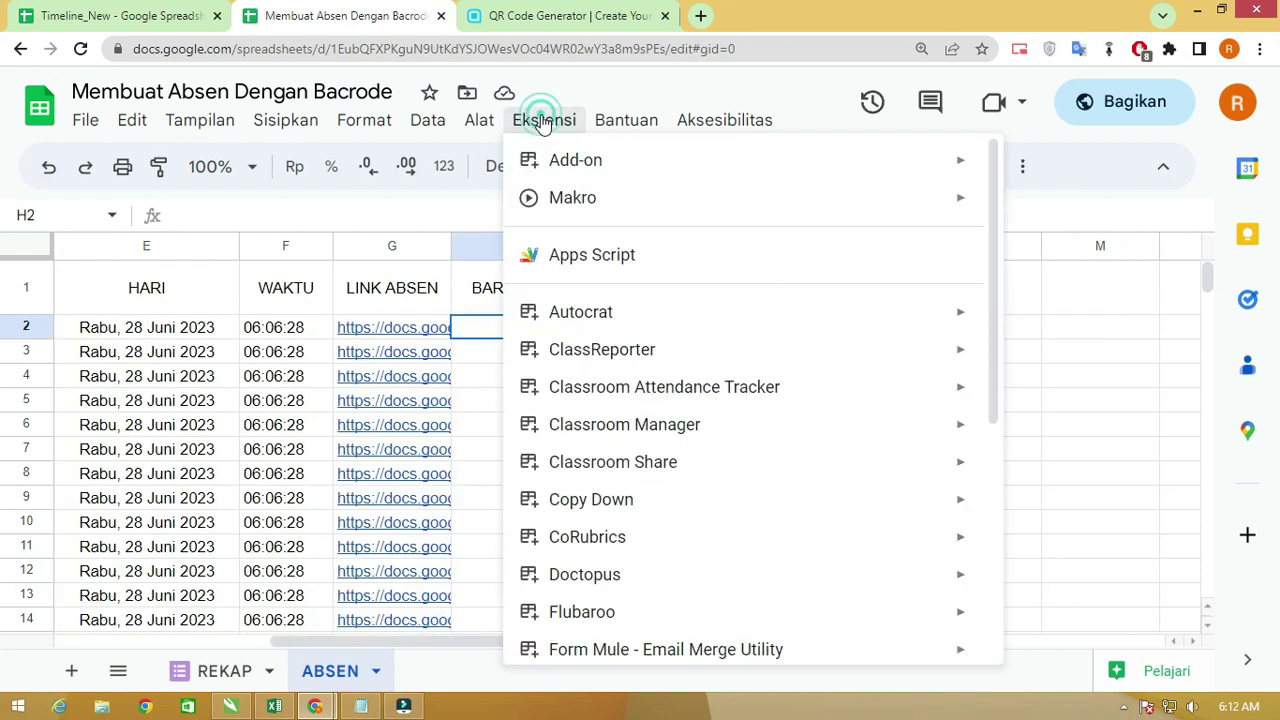
scroll(717, 472, "down", 4)
scroll(717, 472, "down", 1)
mouse_move(700, 463)
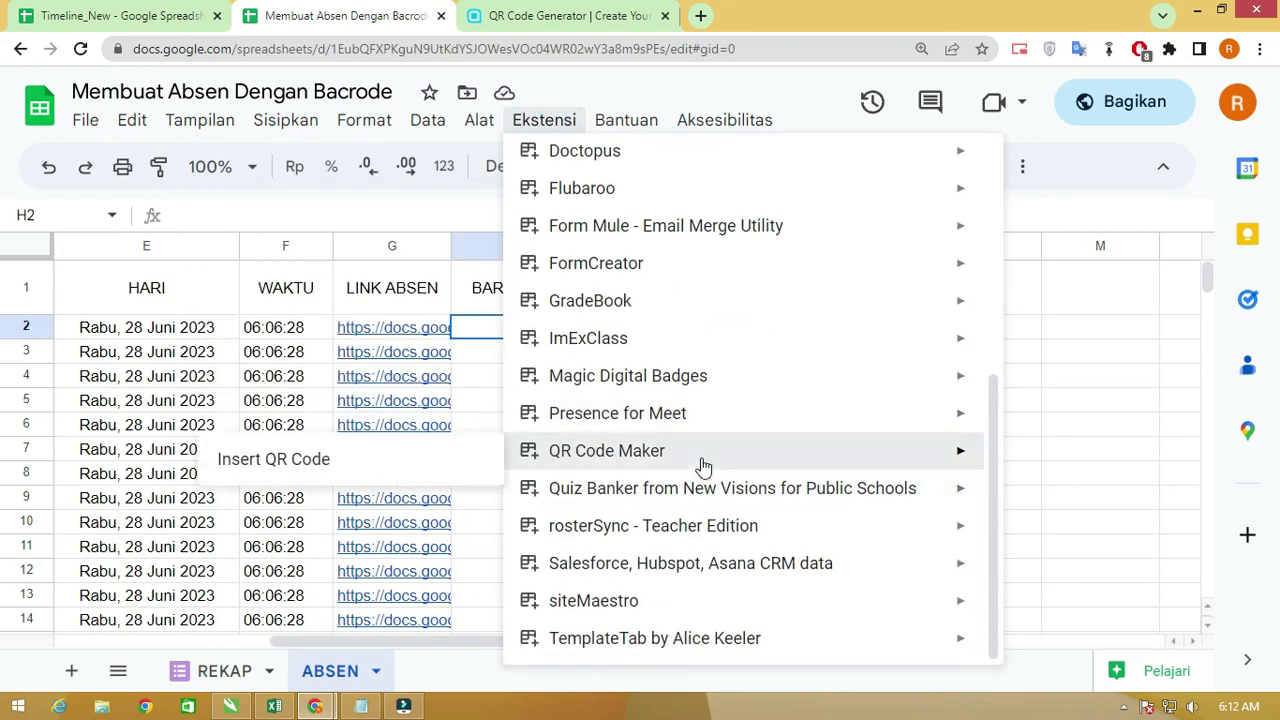
left_click(338, 463)
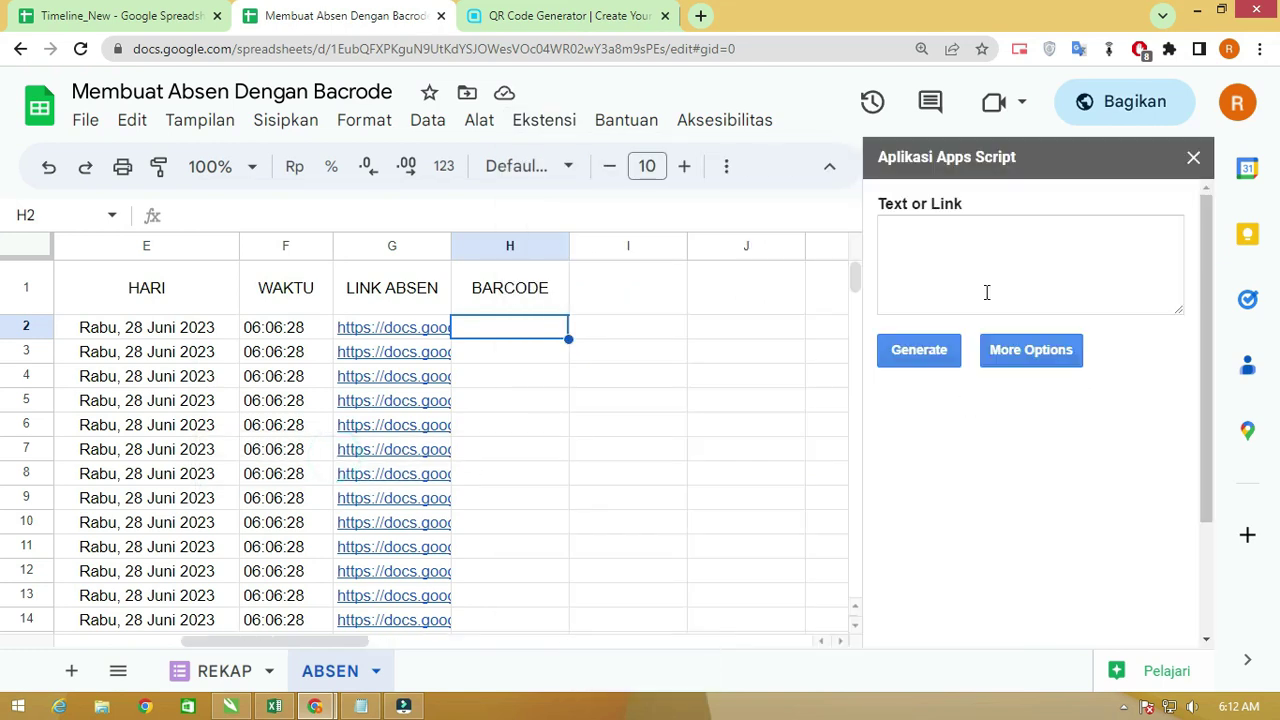
- Paste G2's prefilled form link into Text or Link, generate the QR code and insert it
left_click(420, 338)
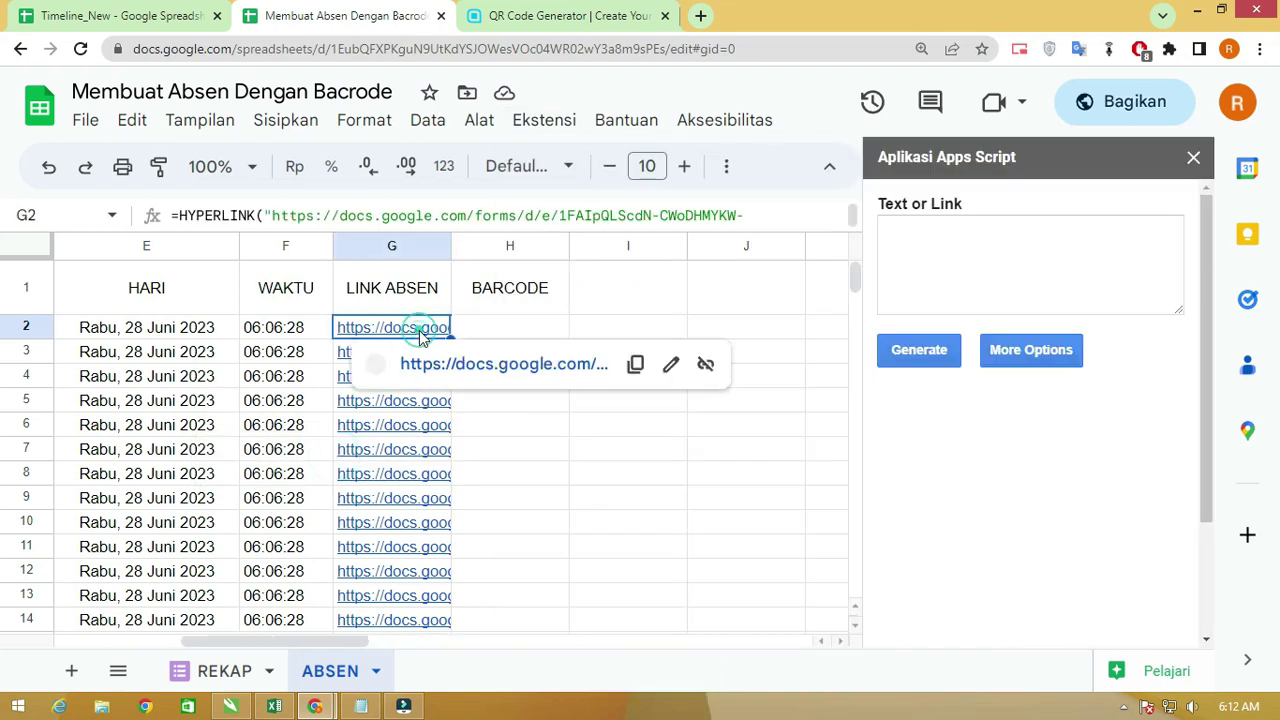
left_click(631, 366)
left_click(995, 242)
key("ctrl+v")
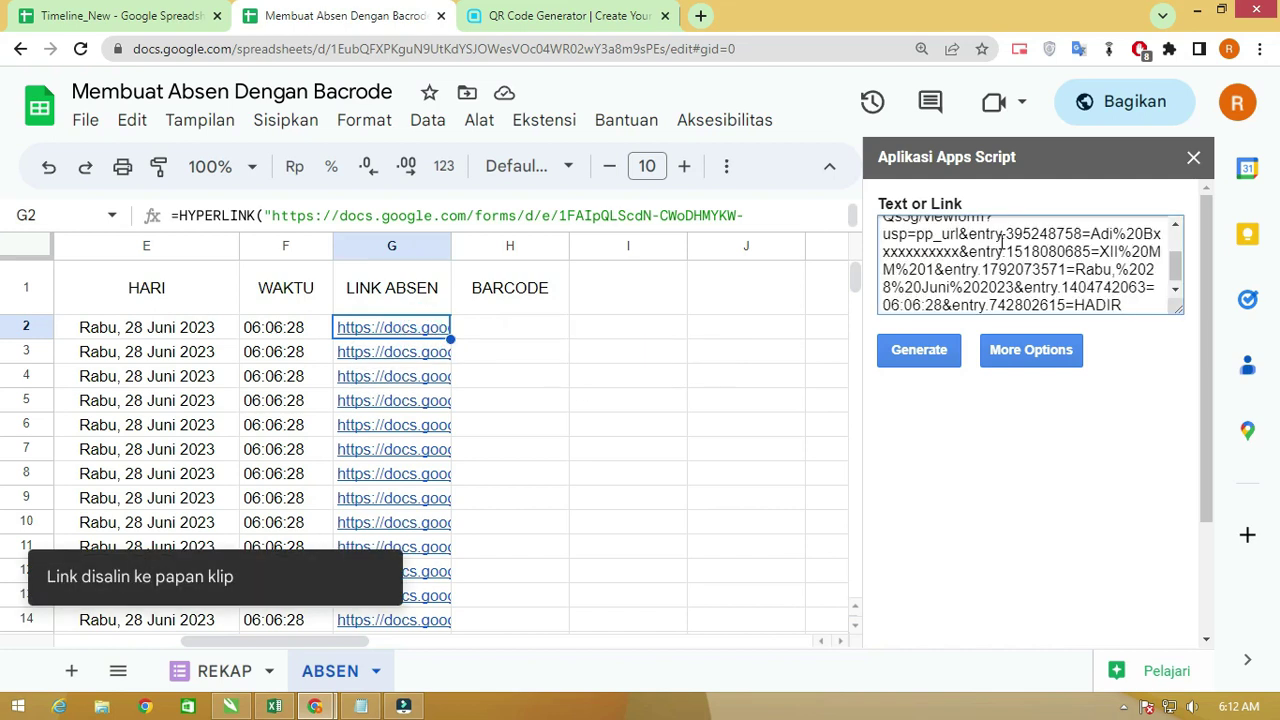
left_click(936, 350)
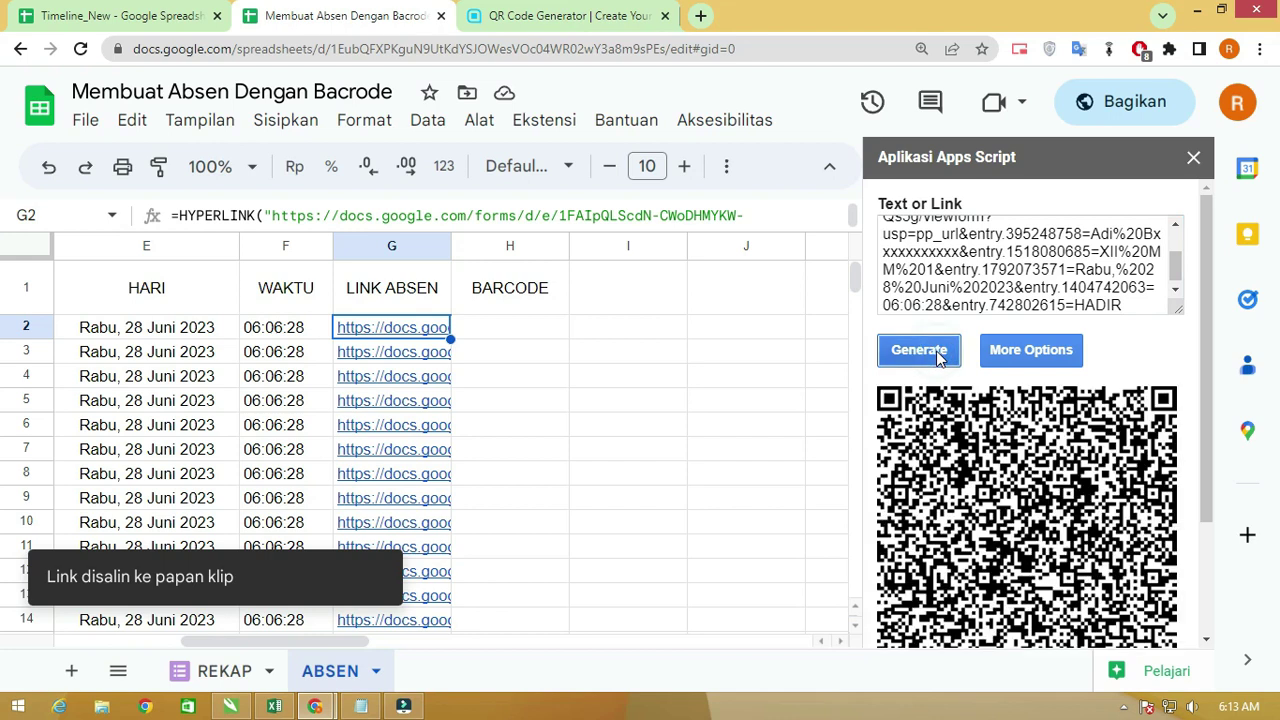
scroll(973, 415, "down", 3)
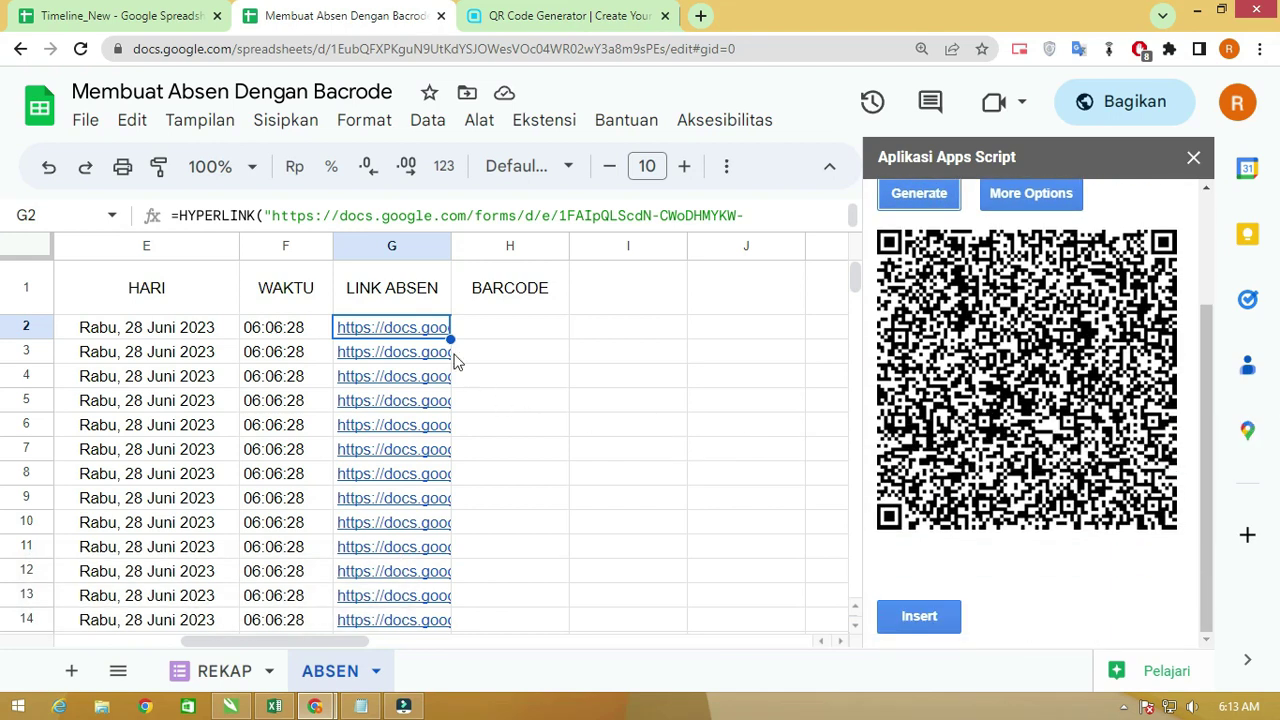
left_click(405, 337)
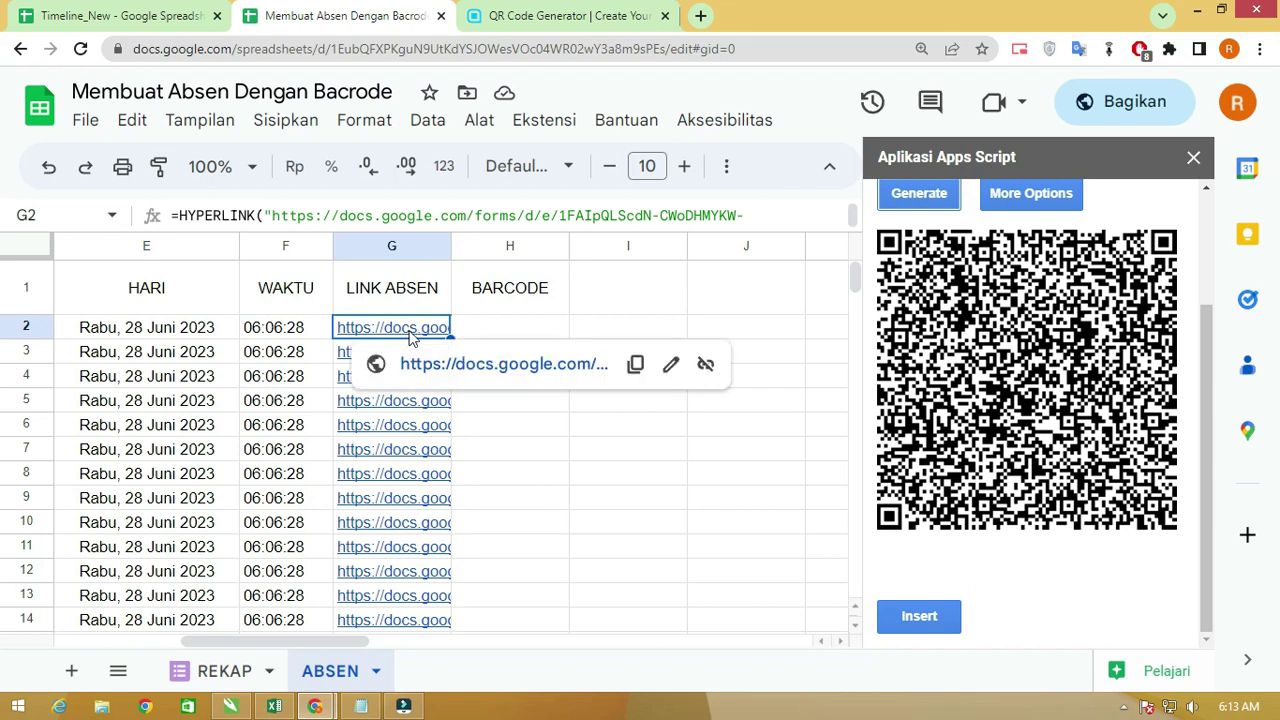
left_click(546, 329)
left_click(914, 617)
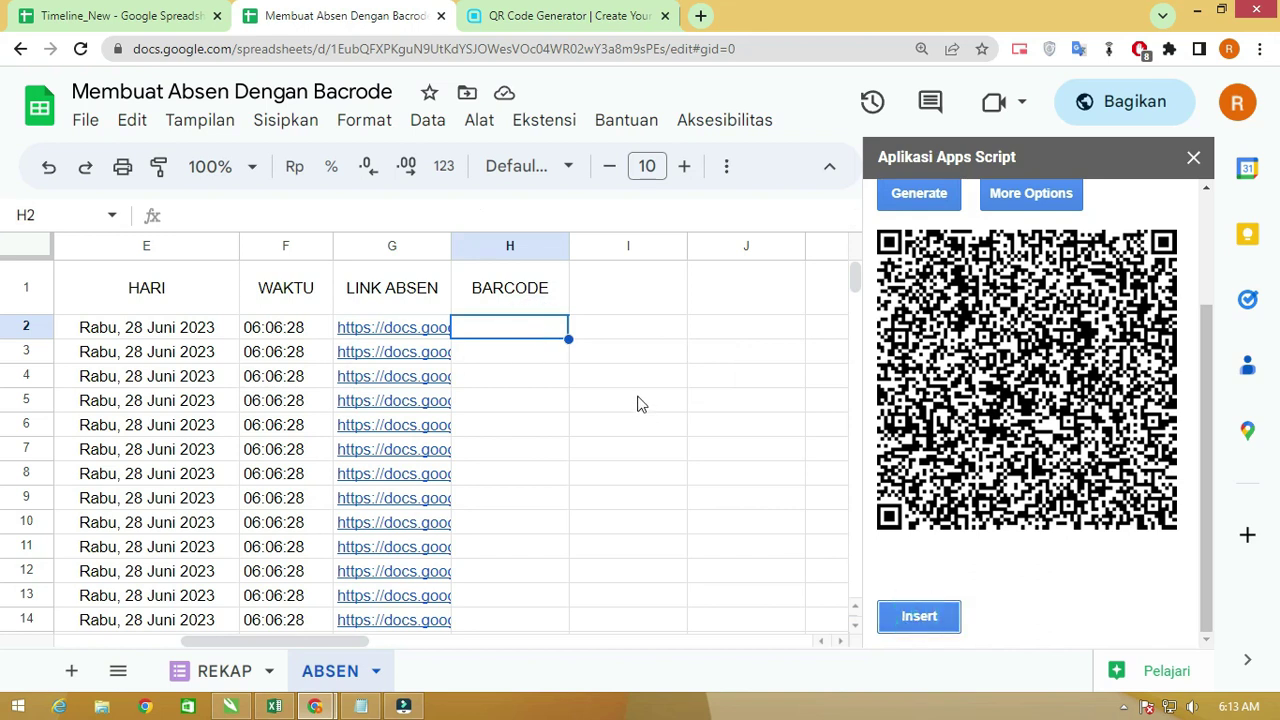
- Move the inserted QR image into H2 and shrink it to fit the cell
scroll(600, 380, "down", 2)
scroll(620, 350, "up", 2)
scroll(600, 331, "down", 3)
scroll(640, 278, "up", 3)
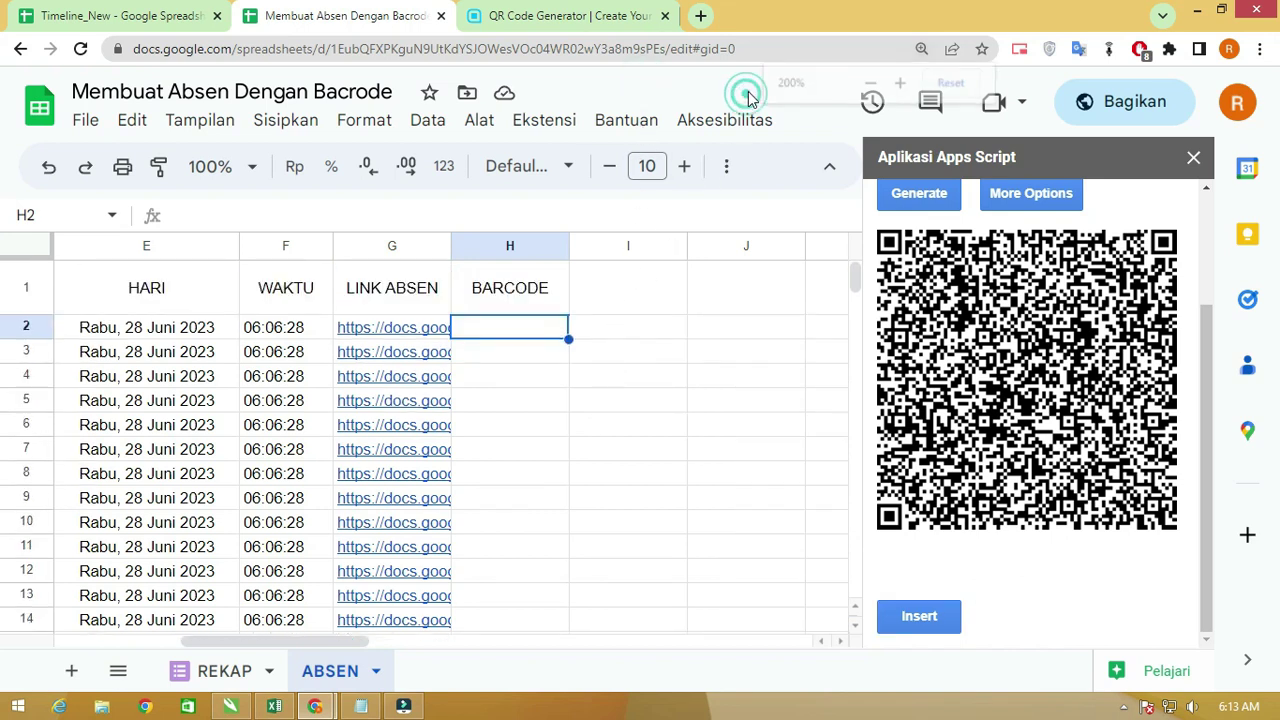
key("ctrl+plus")
key("ctrl+minus")
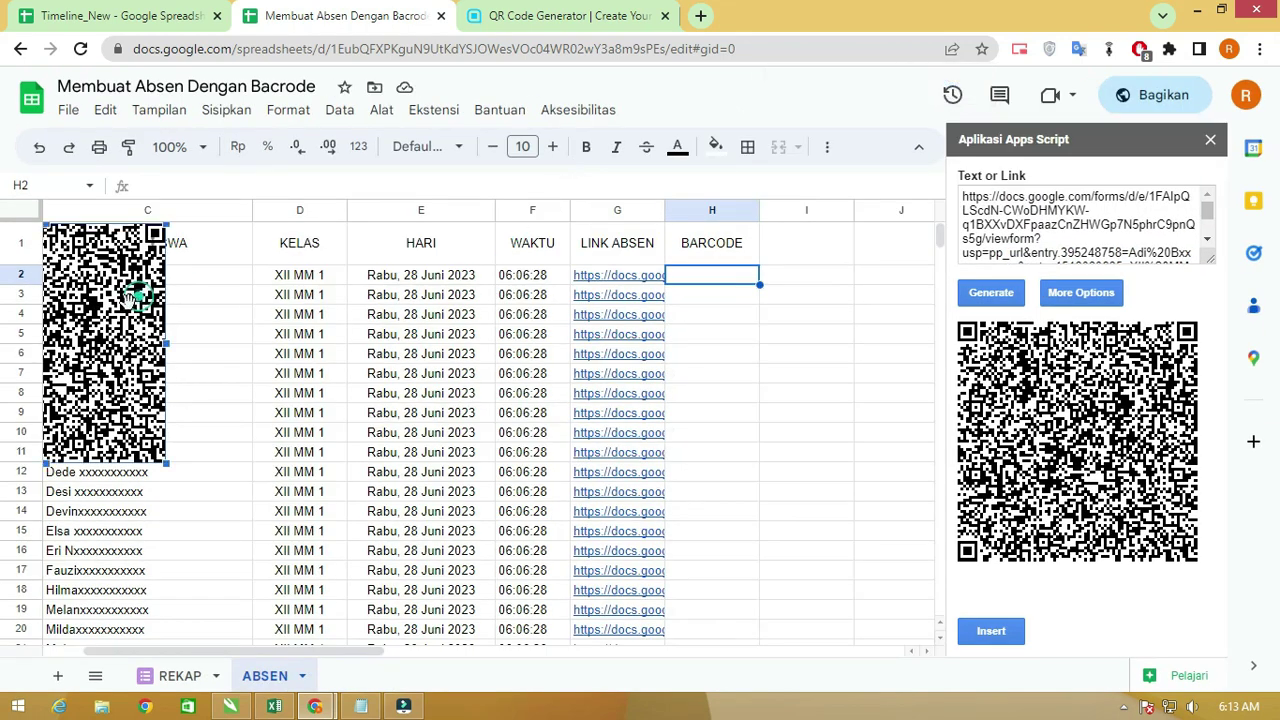
left_click_drag(140, 300, 654, 325)
mouse_move(680, 488)
left_mouse_down()
mouse_move(492, 298)
mouse_move(778, 301)
left_mouse_up()
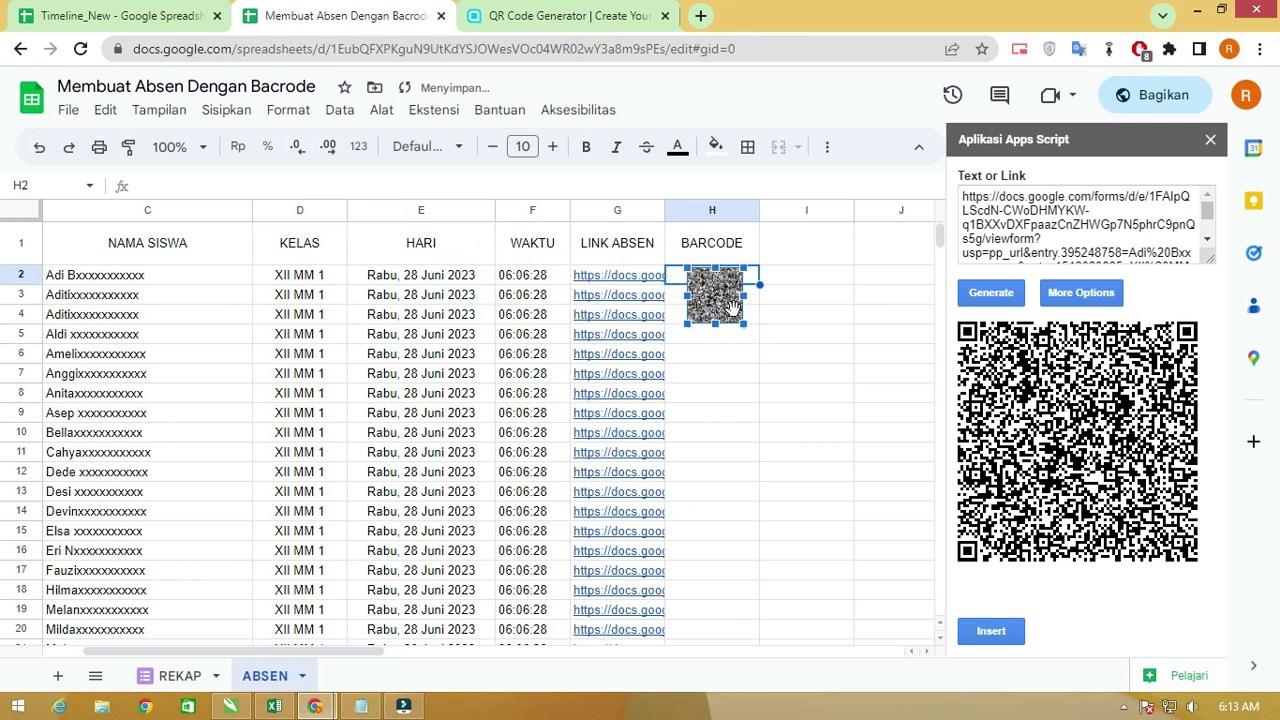
left_click_drag(745, 328, 714, 292)
left_click(765, 285)
- Select the QR image in H2 and delete it
left_click(700, 281)
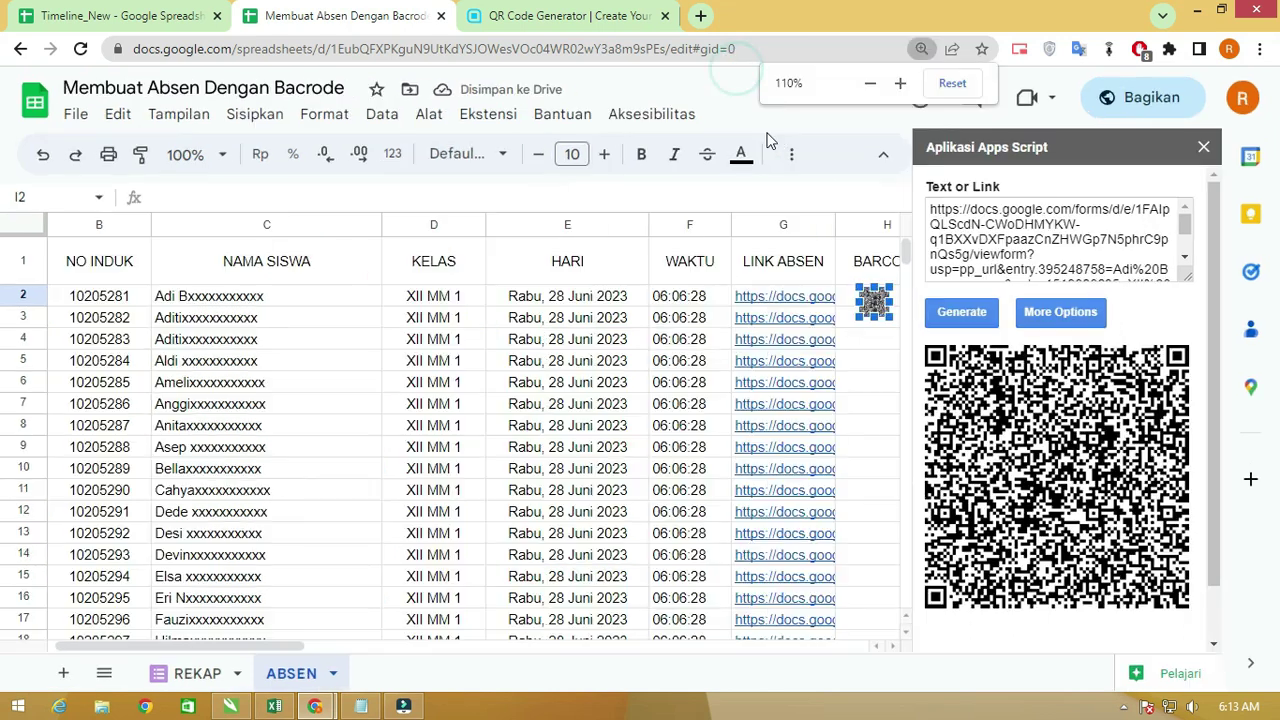
left_click_drag(295, 650, 415, 643)
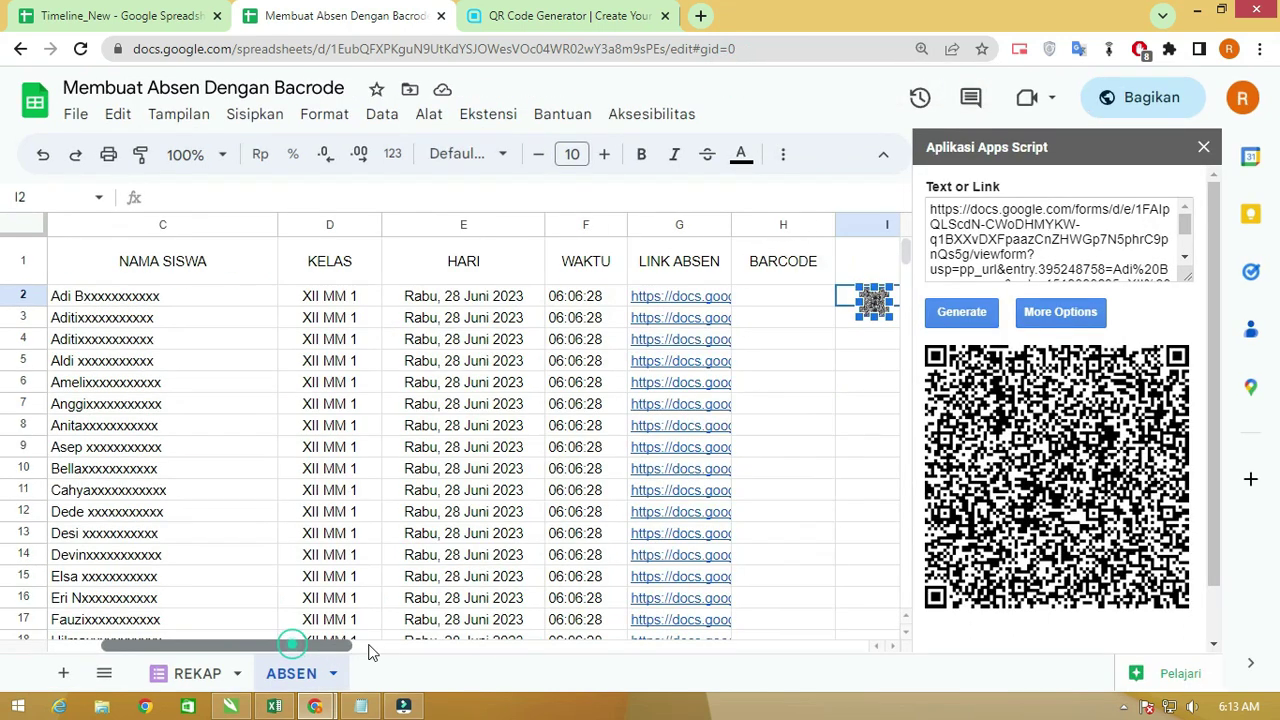
left_click(576, 456)
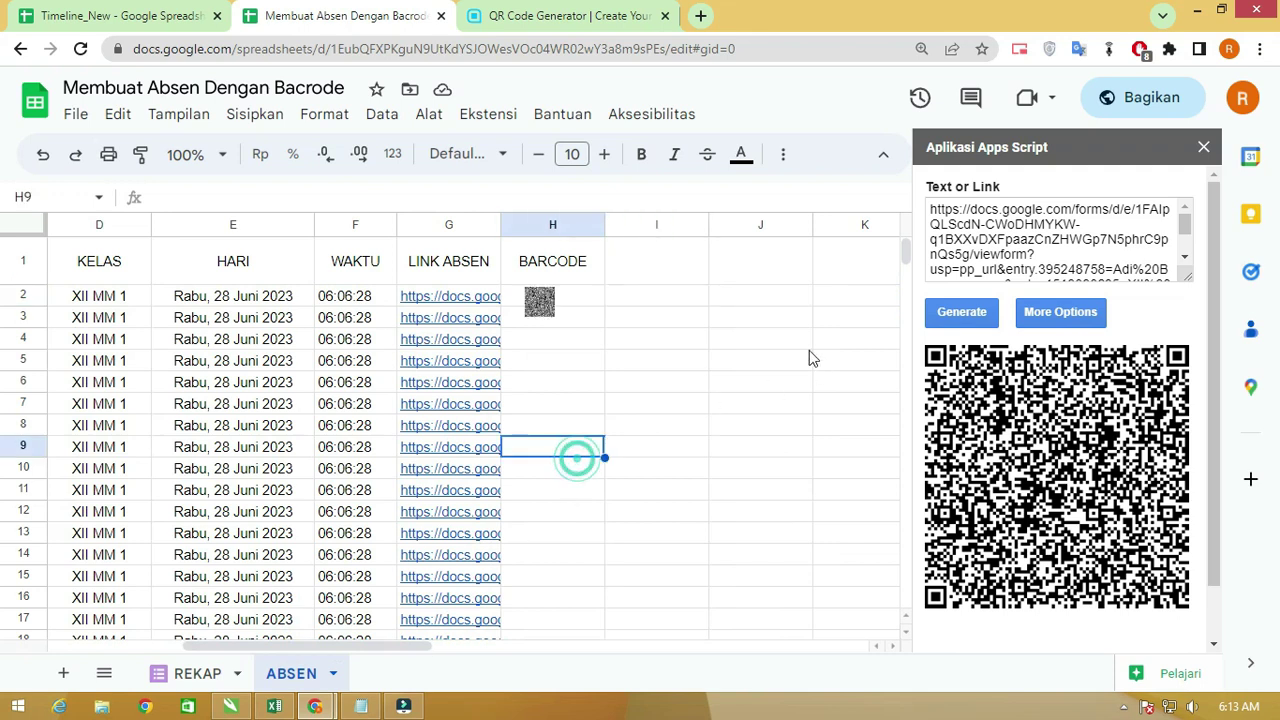
left_click(538, 292)
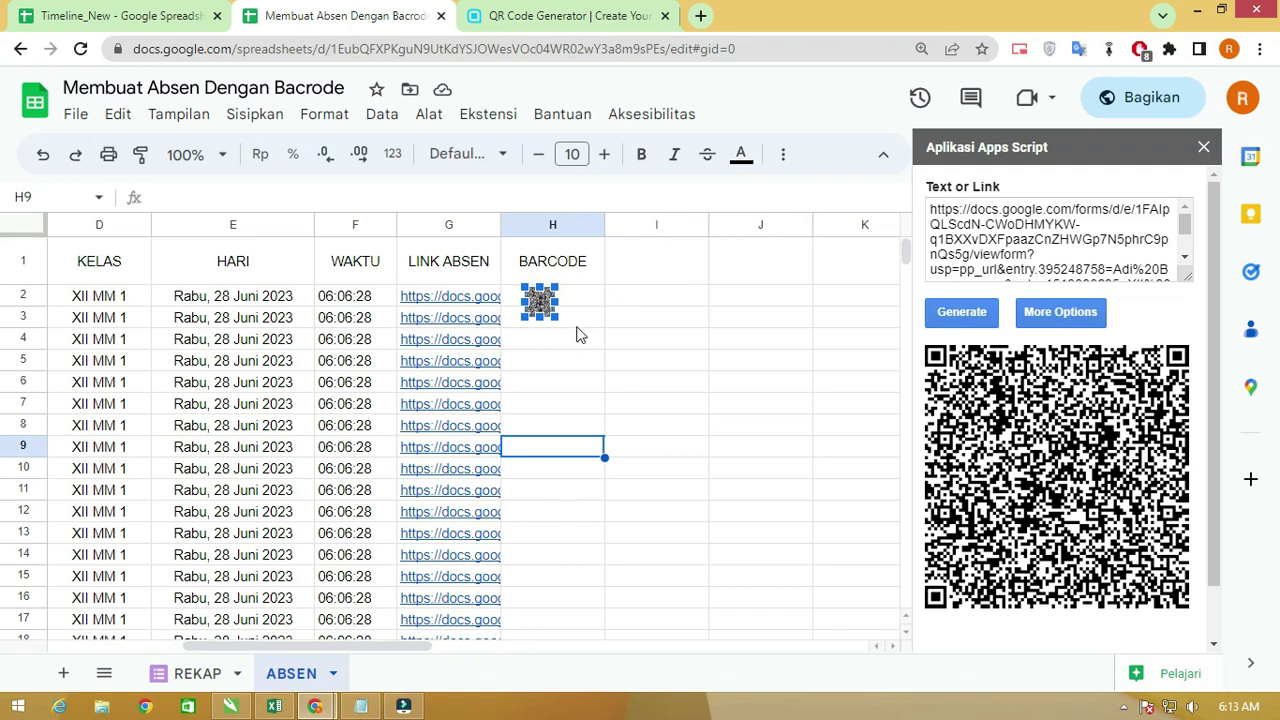
key("Delete")
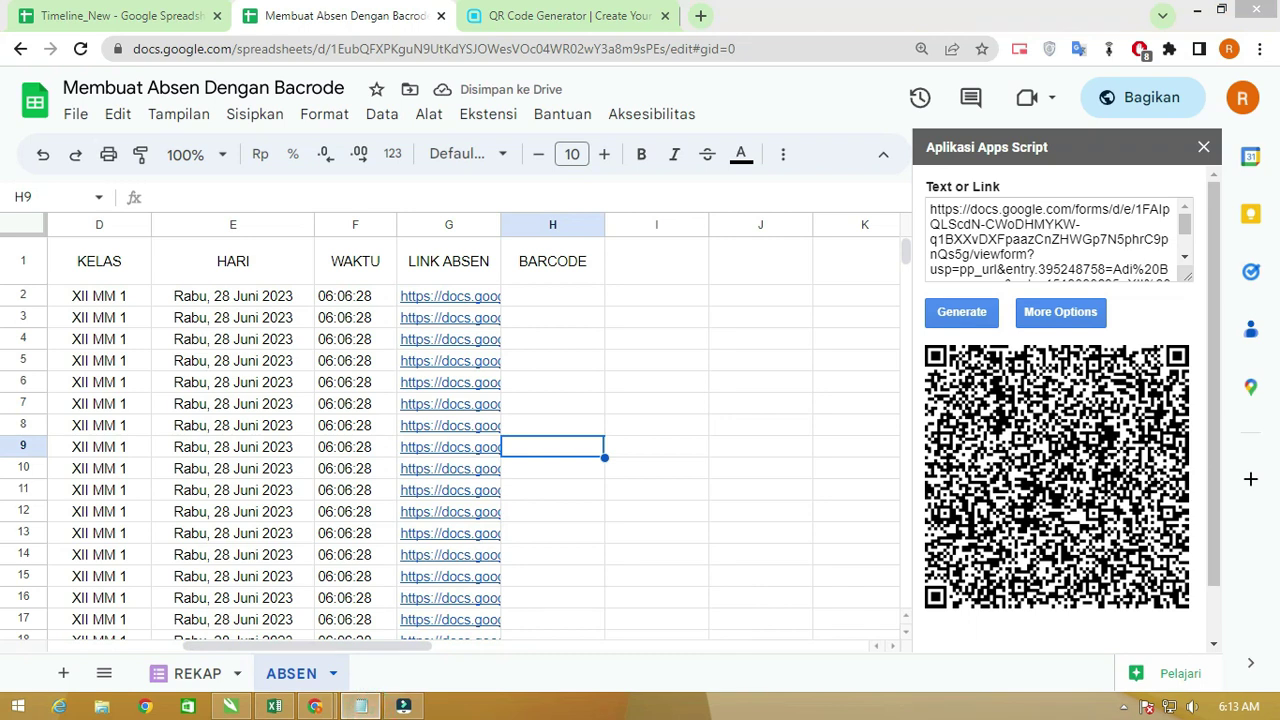
- Copy the =image(...ENCODEURL(G2)) formula line from Notepad and return to Chrome
left_click(360, 706)
left_click_drag(614, 270, 856, 126)
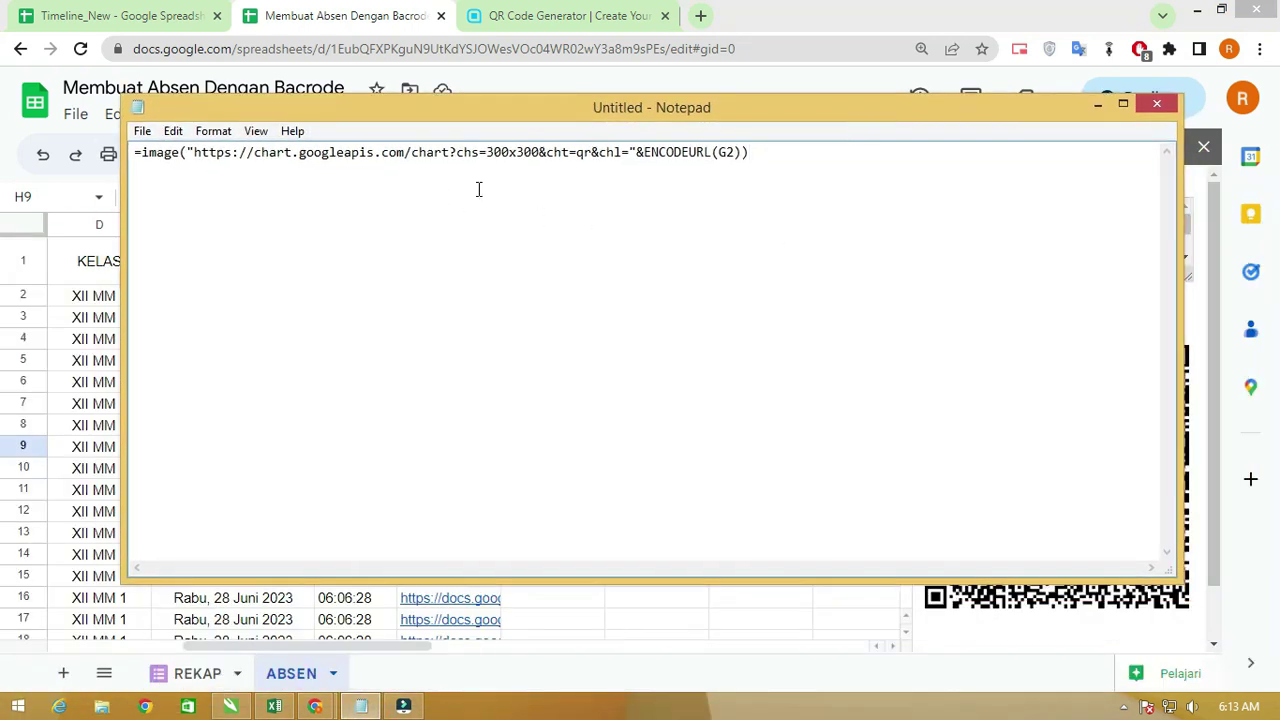
left_click_drag(486, 111, 505, 188)
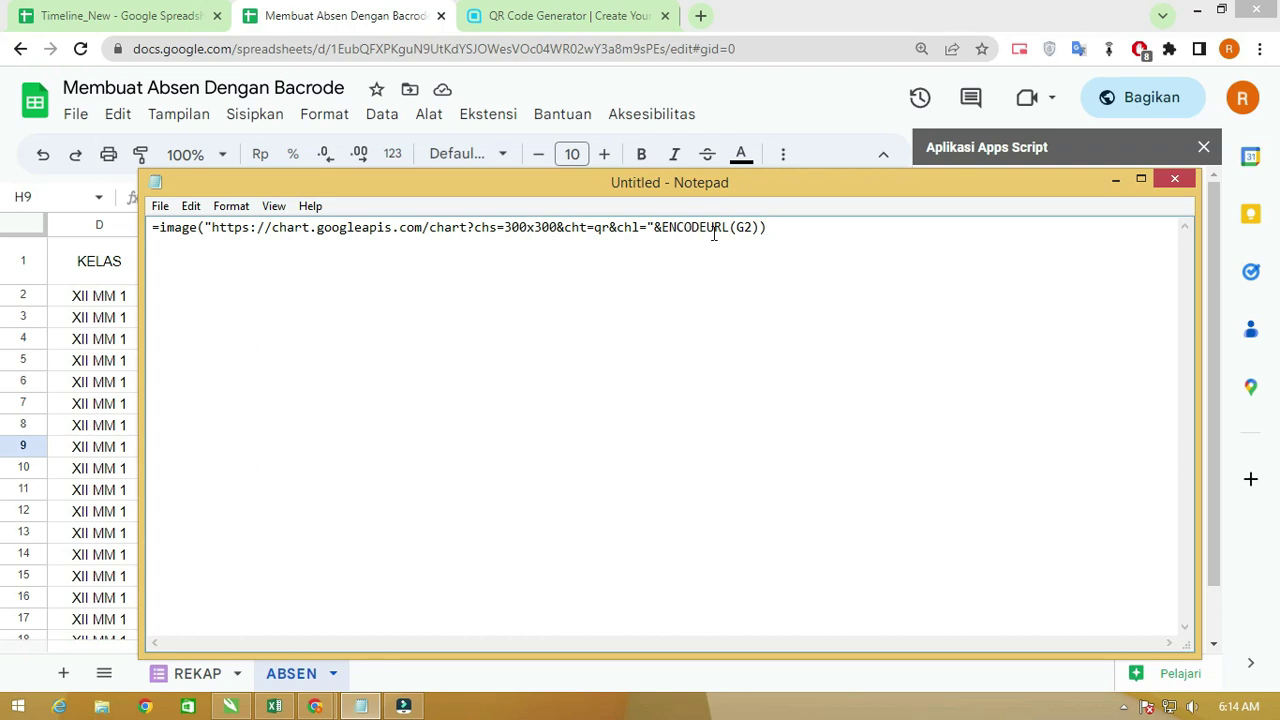
left_click_drag(790, 229, 152, 227)
right_click(247, 232)
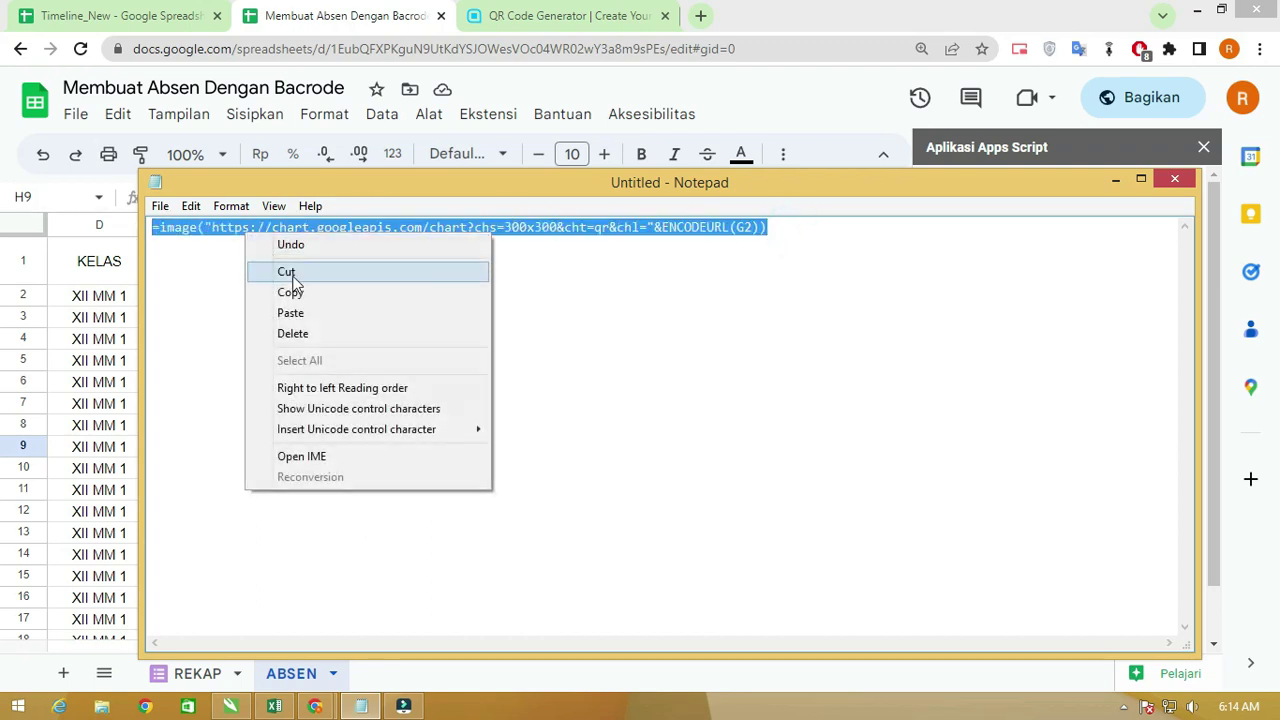
left_click(290, 292)
left_click(586, 108)
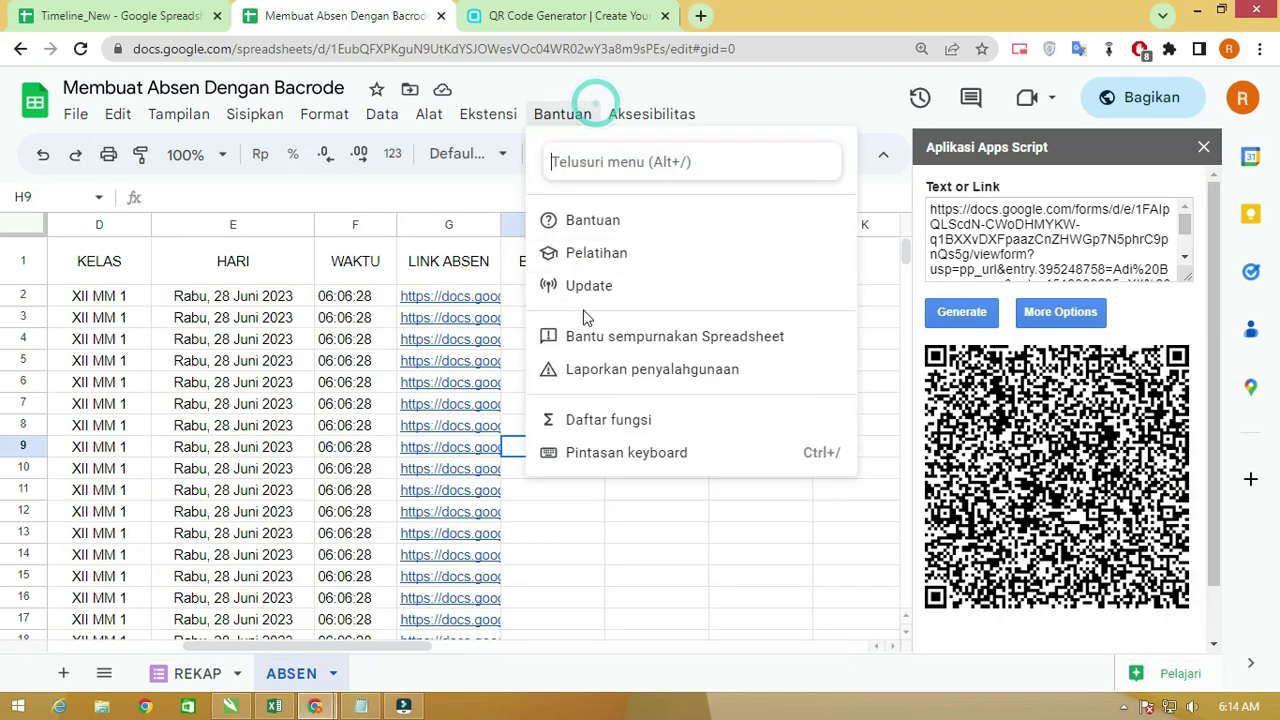
- Paste the =image chart.googleapis.com QR formula with ENCODEURL(G2) into H2 and commit it
left_click(677, 527)
left_click(550, 297)
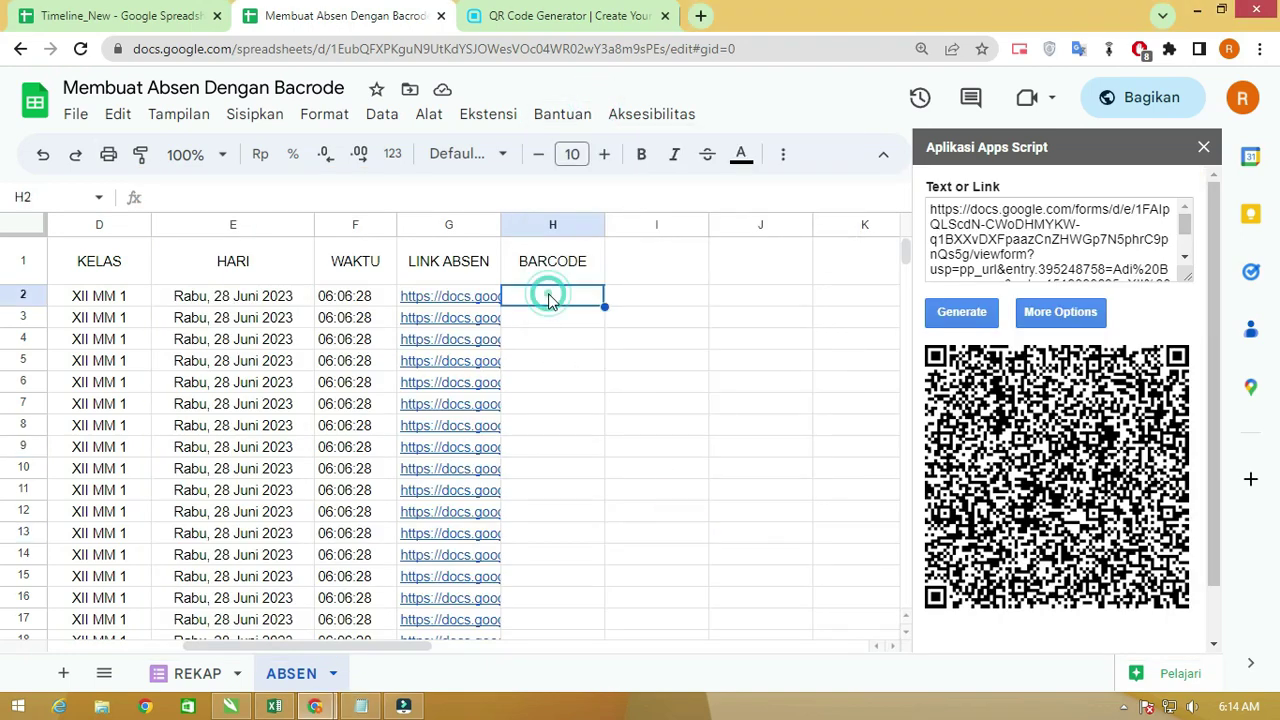
left_click(481, 192)
key("ctrl+v")
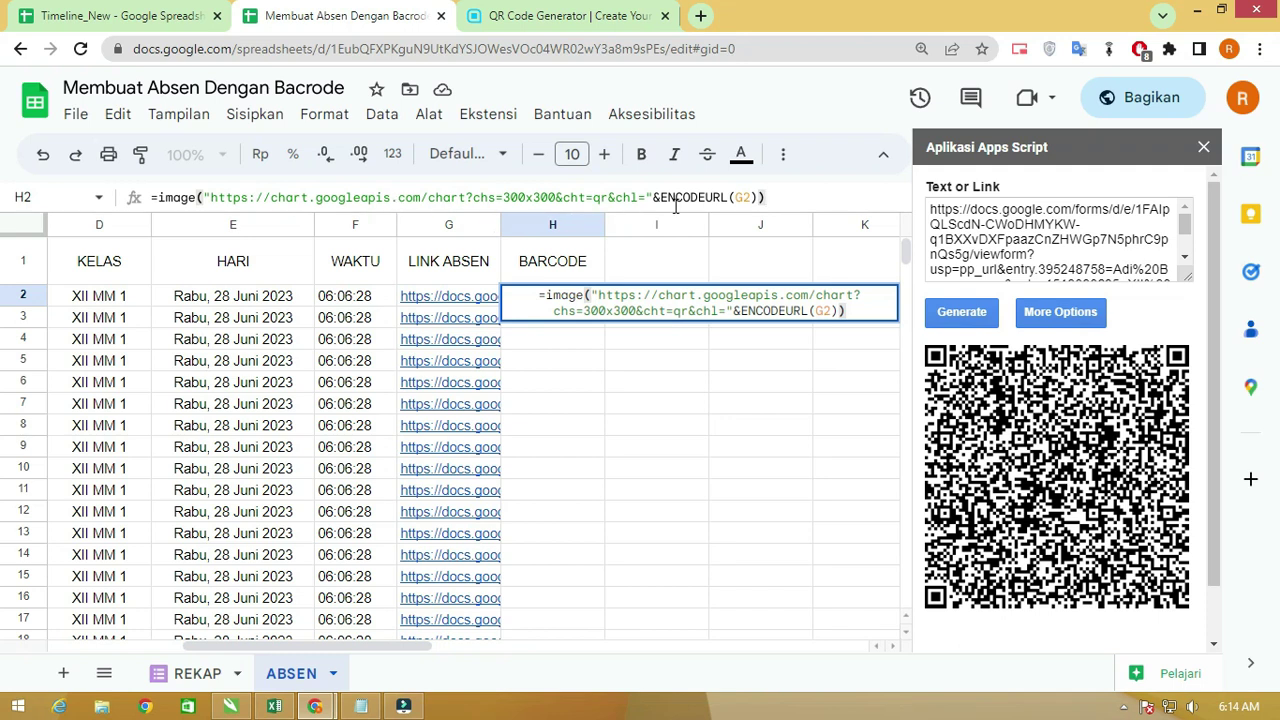
left_click(744, 196)
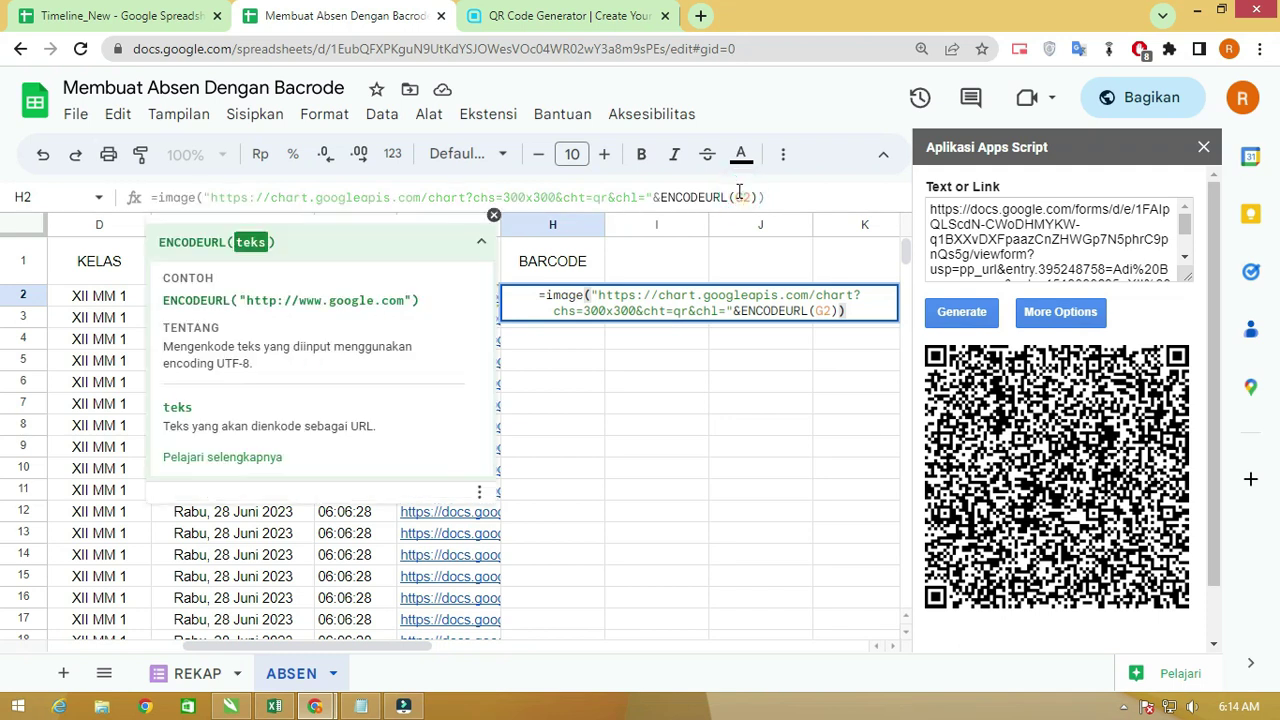
left_click(494, 215)
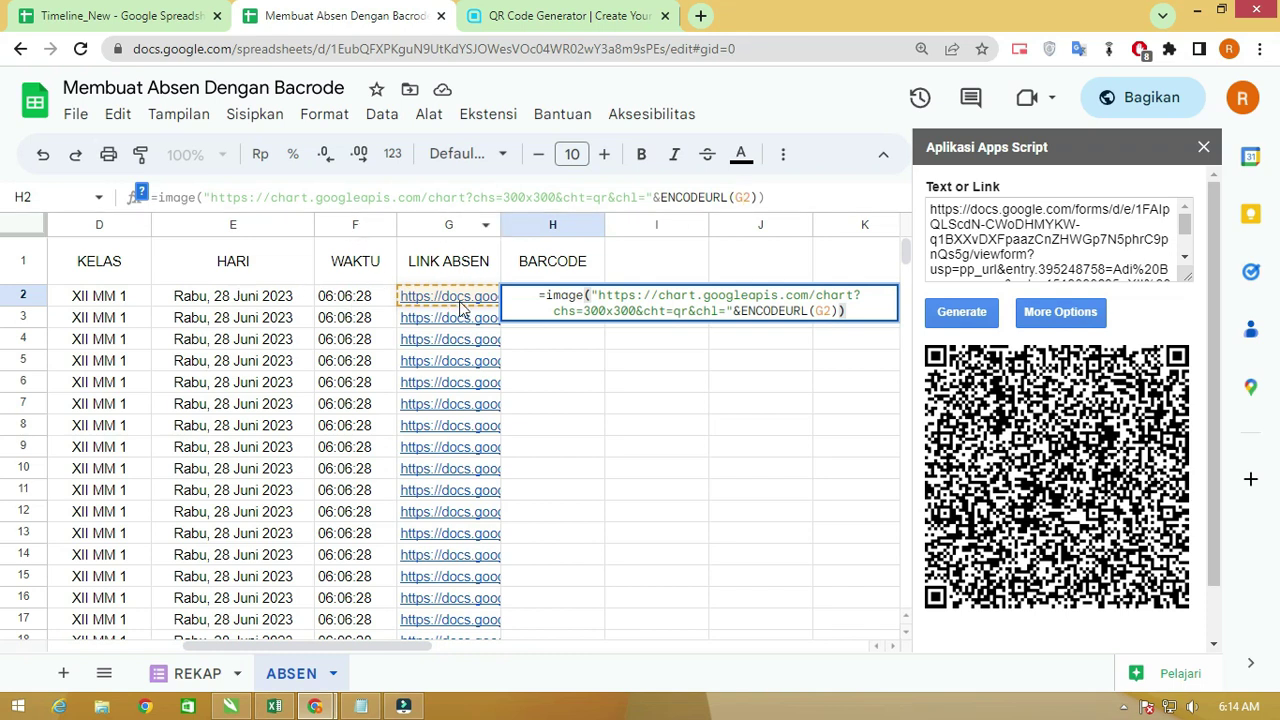
mouse_move(463, 306)
left_click(798, 194)
key("Return")
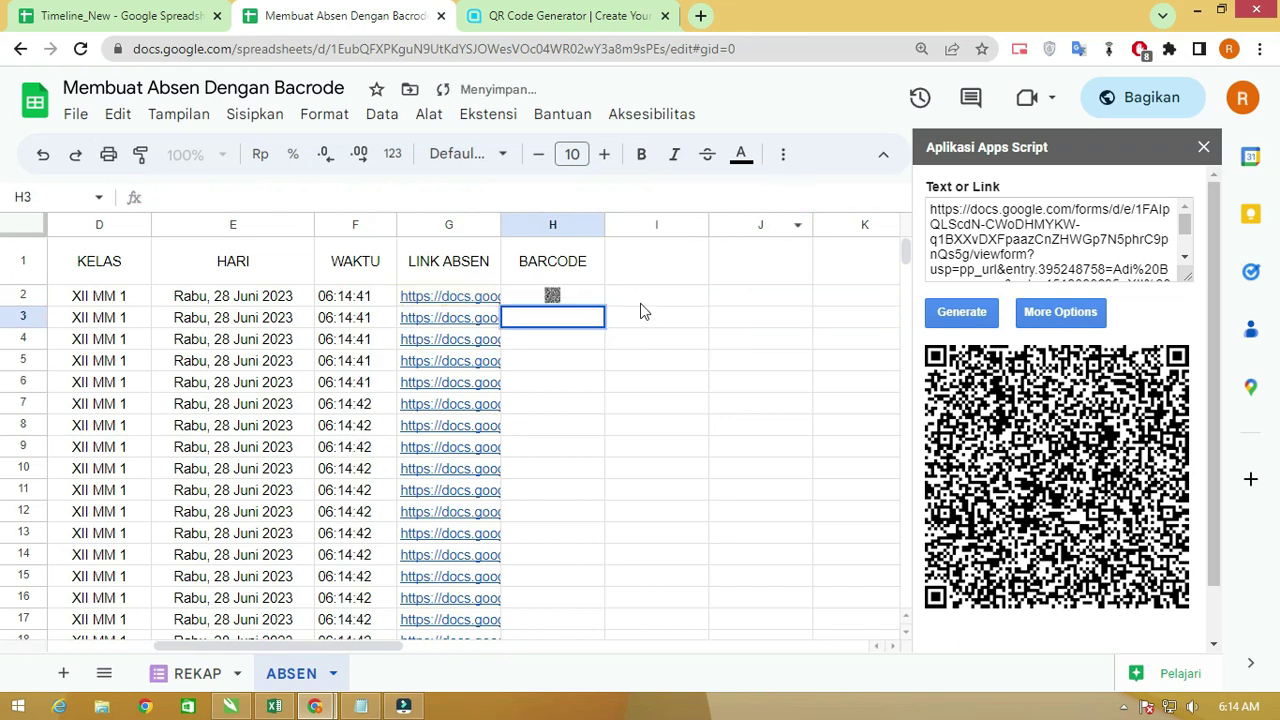
- Reselect H2 to check its IMAGE formula without changing it
left_click(566, 301)
double_click(566, 301)
left_click(597, 361)
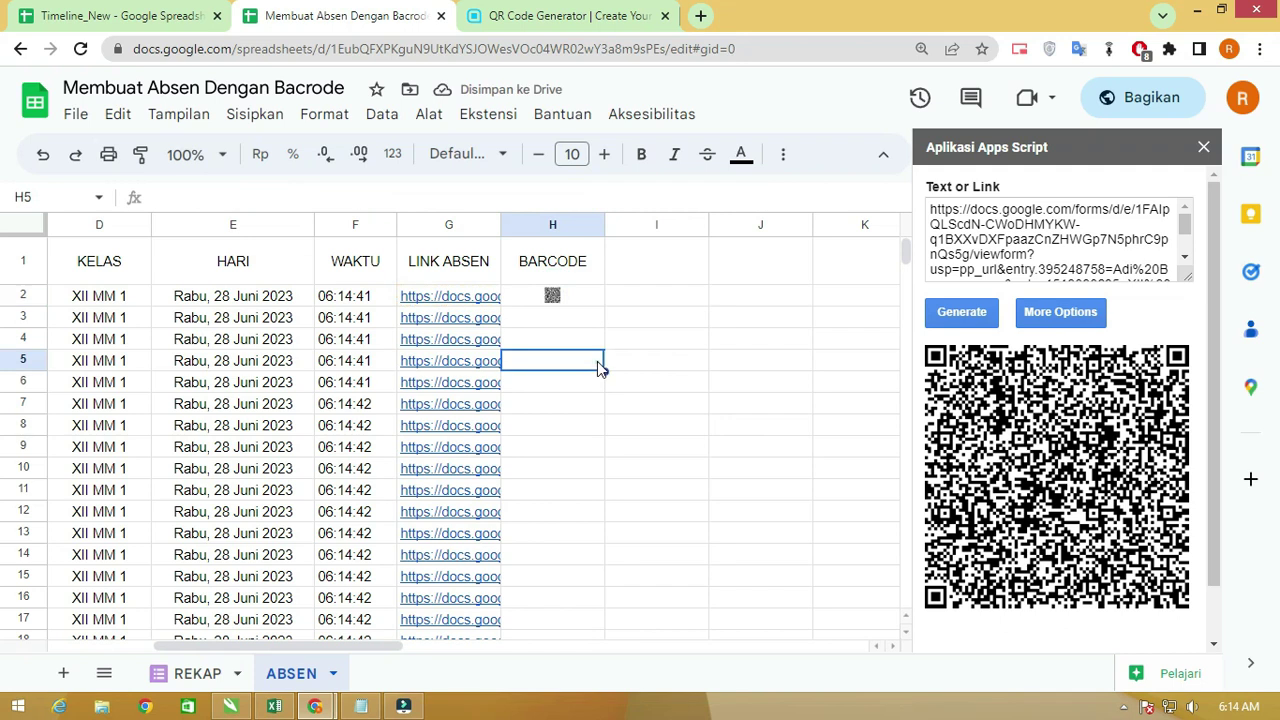
left_click(588, 300)
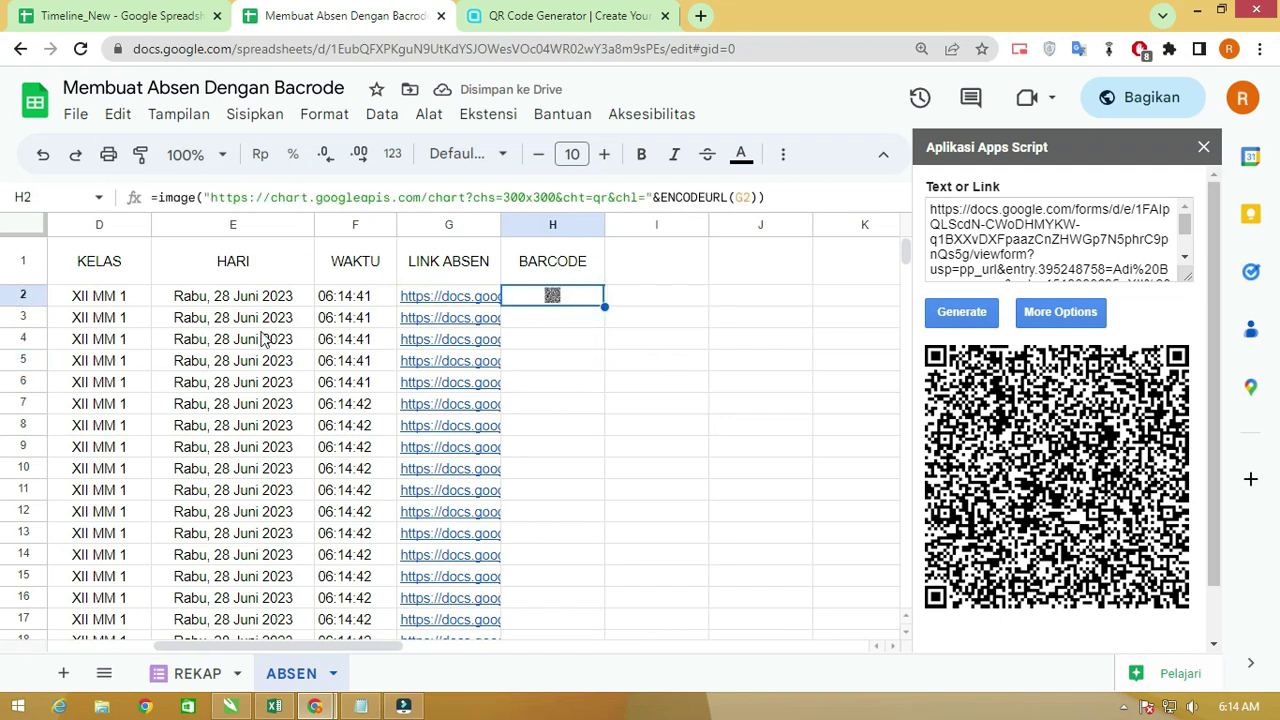
mouse_move(370, 647)
left_mouse_down()
mouse_move(262, 653)
mouse_move(298, 646)
left_mouse_up()
- Close the Apps Script QR panel and give rows 2–35 a fixed 60-pixel height
left_click(1203, 147)
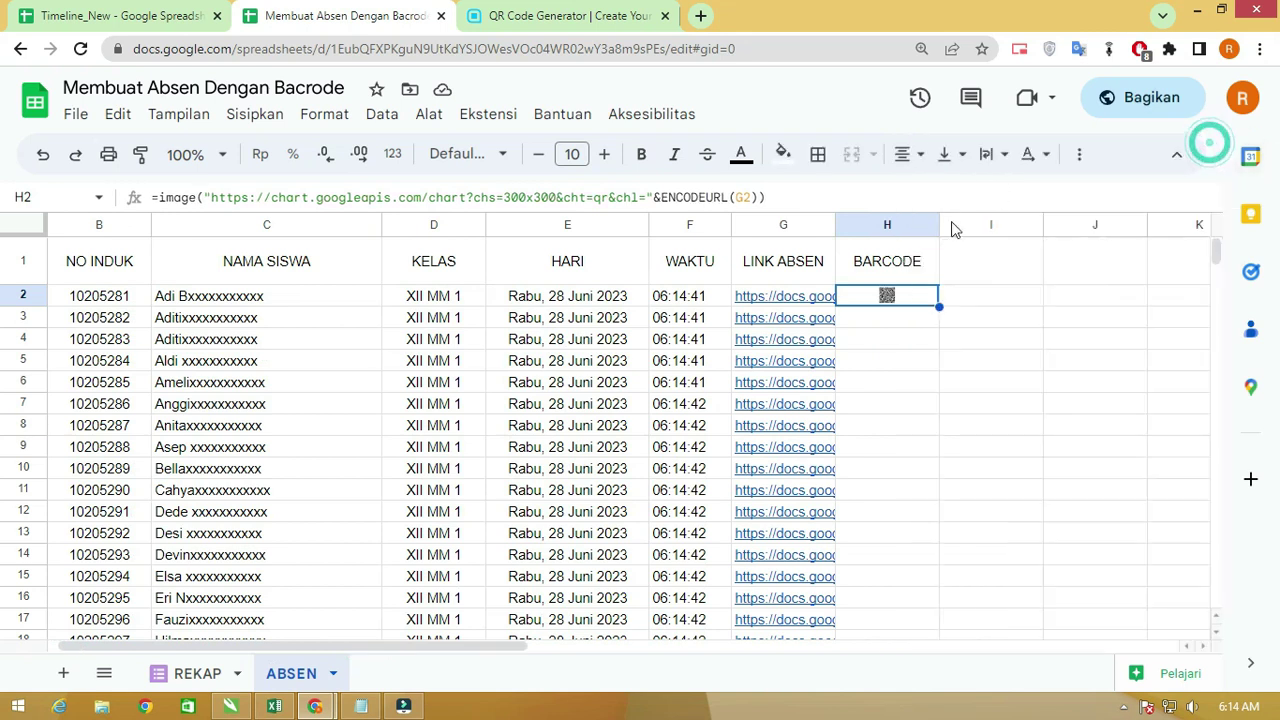
left_click(29, 295)
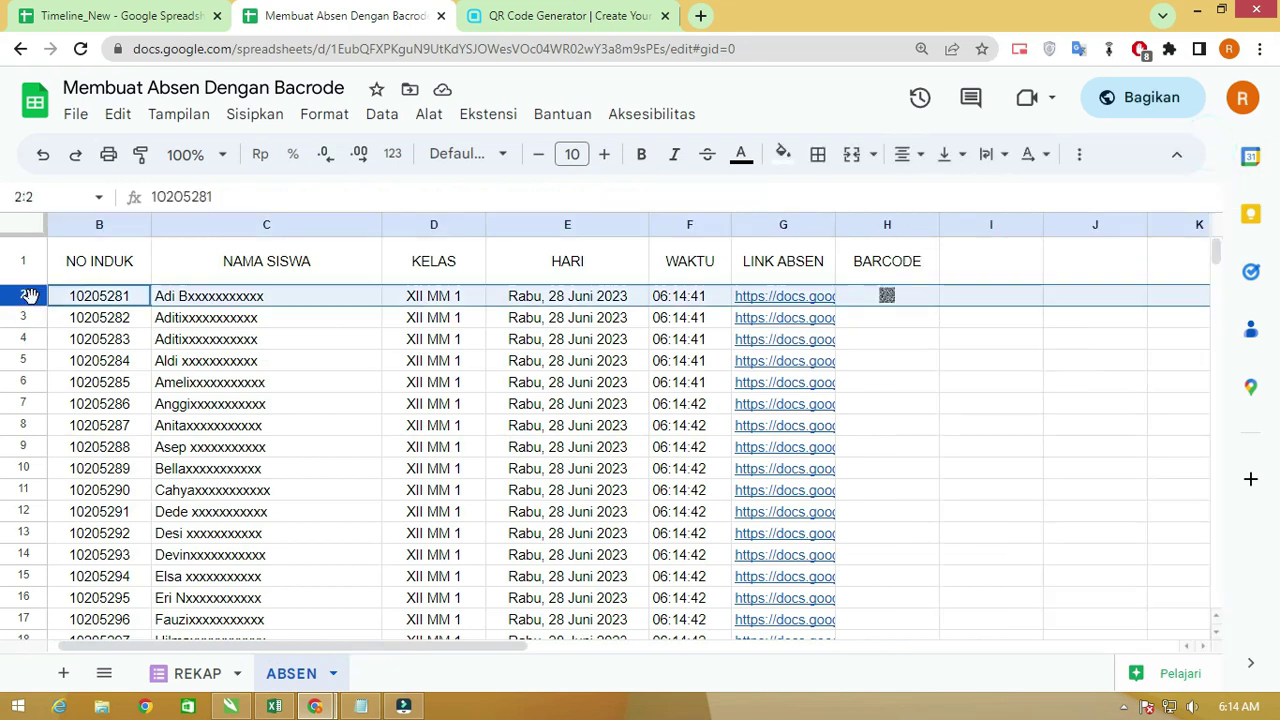
scroll(309, 423, "down", 5)
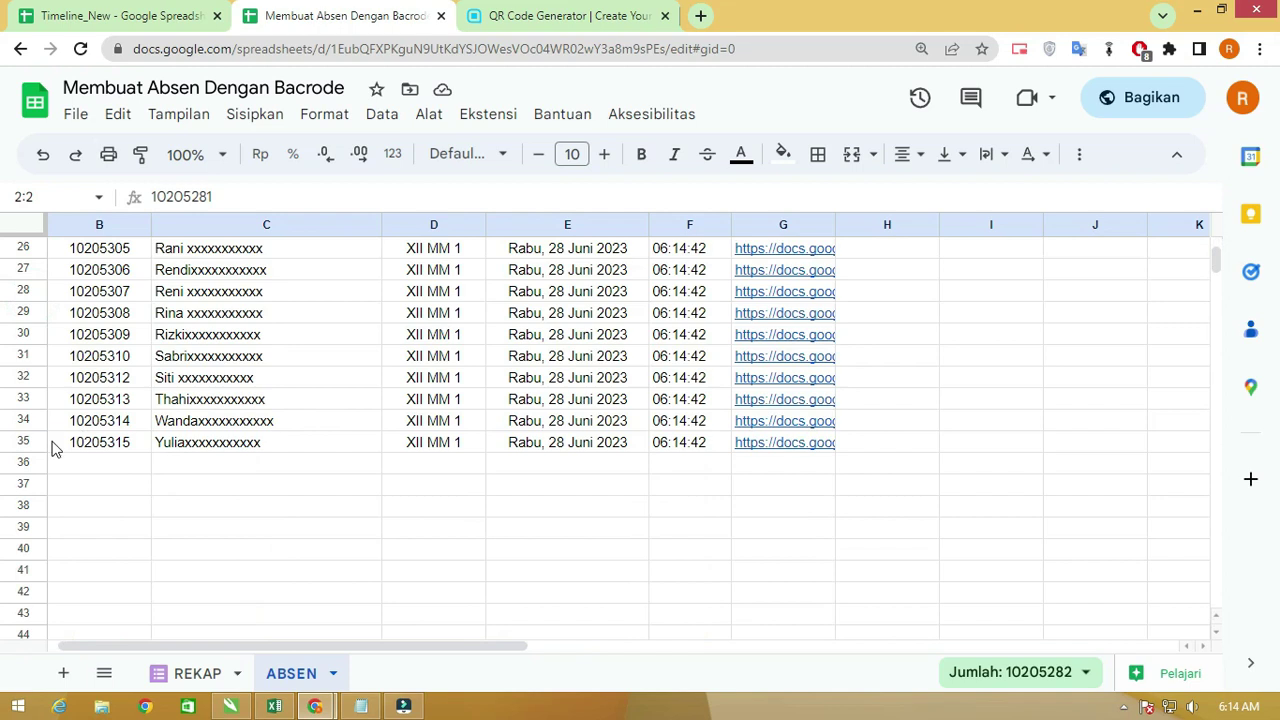
left_click(29, 442, "shift")
scroll(258, 387, "up", 3)
scroll(258, 387, "up", 2)
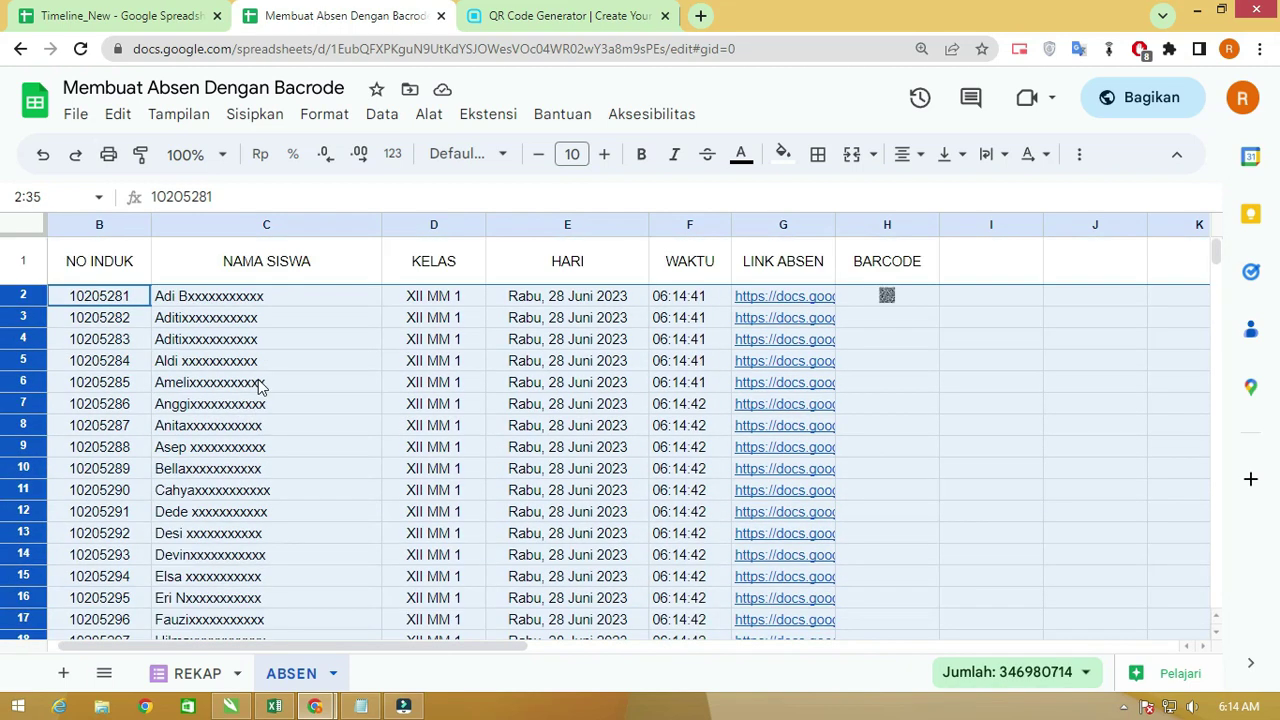
right_click(258, 387)
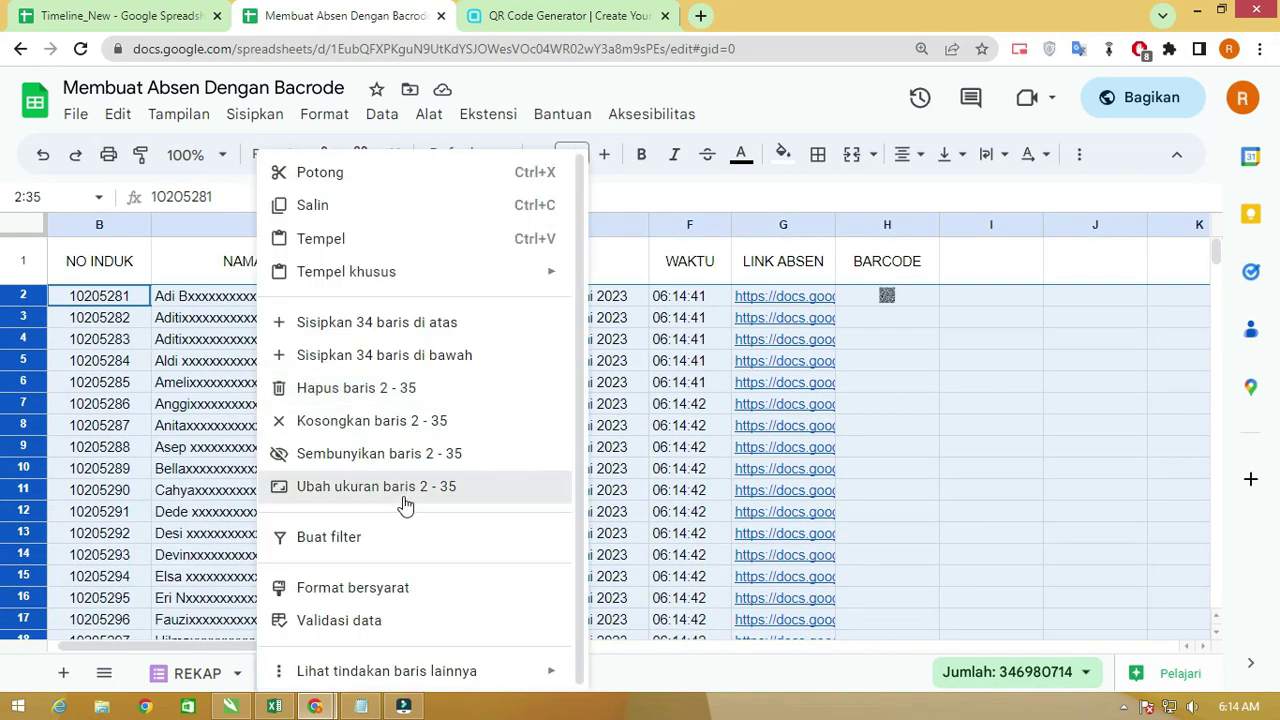
left_click(403, 490)
left_click(587, 339)
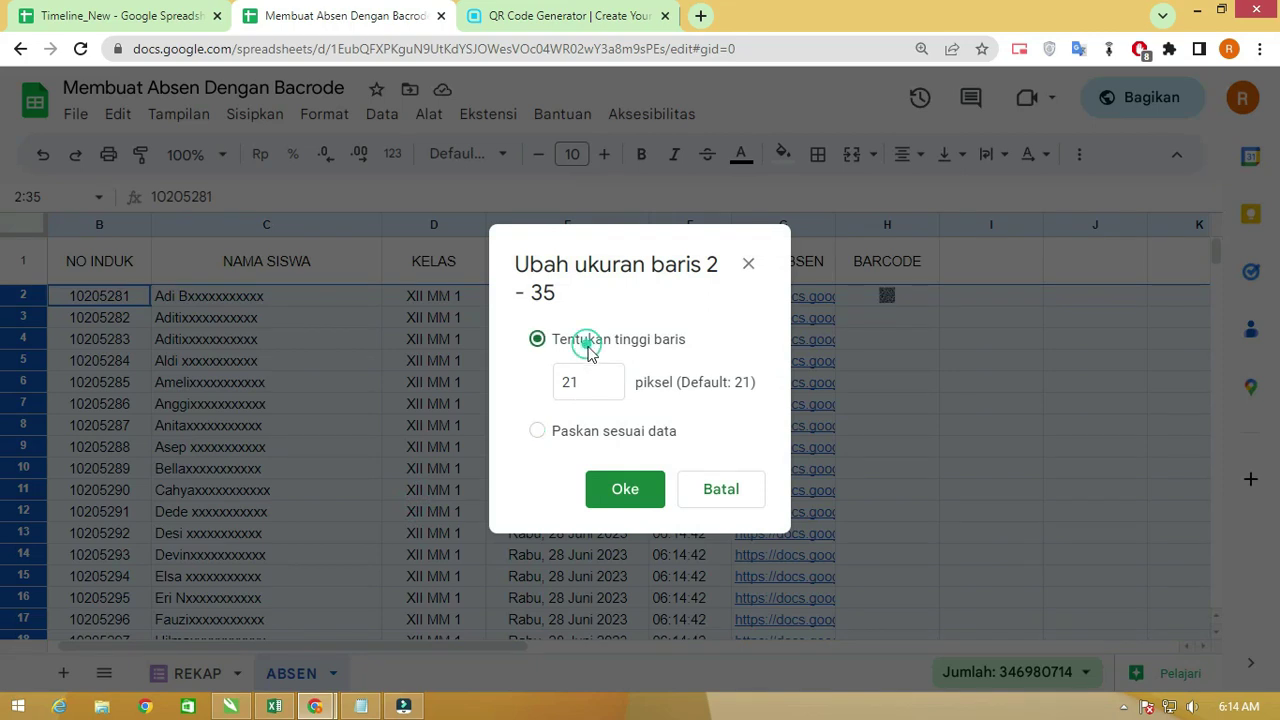
double_click(590, 381)
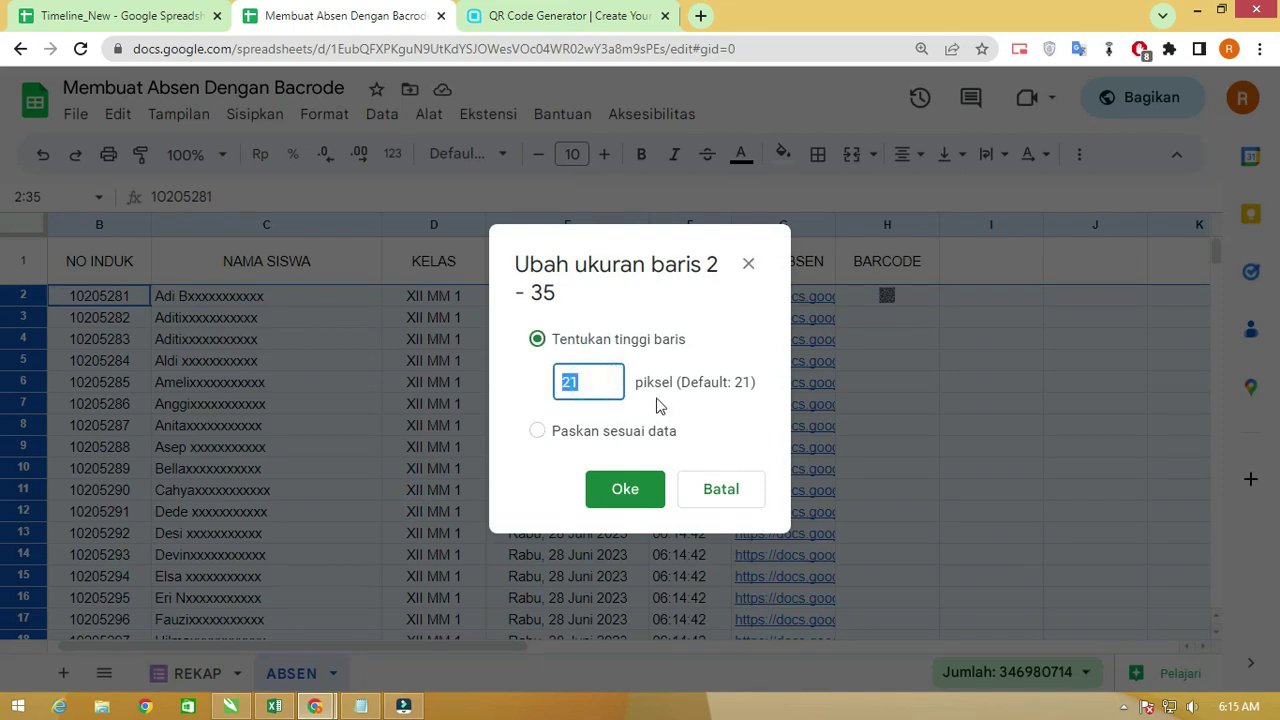
type("60")
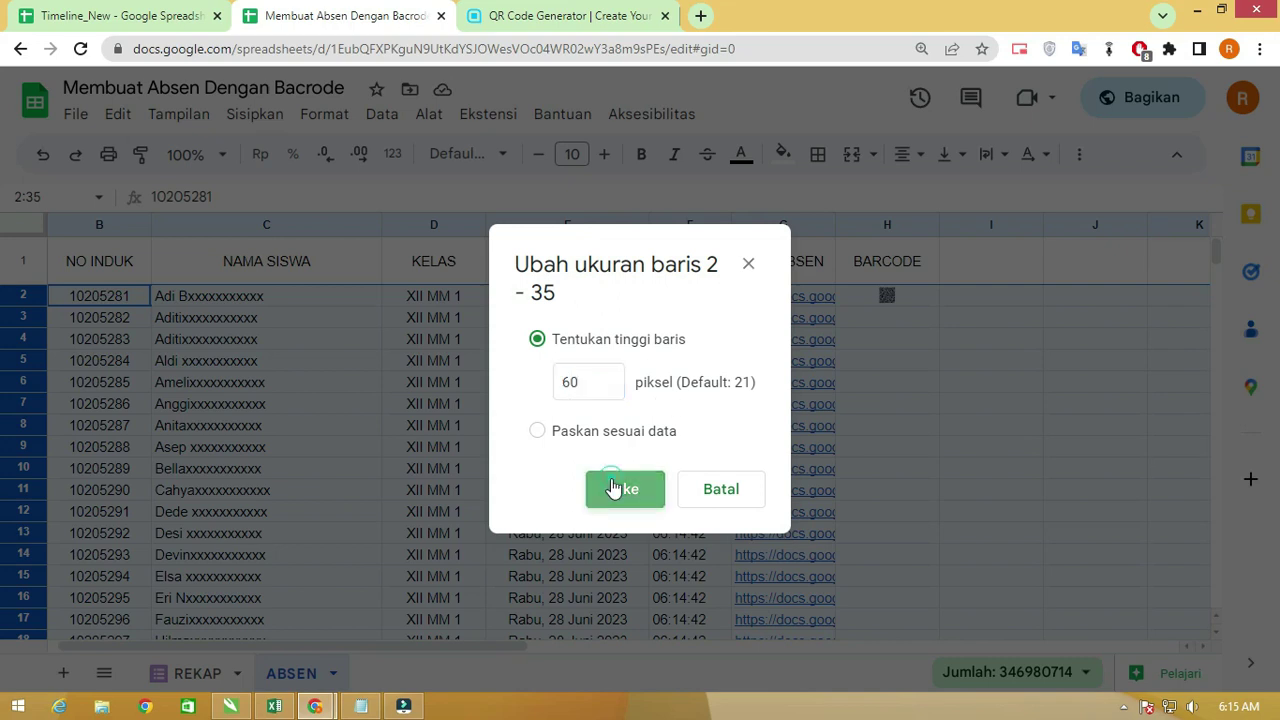
left_click(617, 486)
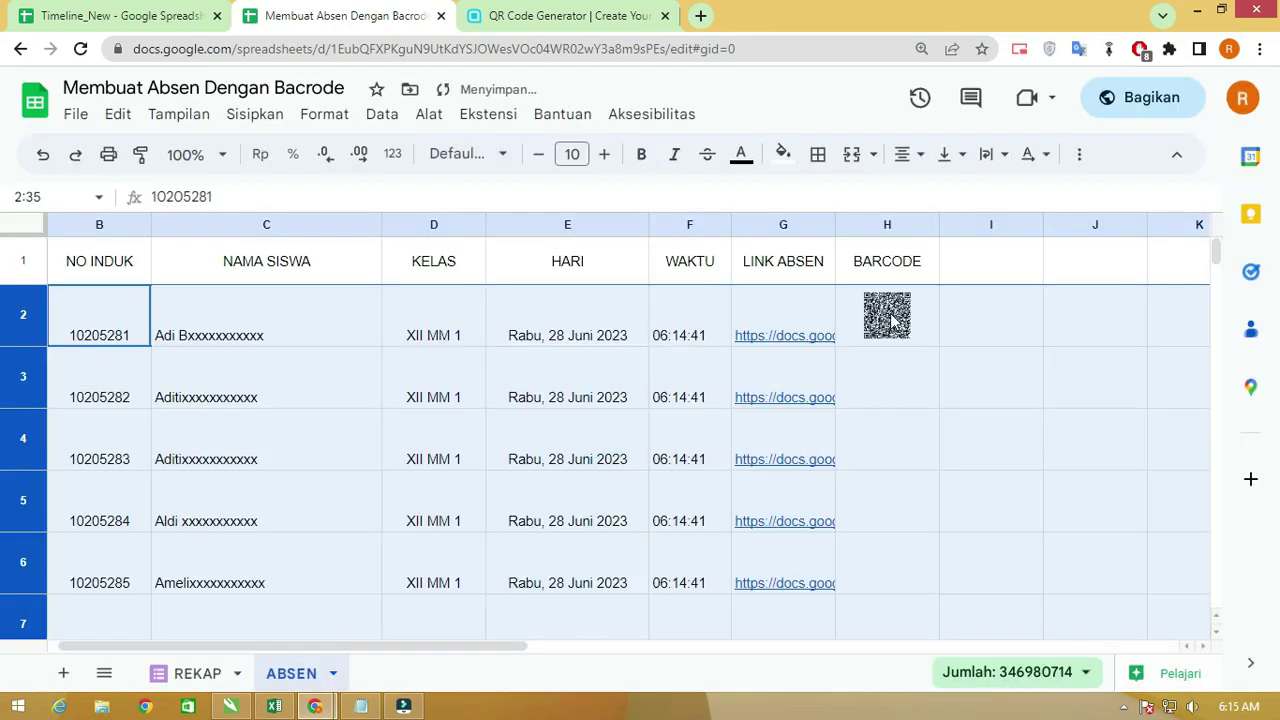
- Resize rows 2–35 to 100 pixels and select H2 to check the enlarged QR code
right_click(33, 325)
left_click(150, 492)
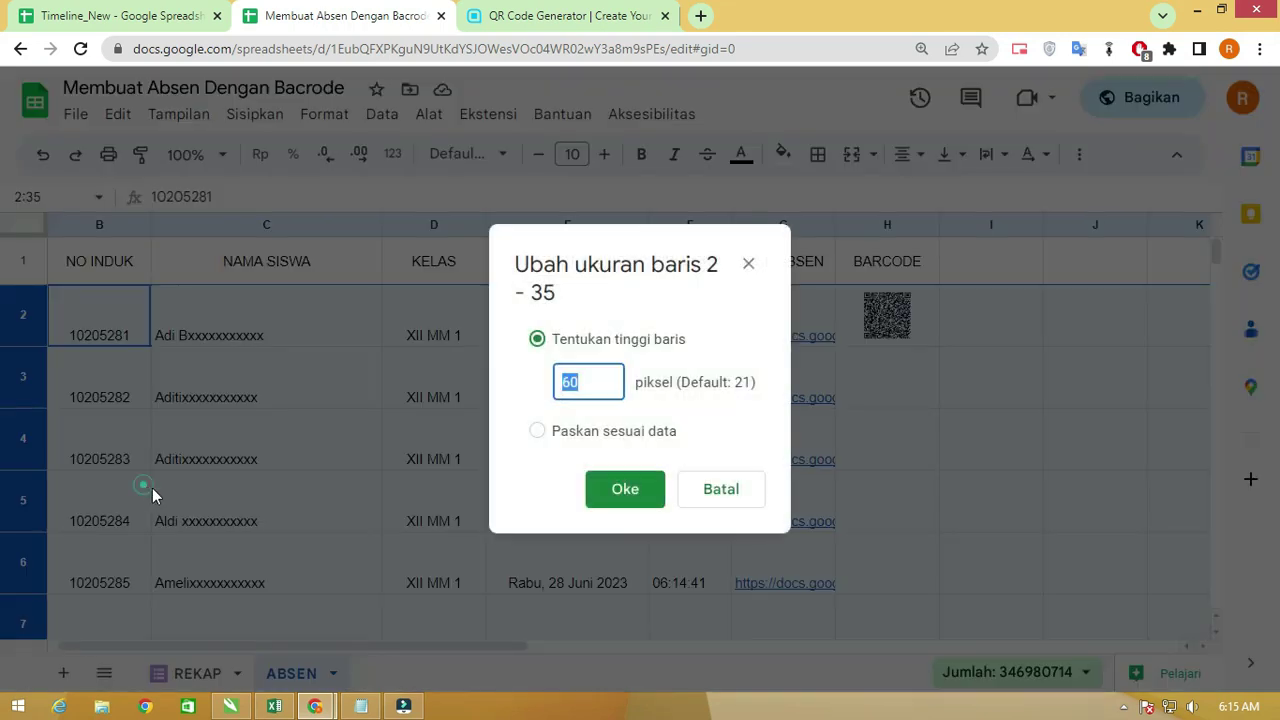
type("100")
left_click(625, 489)
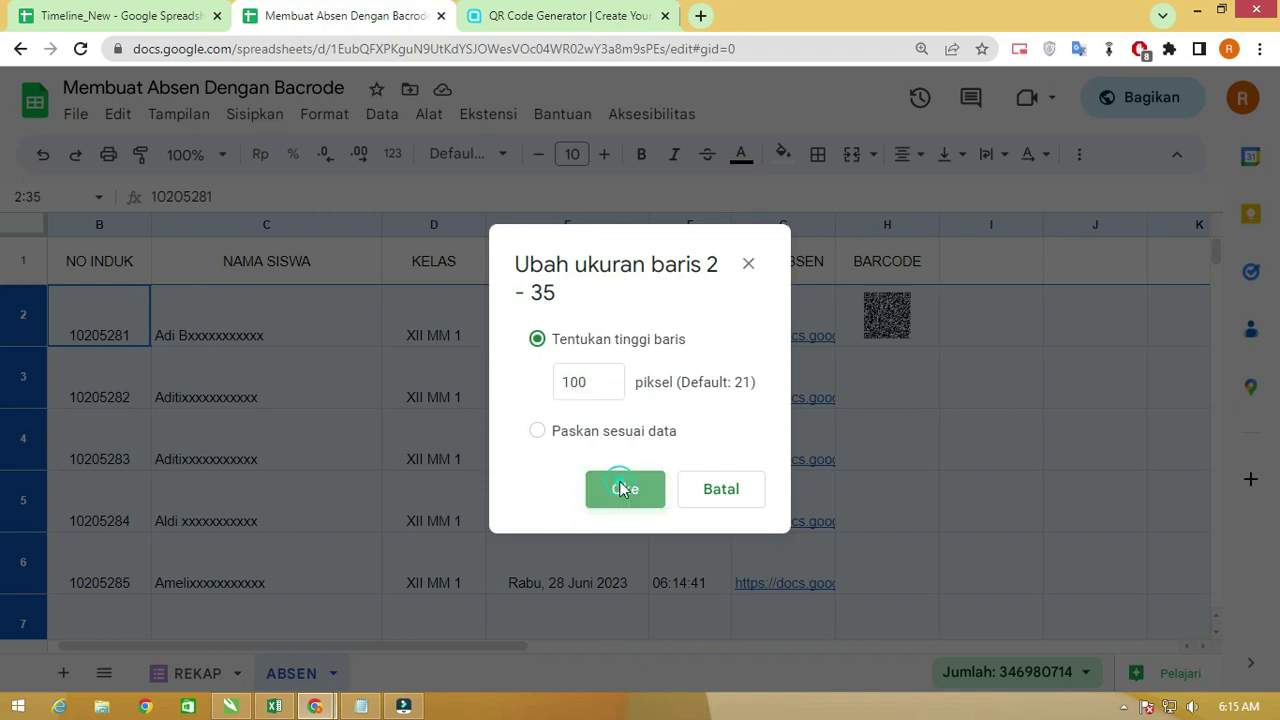
left_click(1008, 346)
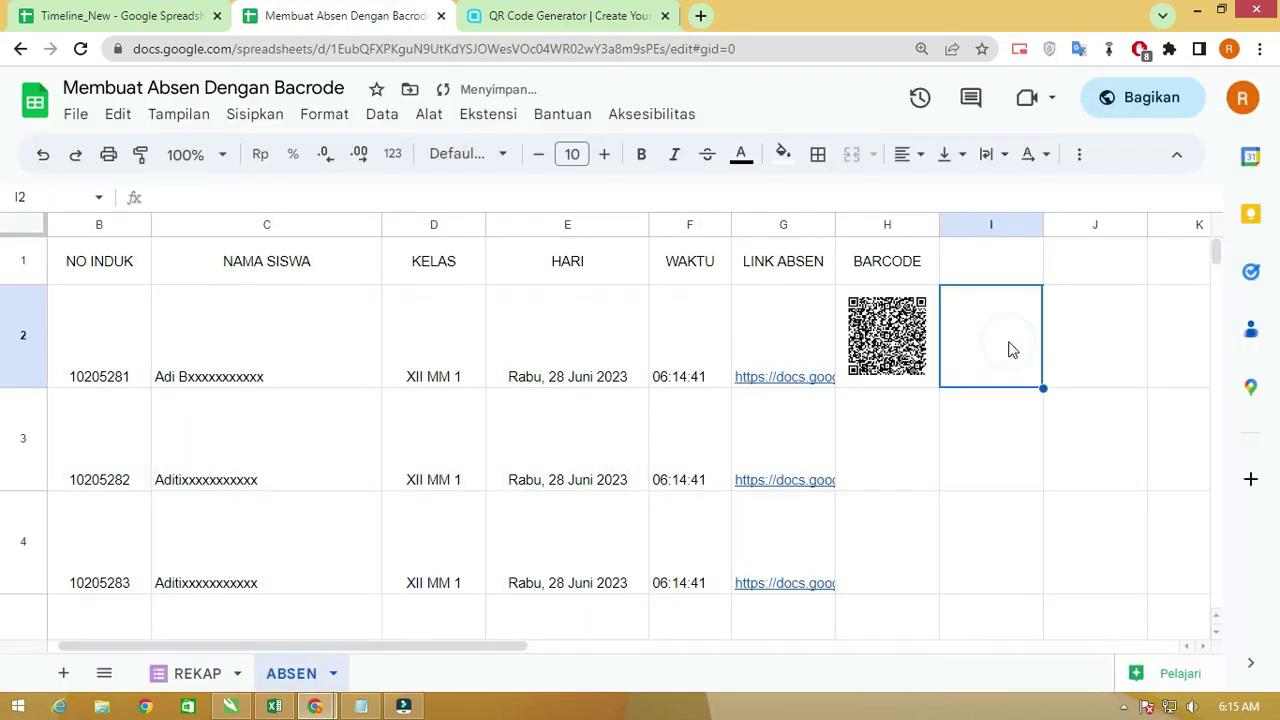
left_click(905, 313)
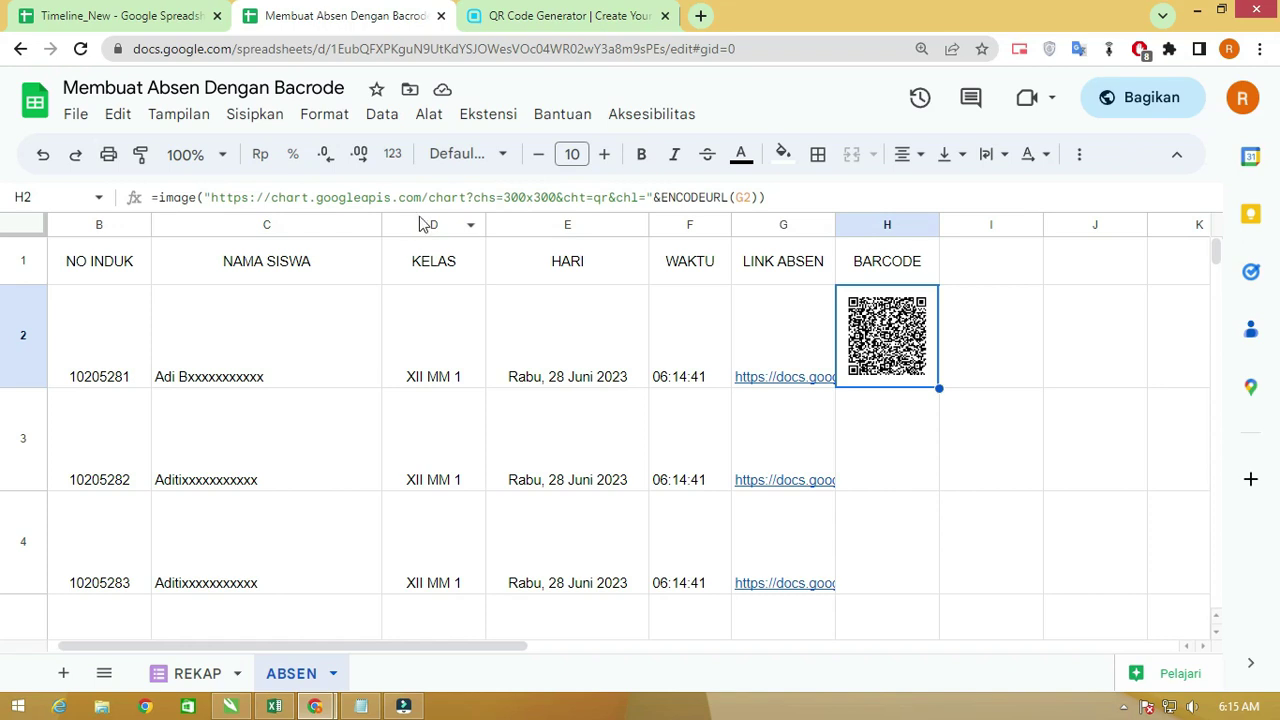
- Search the web for 'tes barcode' in a new Chrome tab
left_click(700, 16)
left_click(658, 55)
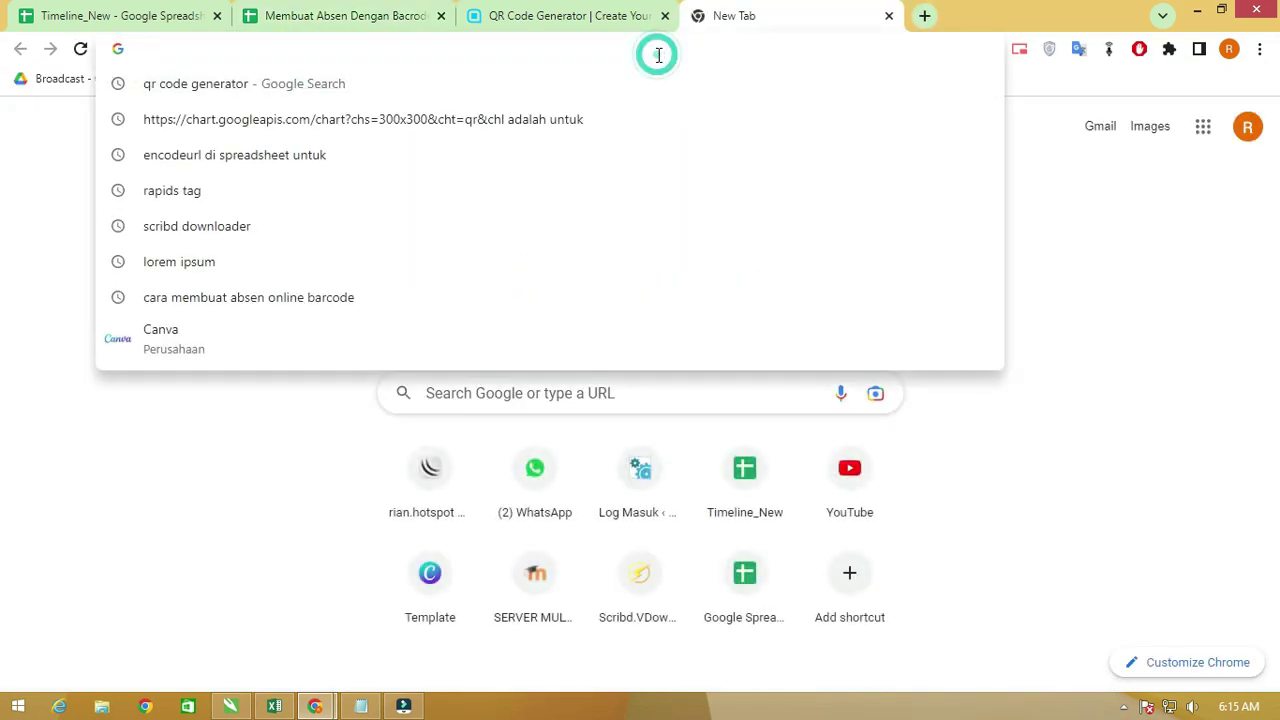
type("tes")
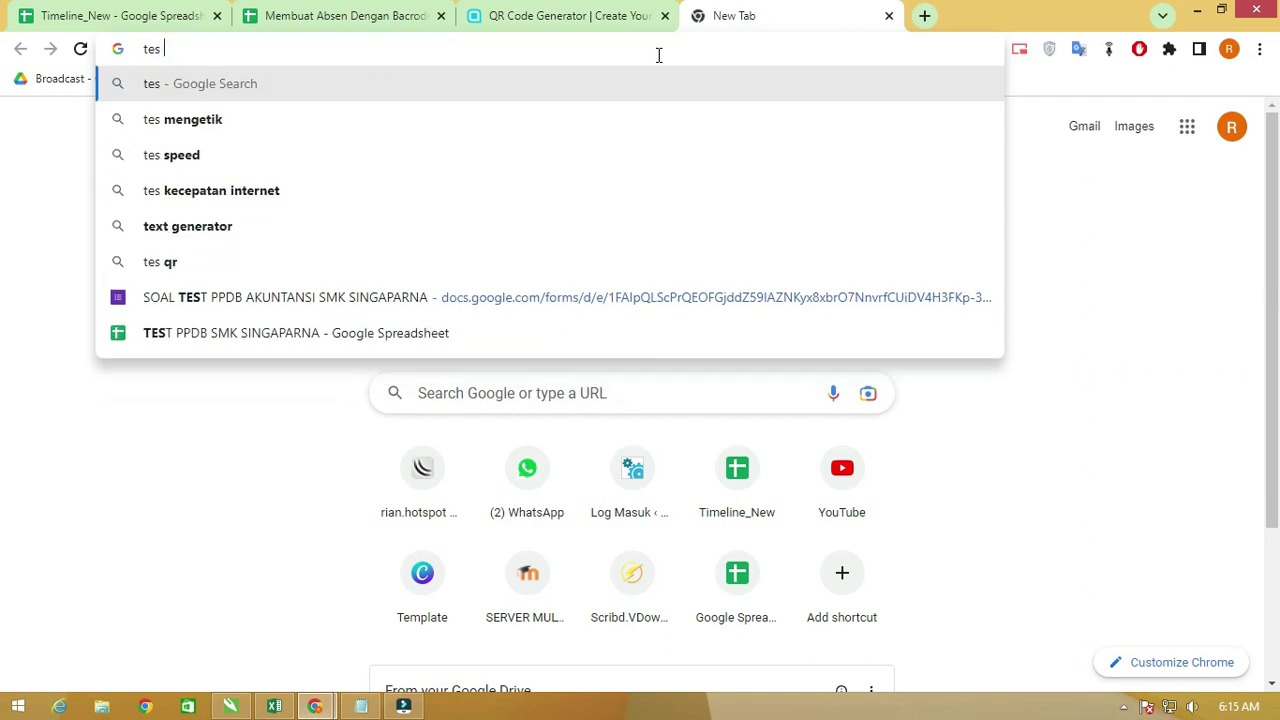
type(" bac")
key("BackSpace")
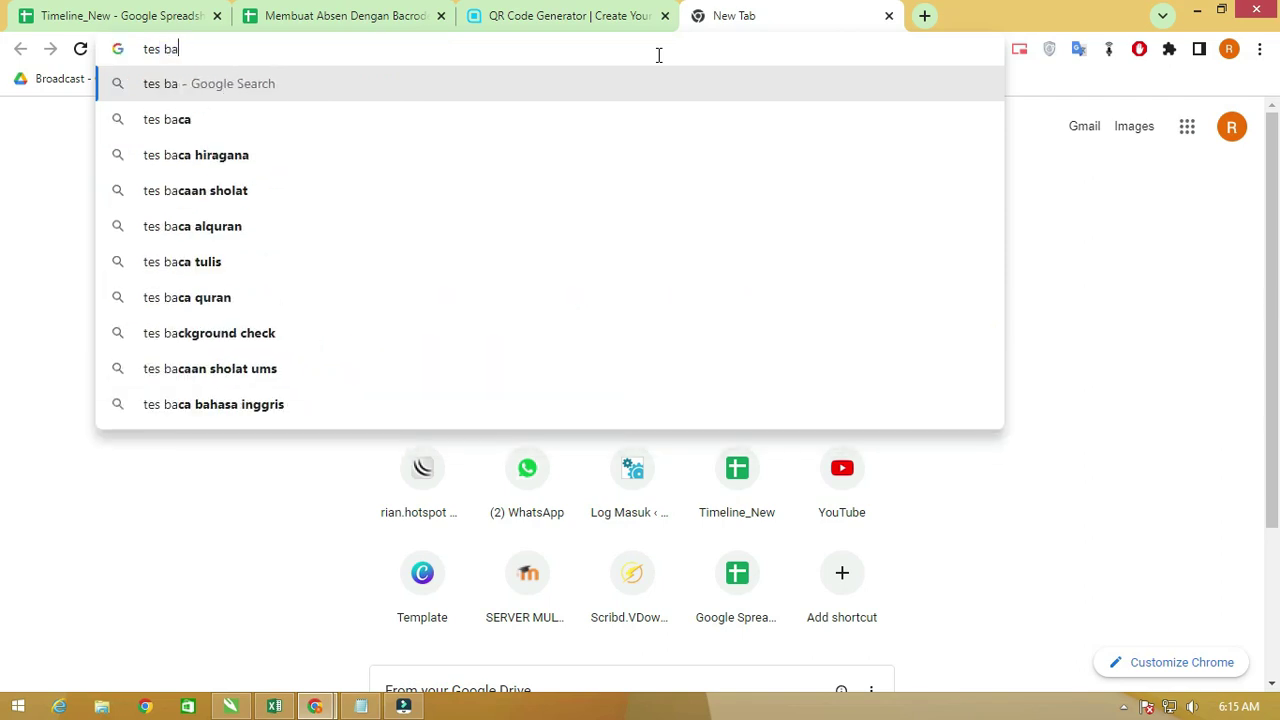
type("rcode")
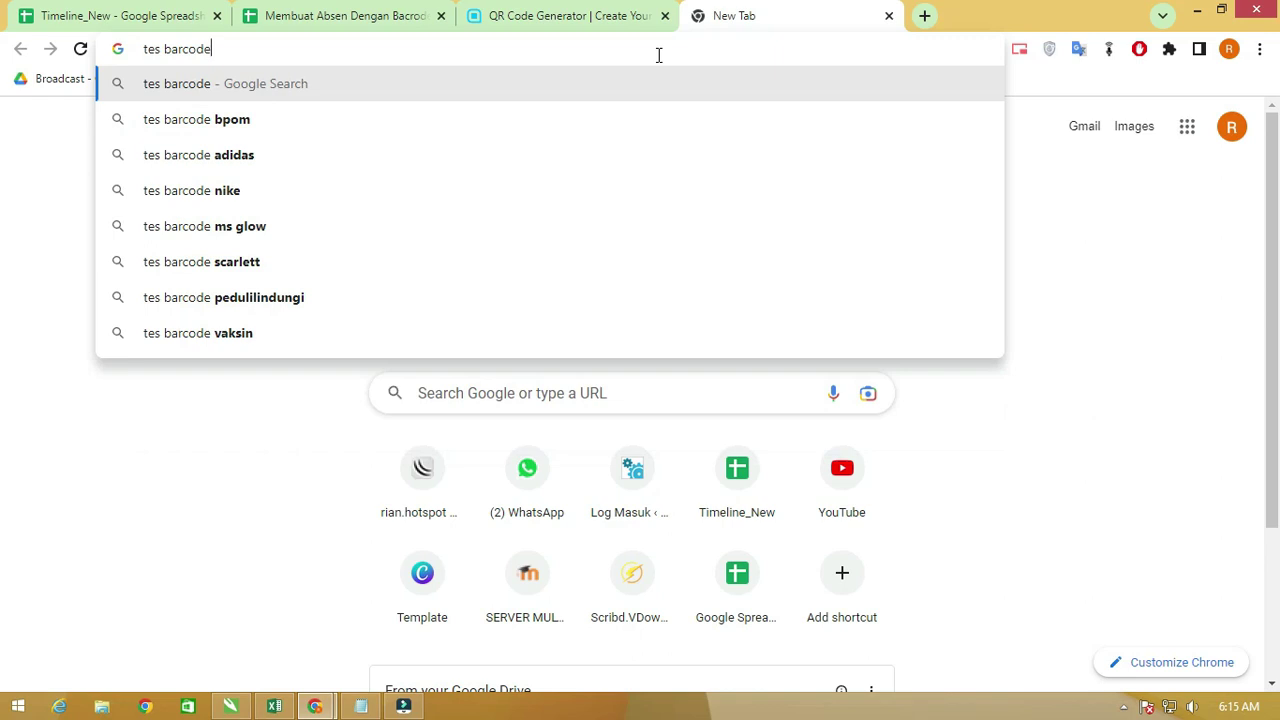
key("Return")
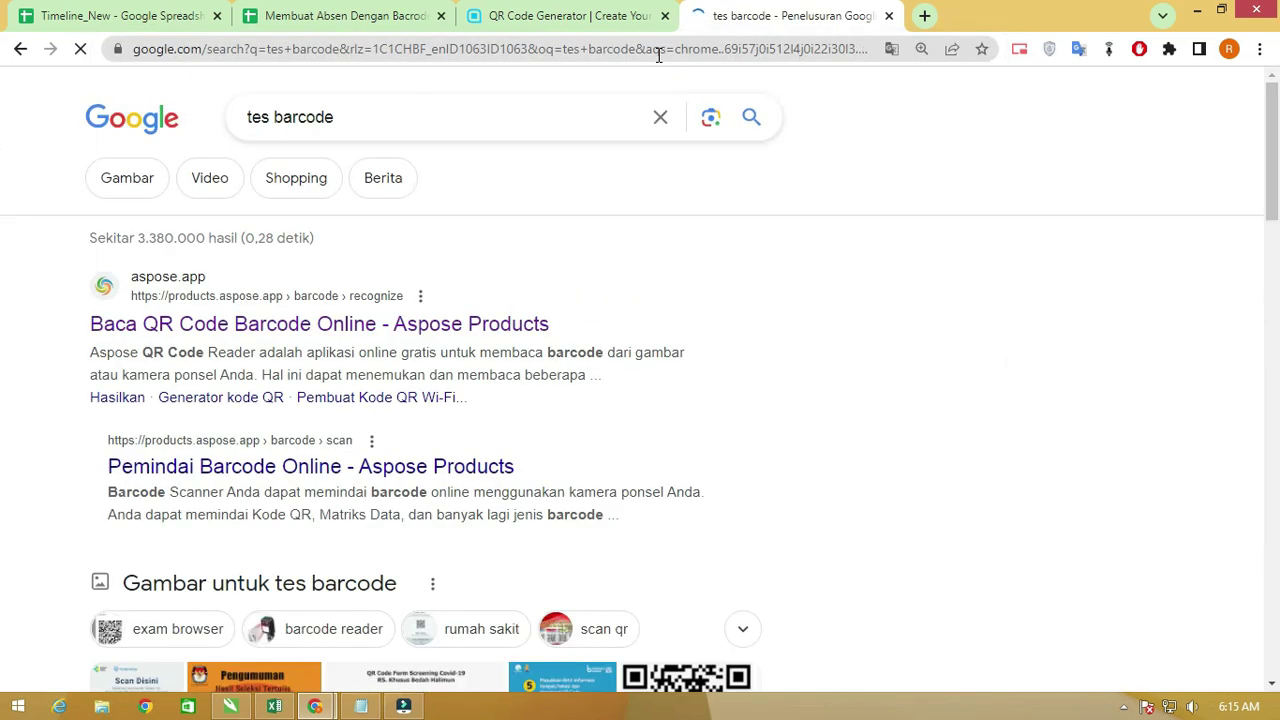
- Open the Aspose QR reader result in a new tab and close the QR Code Generator tab
right_click(325, 337)
left_click(361, 343)
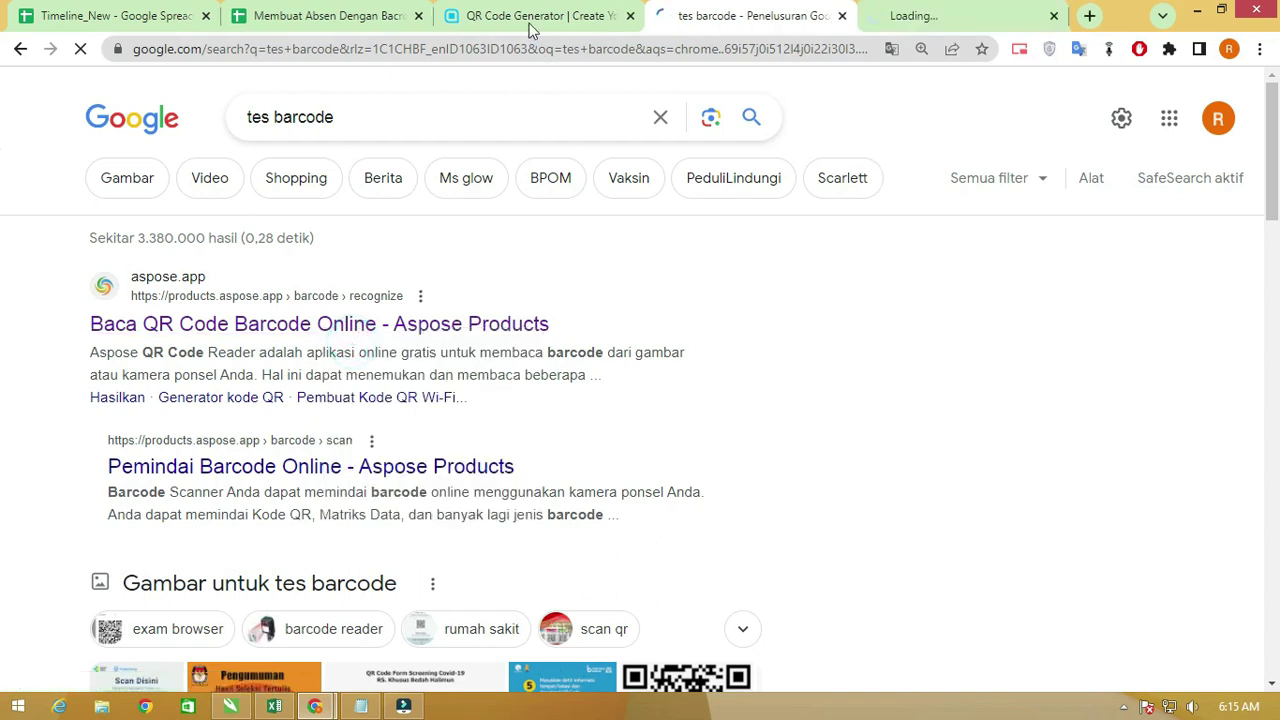
left_click(527, 12)
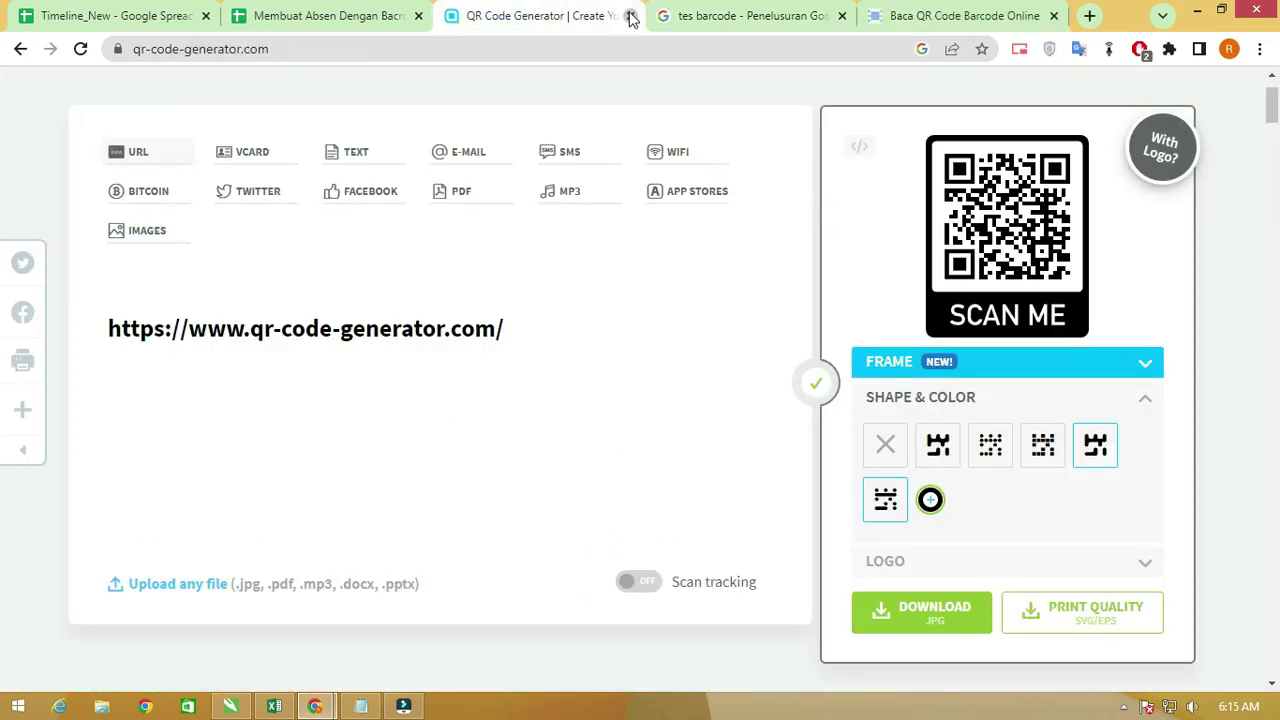
left_click(630, 15)
left_click(328, 15)
left_click(1016, 323)
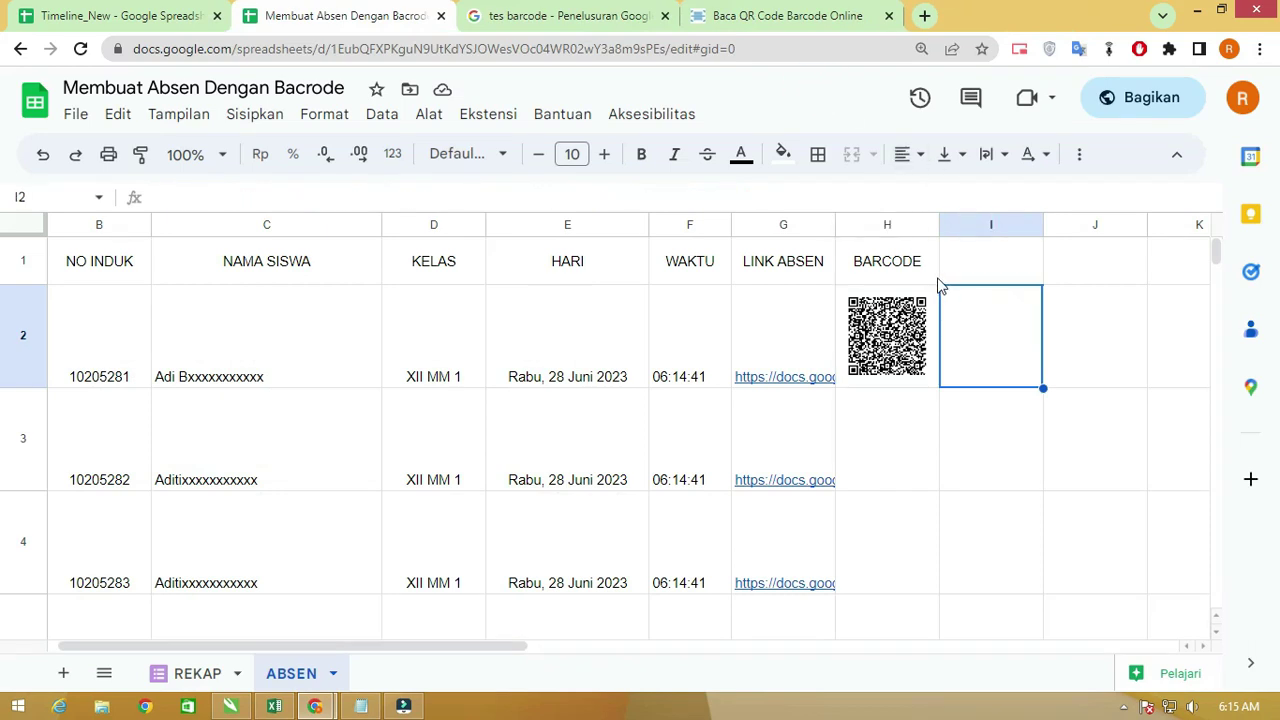
- Download the current ABSEN sheet as an A4 portrait PDF
left_click(76, 114)
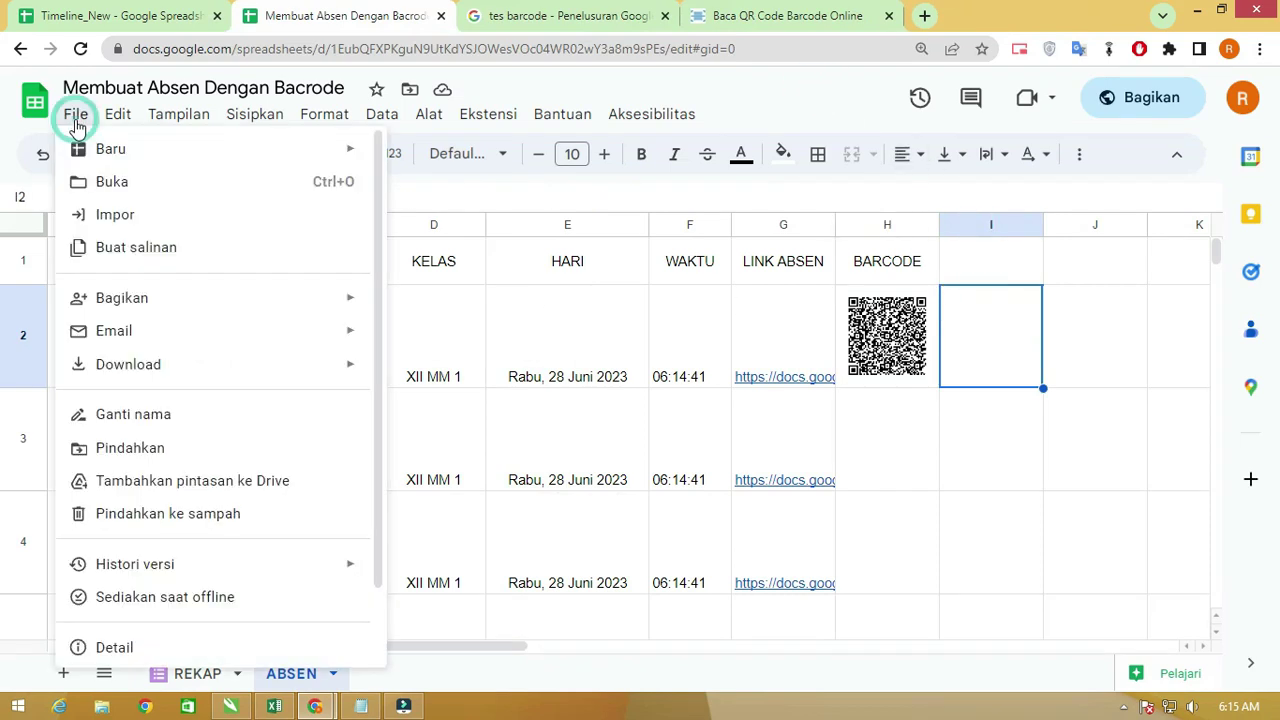
mouse_move(210, 337)
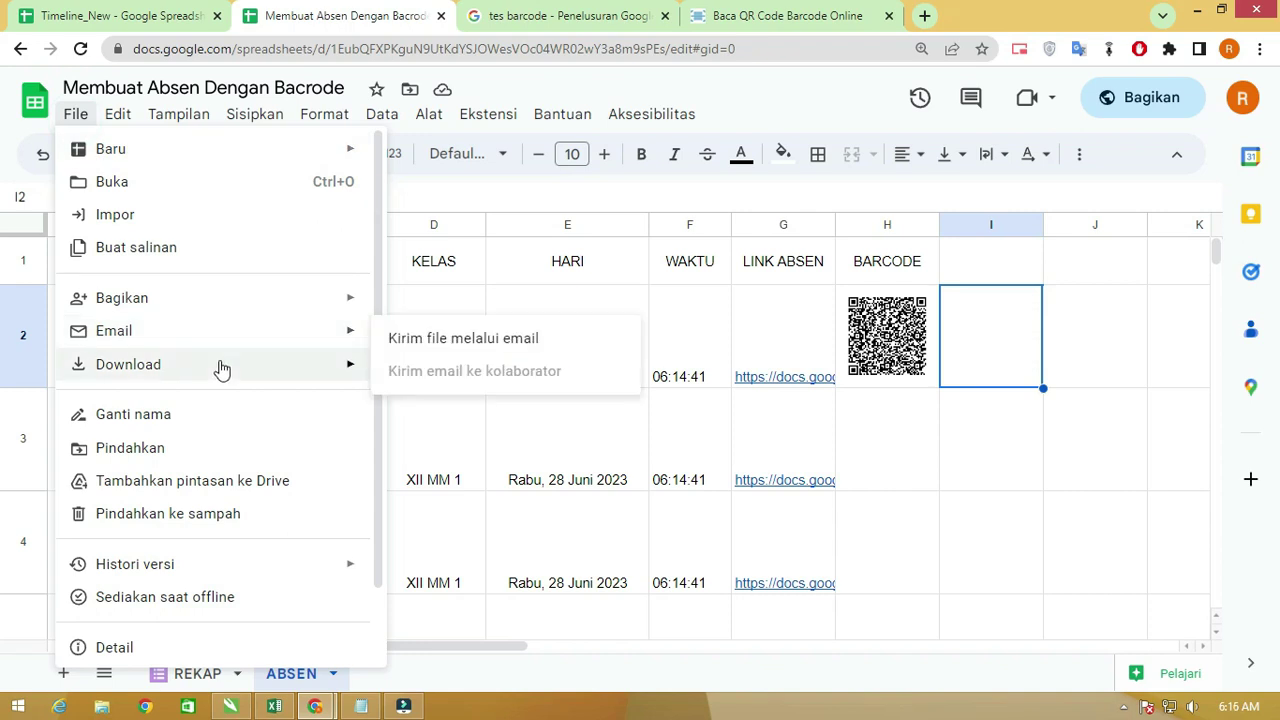
left_click(218, 365)
left_click(436, 440)
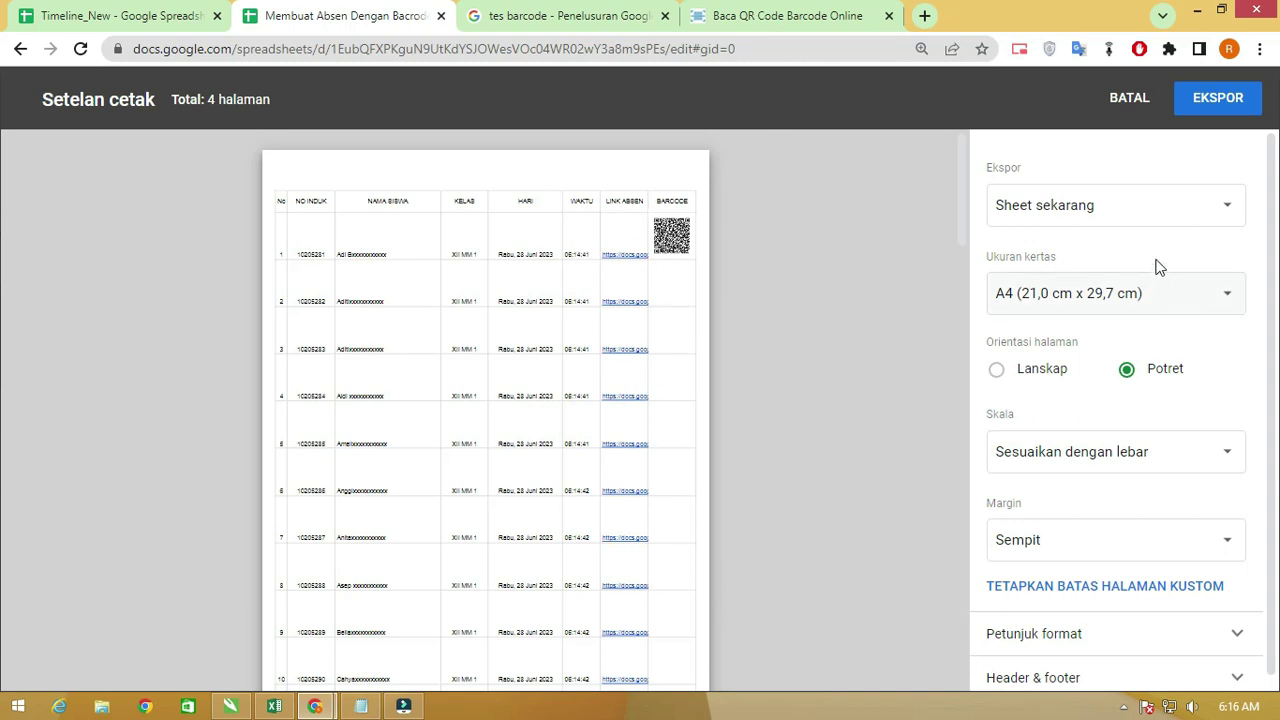
left_click(1212, 108)
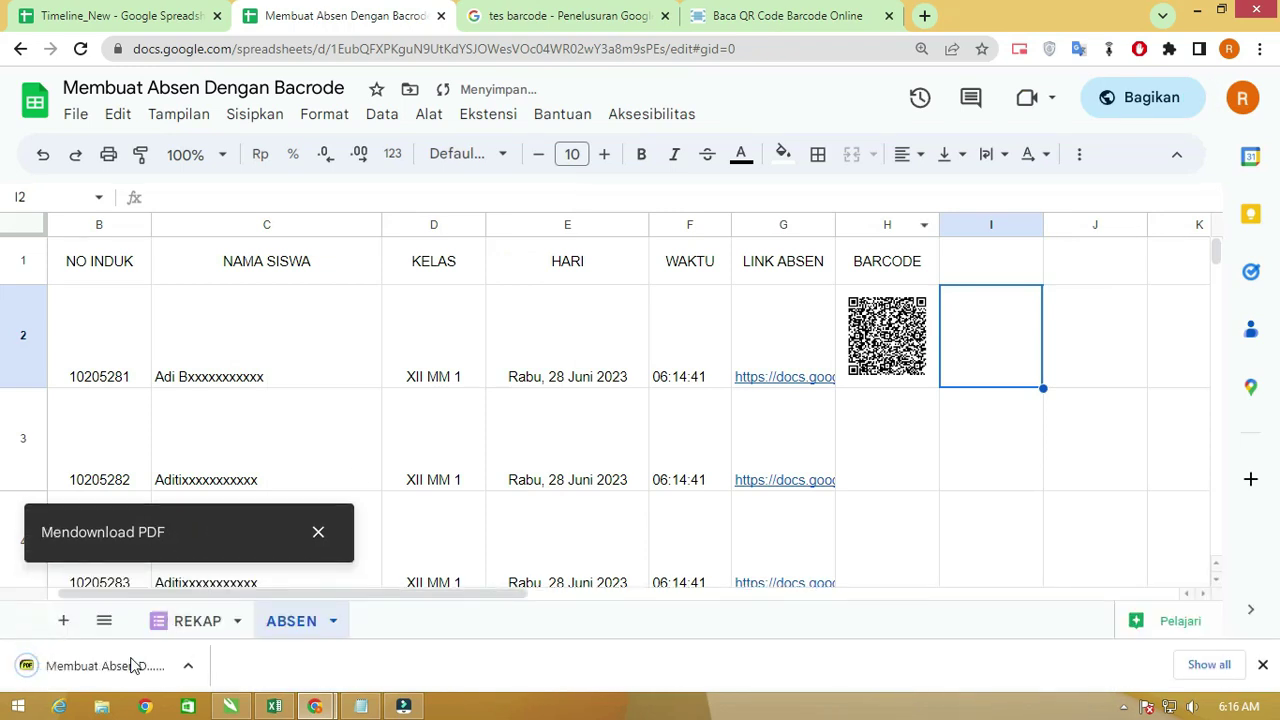
- Open the downloaded PDF, zoom in on the first BARCODE QR code, then bring up Start
left_click(137, 667)
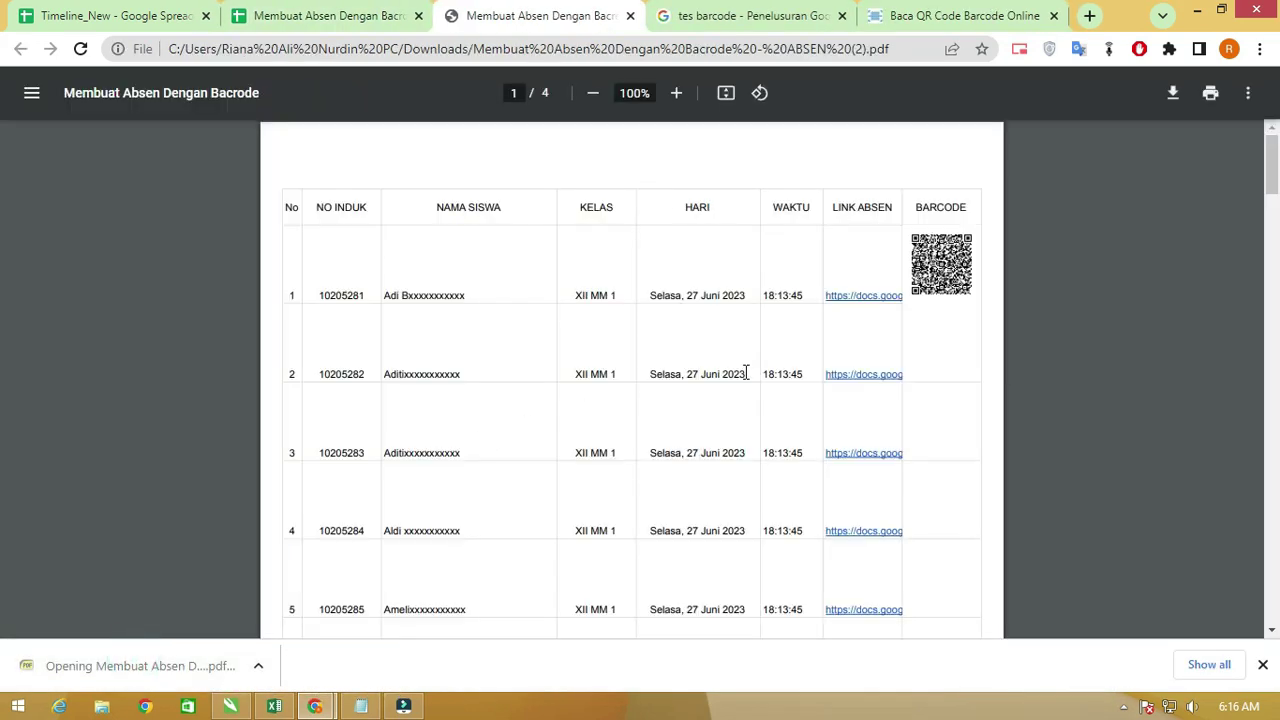
scroll(863, 360, "up", 9, "ctrl")
scroll(798, 318, "down", 5, "ctrl")
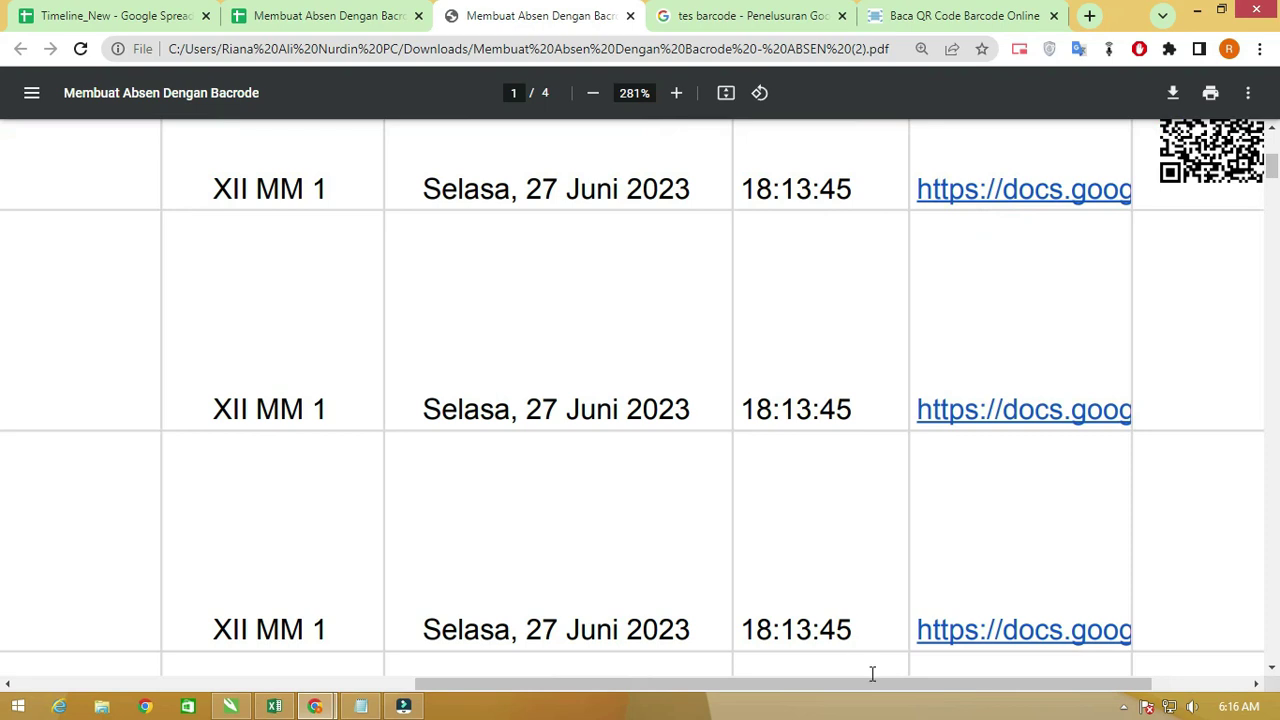
left_click_drag(871, 674, 981, 675)
scroll(1104, 321, "up", 4)
scroll(1114, 360, "up", 3, "ctrl")
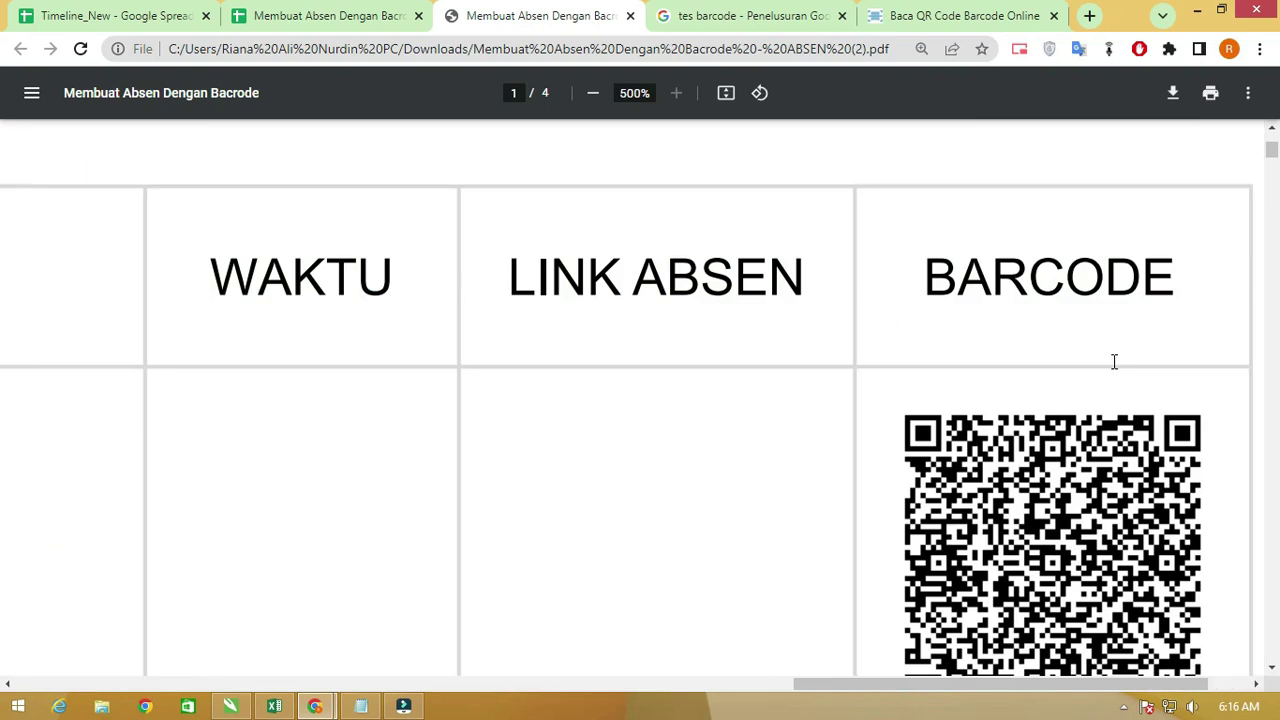
scroll(1116, 366, "down", 1)
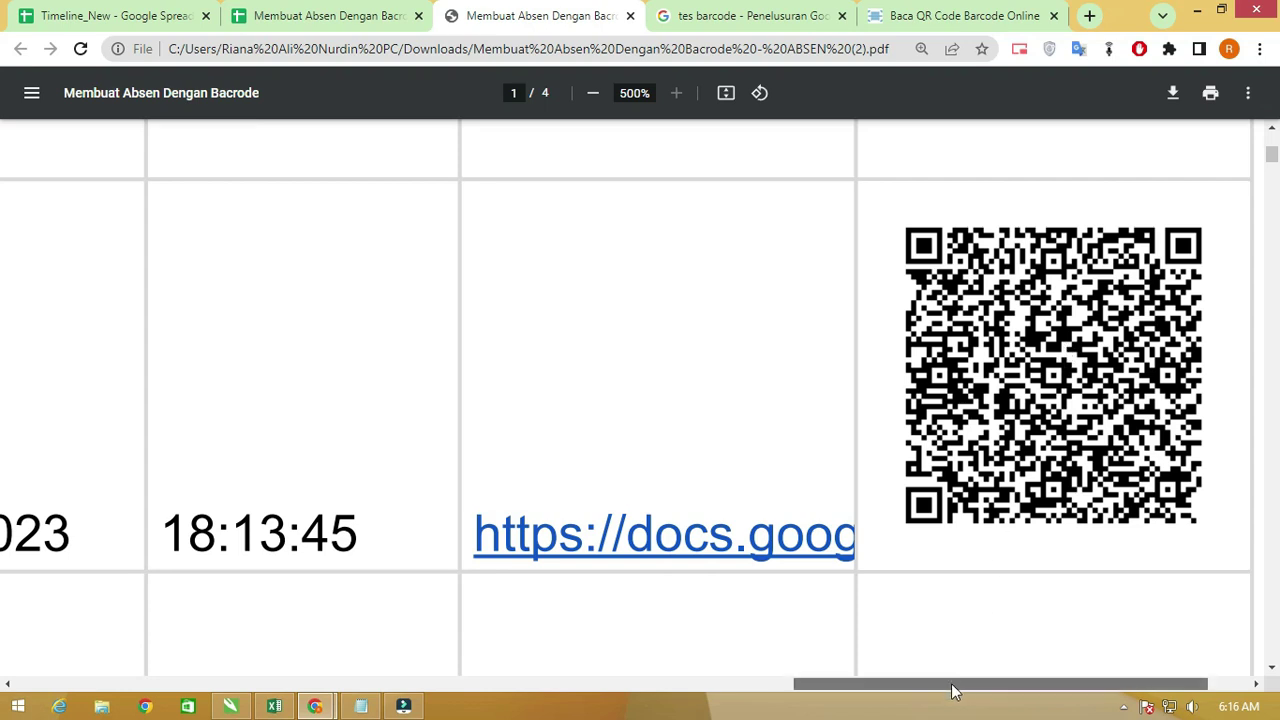
left_click_drag(952, 683, 992, 683)
key("super")
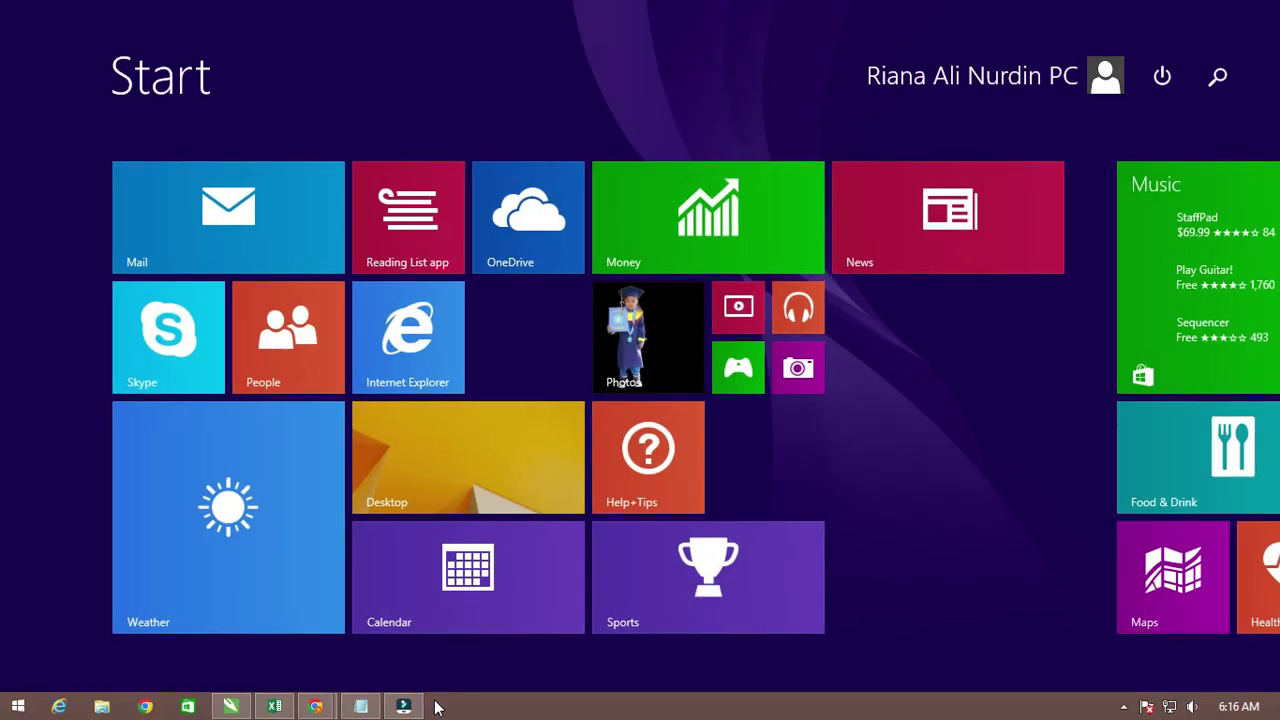
- Launch Snipping Tool via 'snip' and capture the area around the PDF's QR code
type("snipping Tool")
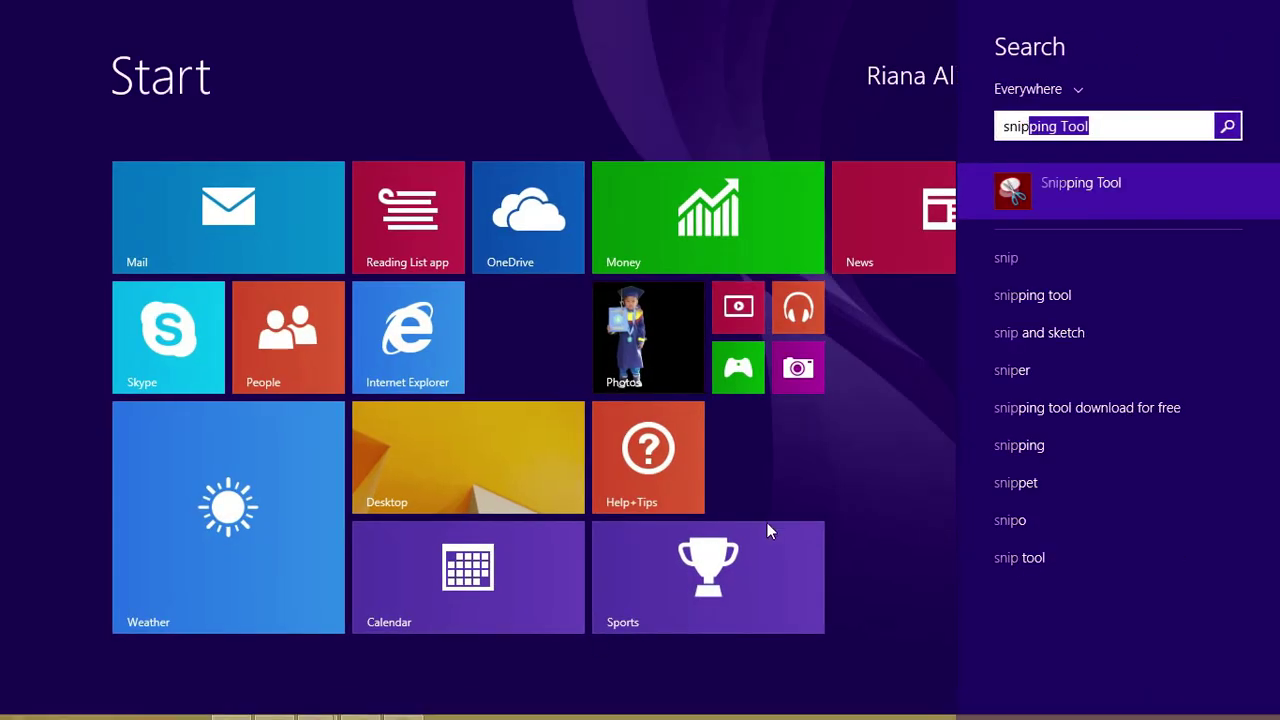
left_click(1079, 197)
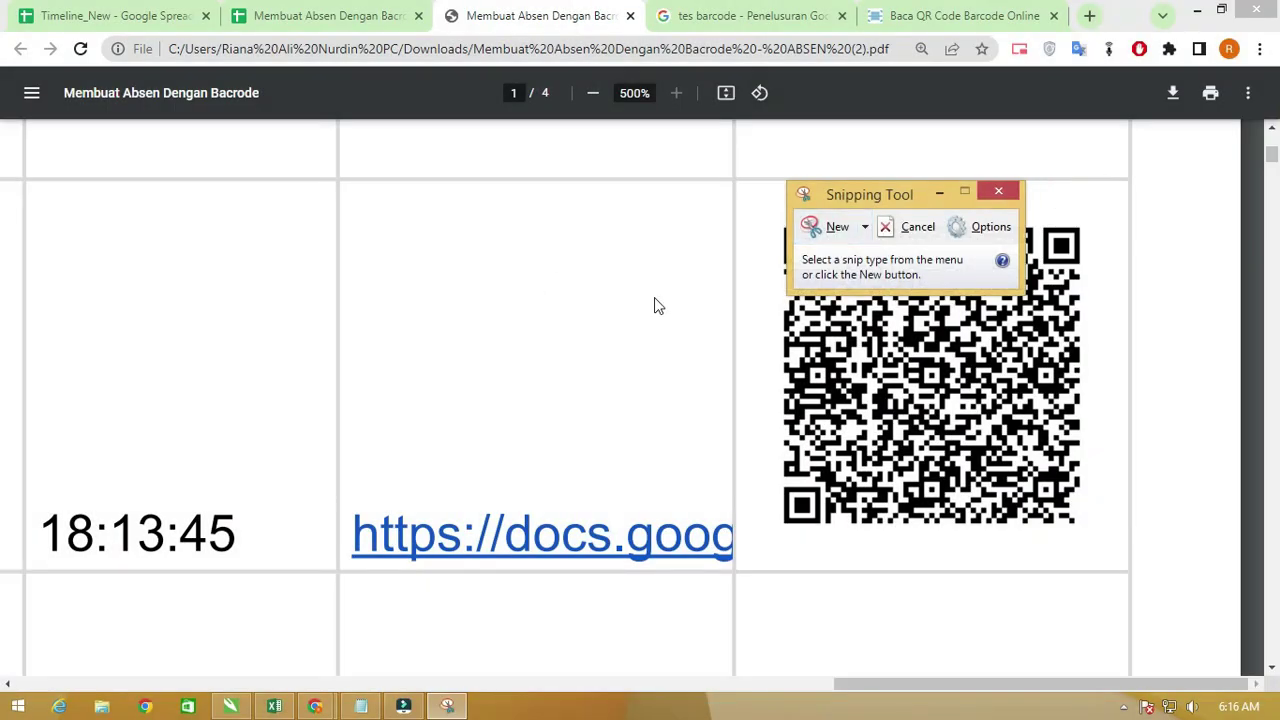
left_click(822, 226)
left_click_drag(779, 222, 1089, 533)
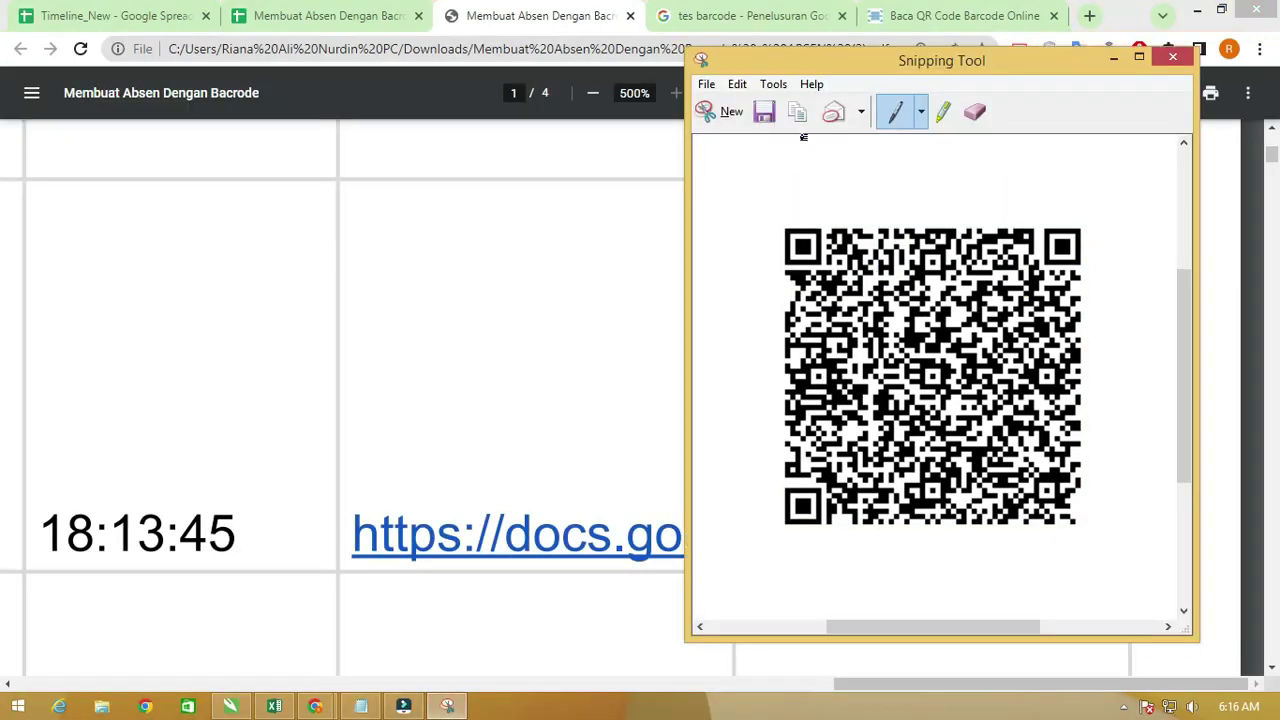
- Save the capture as 'test barcode' in Pictures
left_click(764, 112)
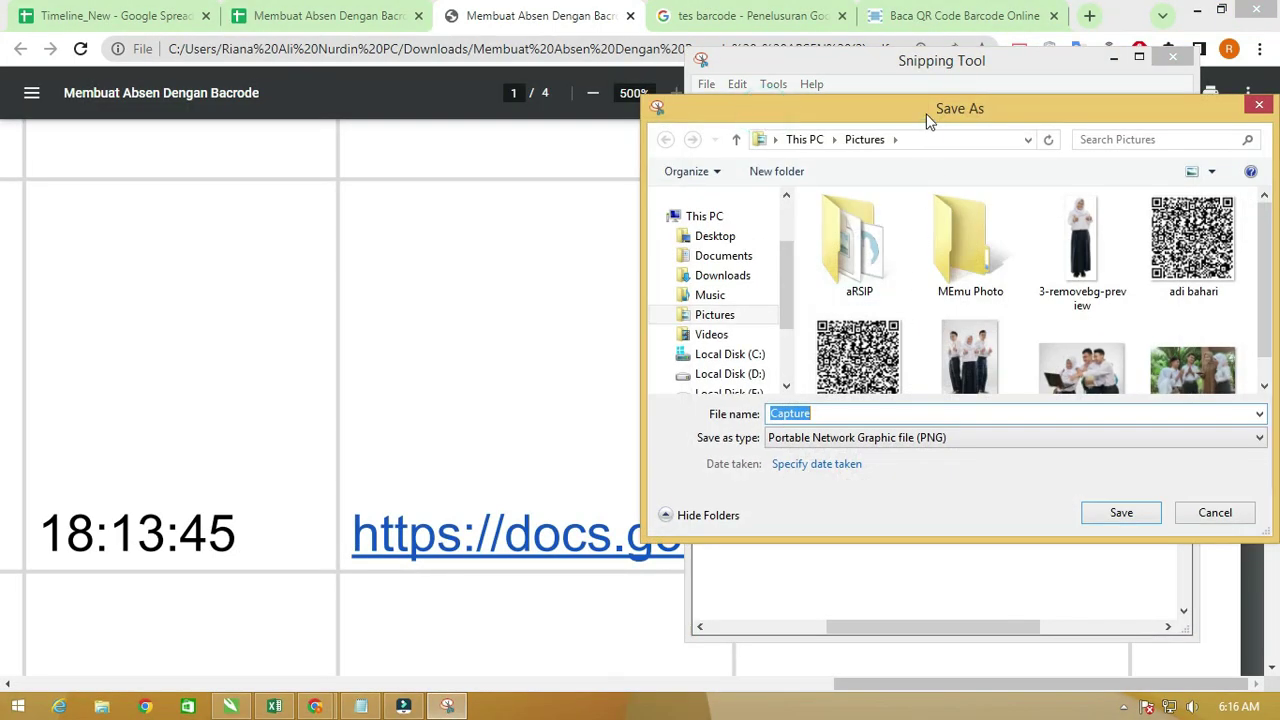
left_click_drag(926, 118, 671, 117)
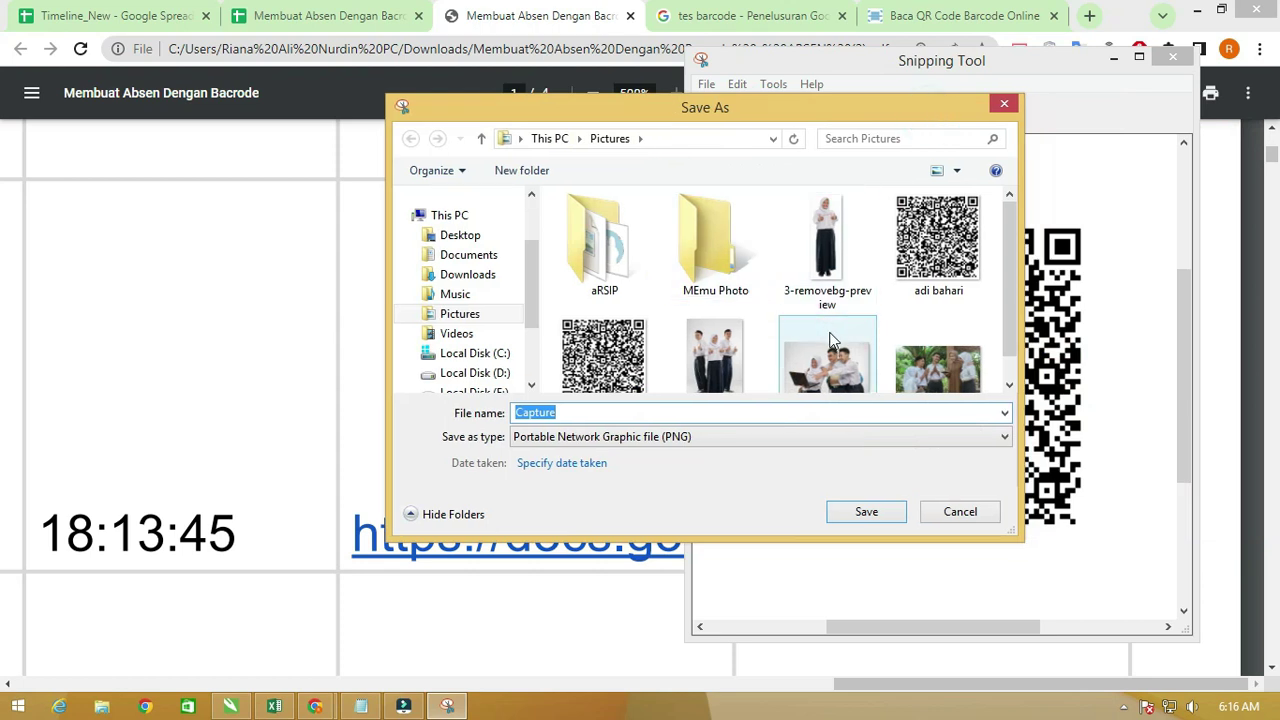
type("test b")
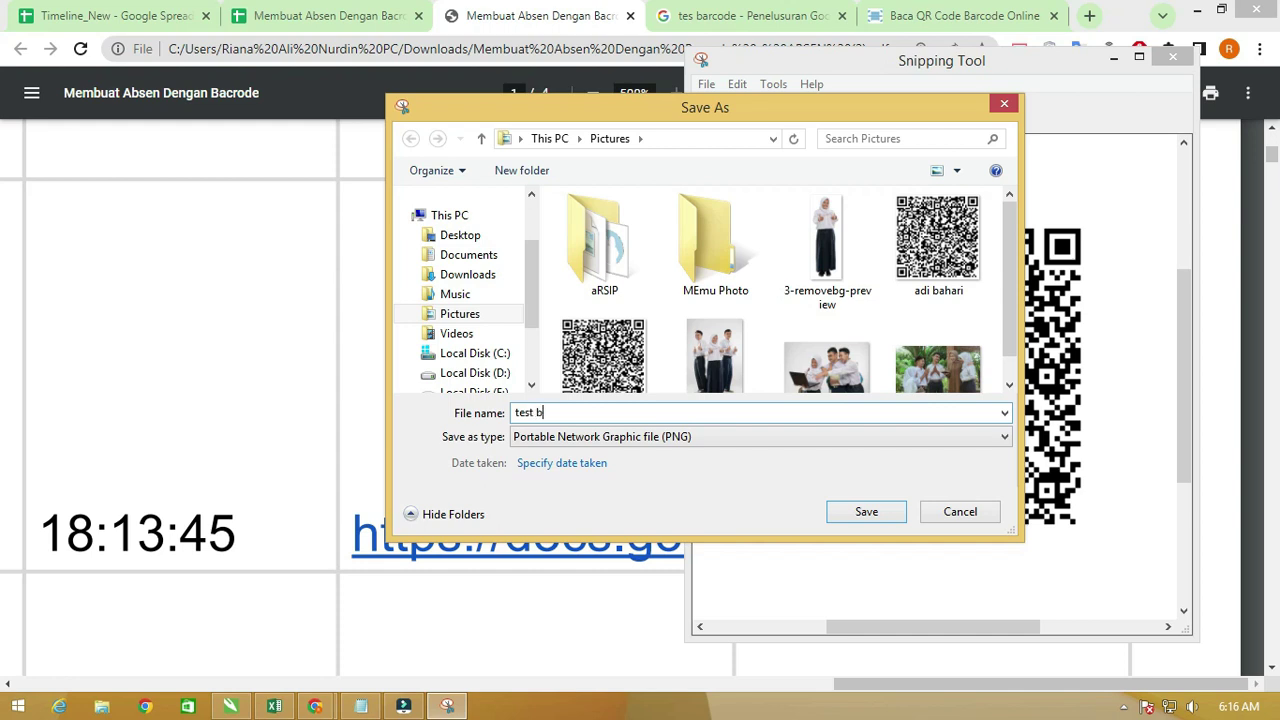
type("de")
key("Return")
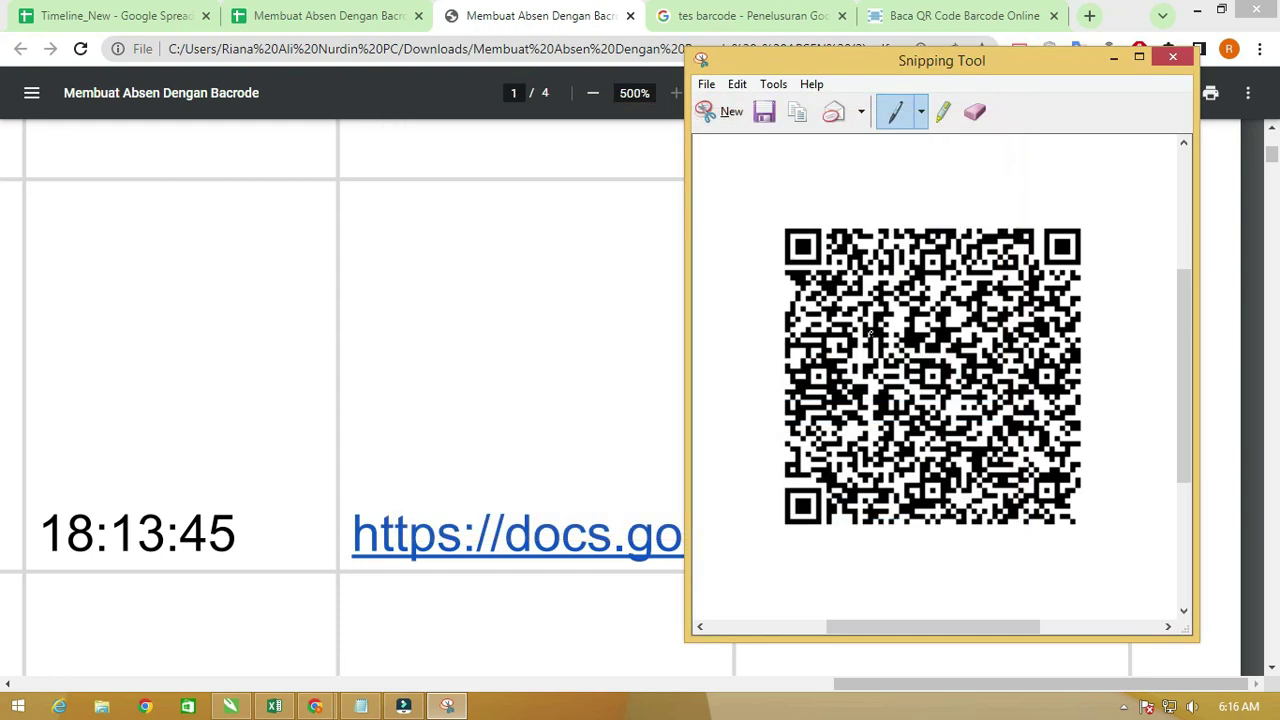
left_click(1113, 57)
- Upload the 'test barcode' image from Pictures to the Aspose QR reader for decoding
left_click(963, 14)
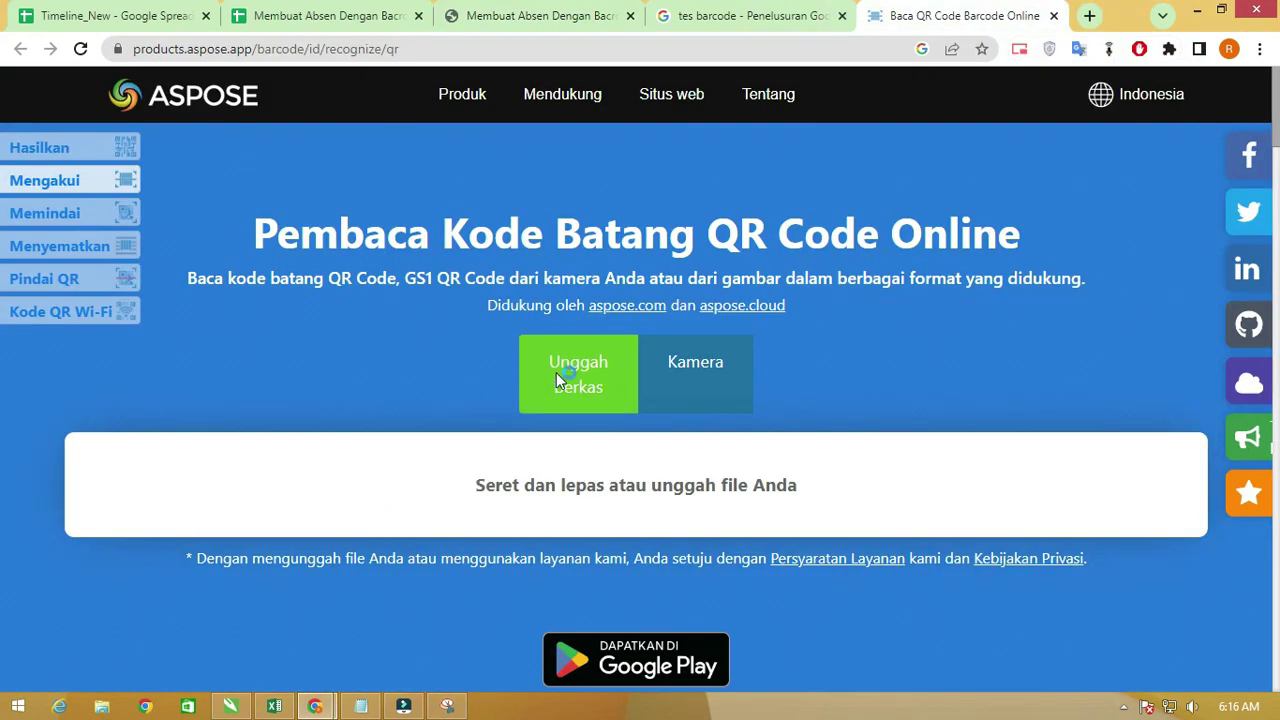
left_click(556, 372)
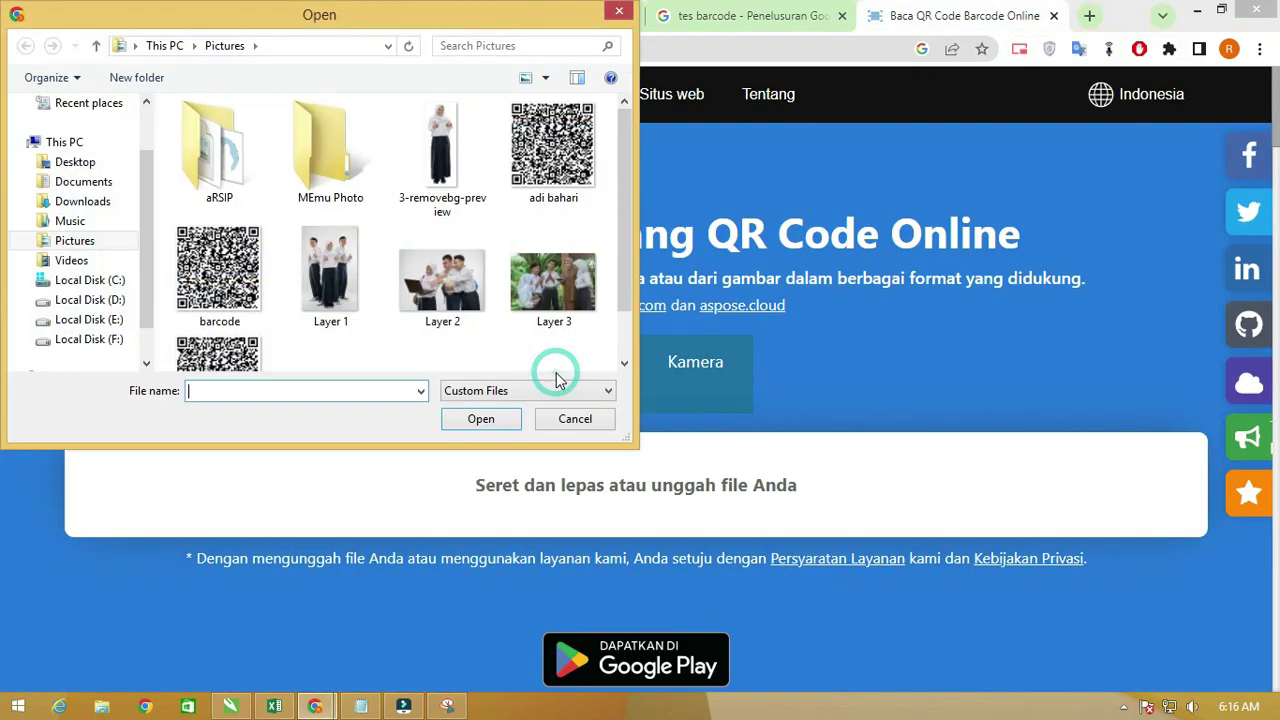
left_click(237, 308)
scroll(240, 315, "down", 2)
left_click(262, 335)
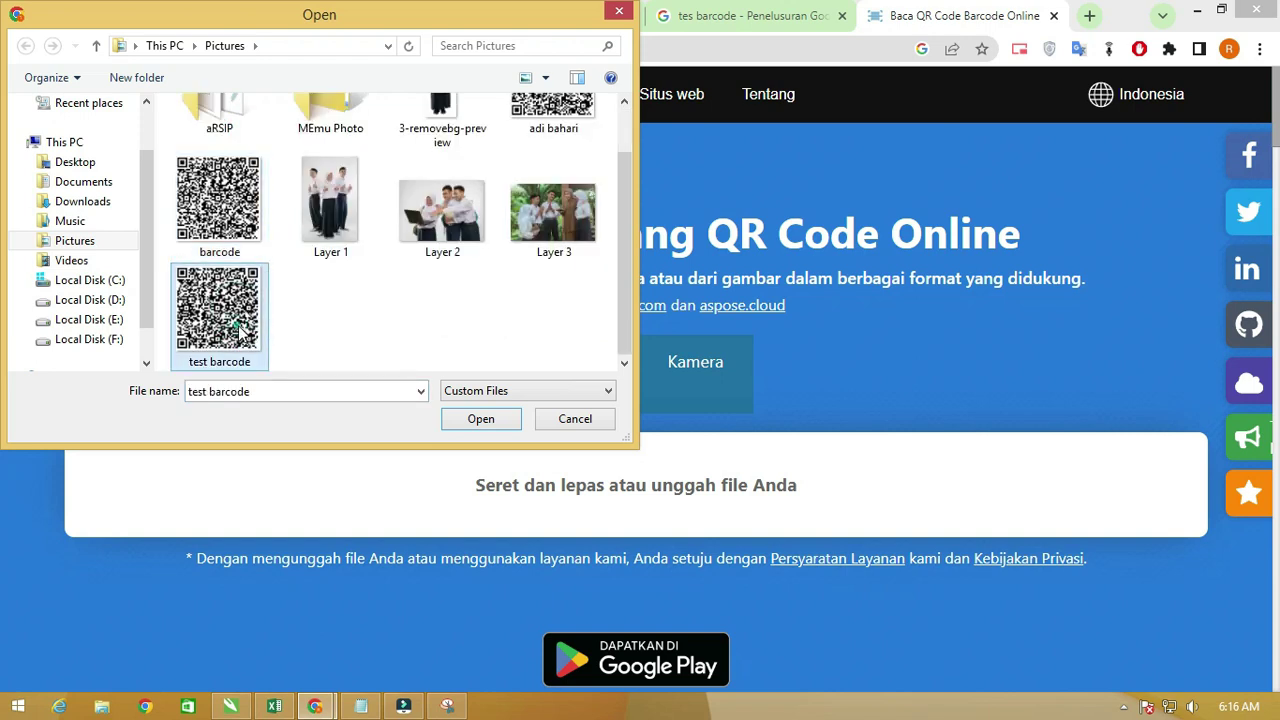
left_click(443, 419)
left_click(449, 419)
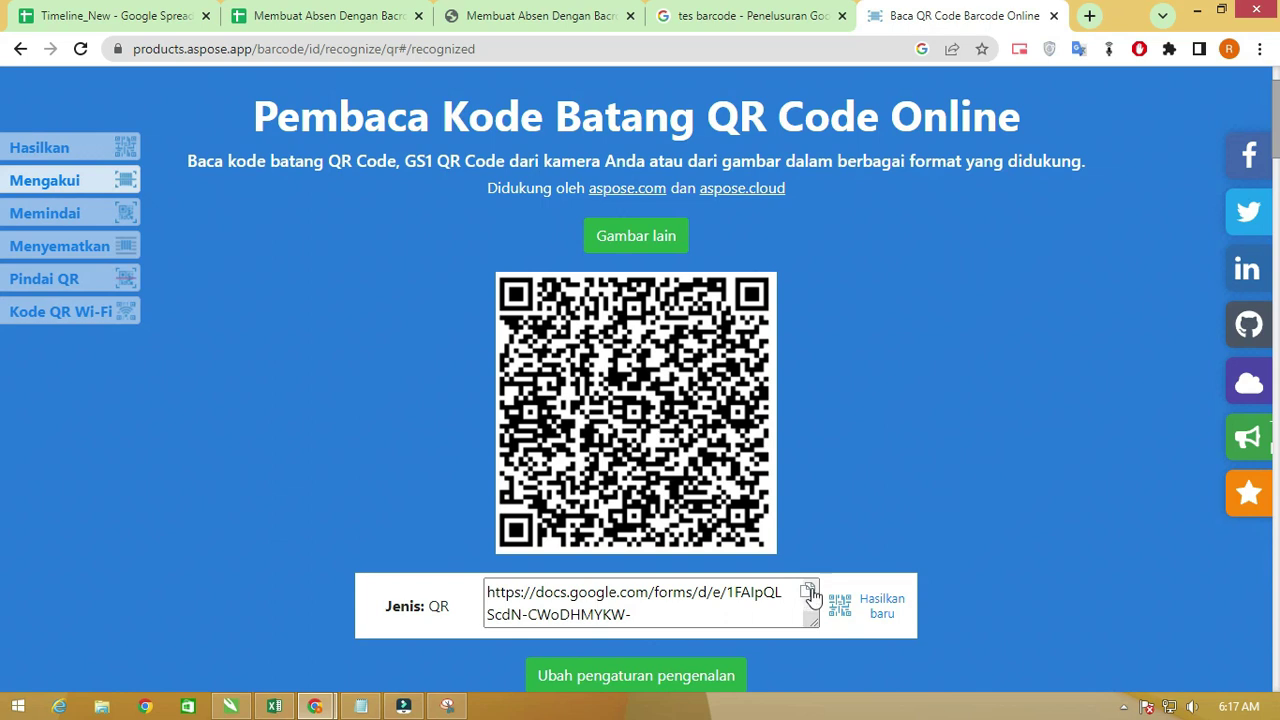
- Copy the decoded Google Forms link and load it in a new tab
left_click(808, 592)
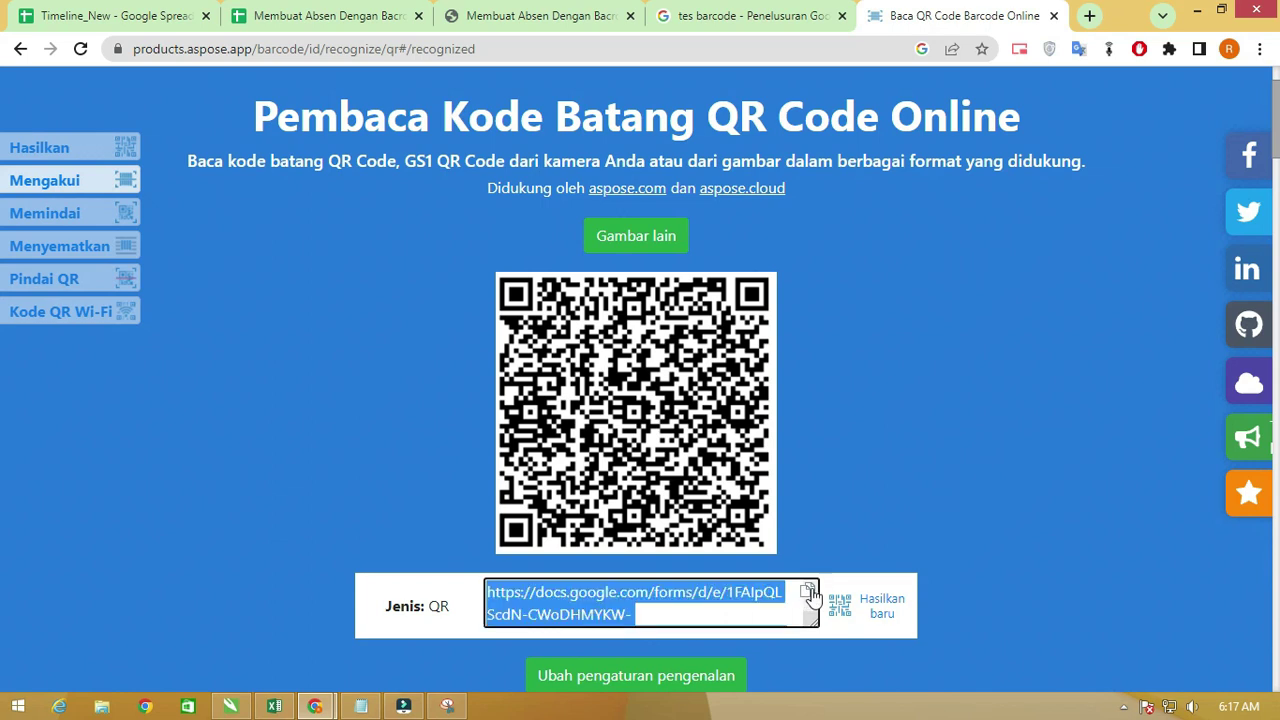
left_click(1089, 16)
left_click(766, 51)
right_click(766, 51)
left_click(836, 152)
key("ctrl+v")
key("Return")
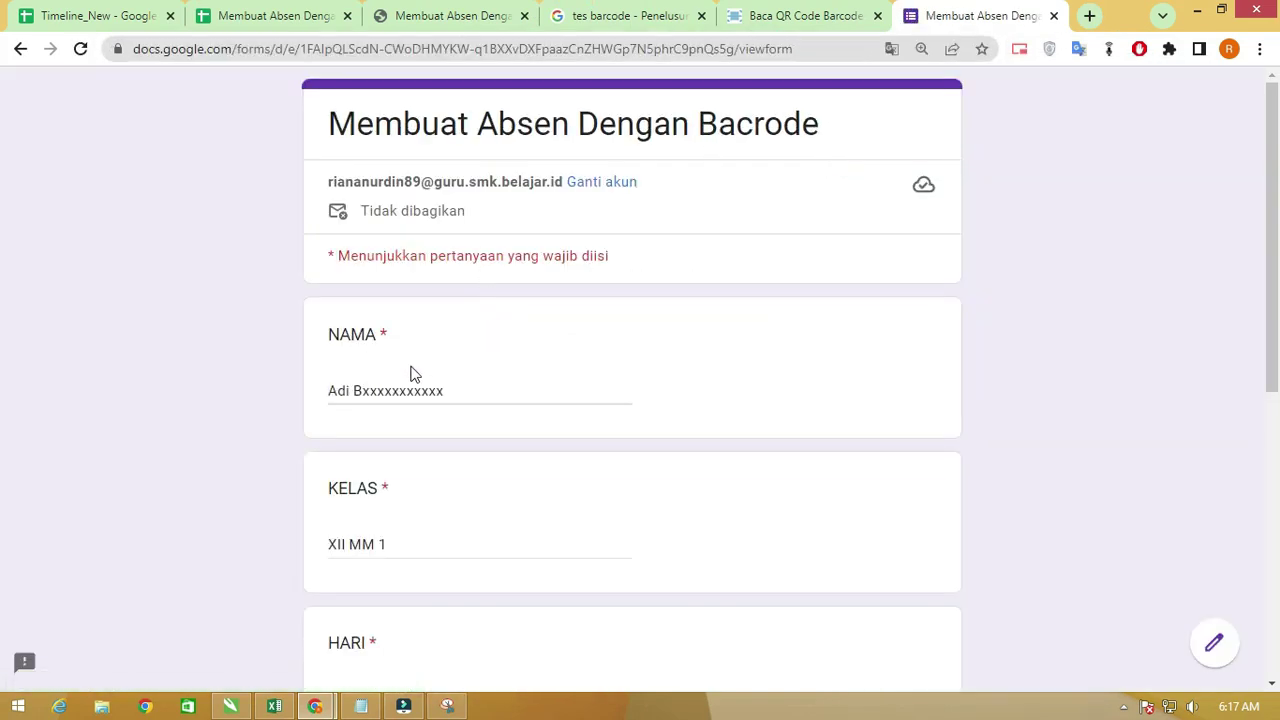
- Check the prefilled NAMA, KELAS, HARI, WAKTU and ABSENSI fields, then go back to the ABSEN sheet
scroll(408, 348, "down", 2)
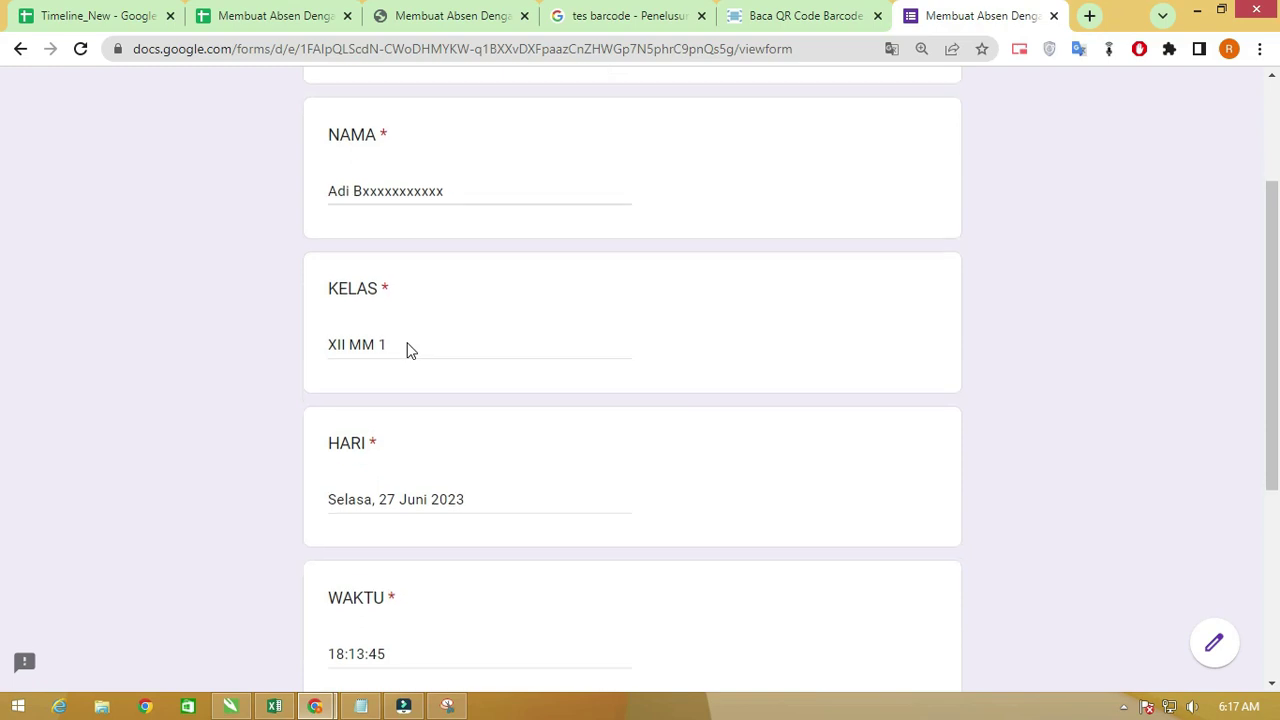
scroll(405, 380, "down", 1)
scroll(429, 423, "down", 2)
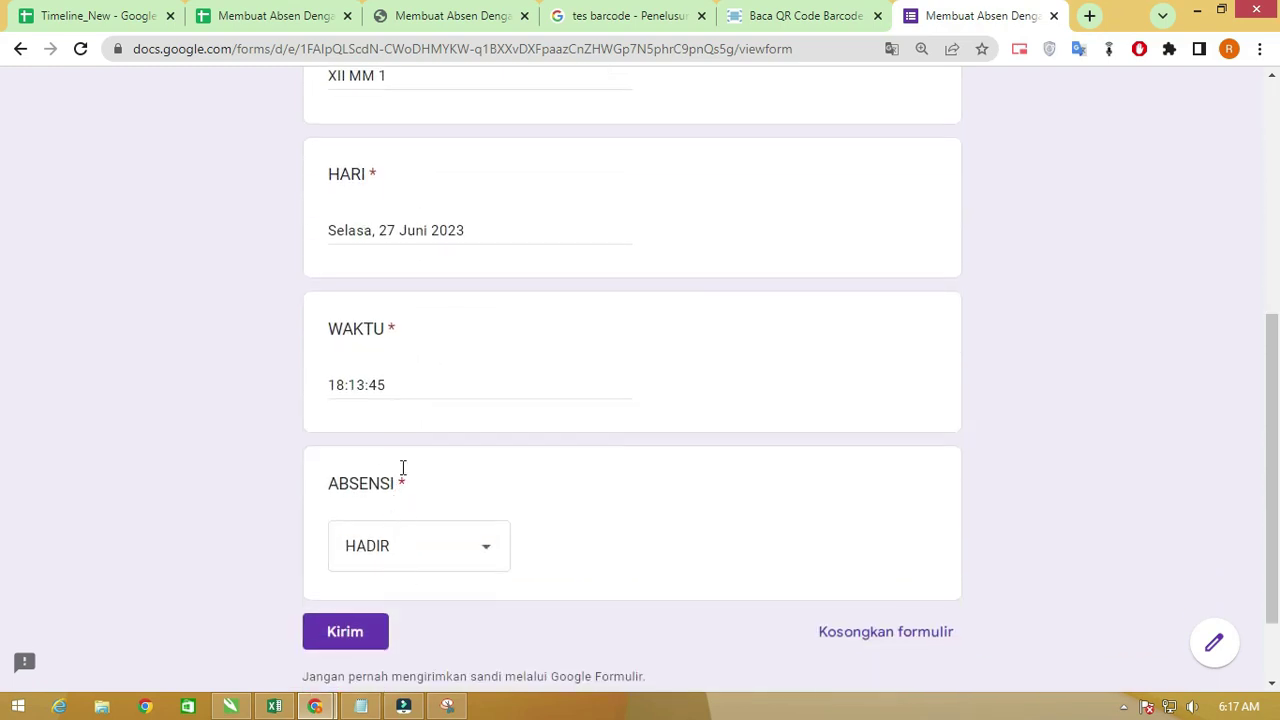
left_click(262, 12)
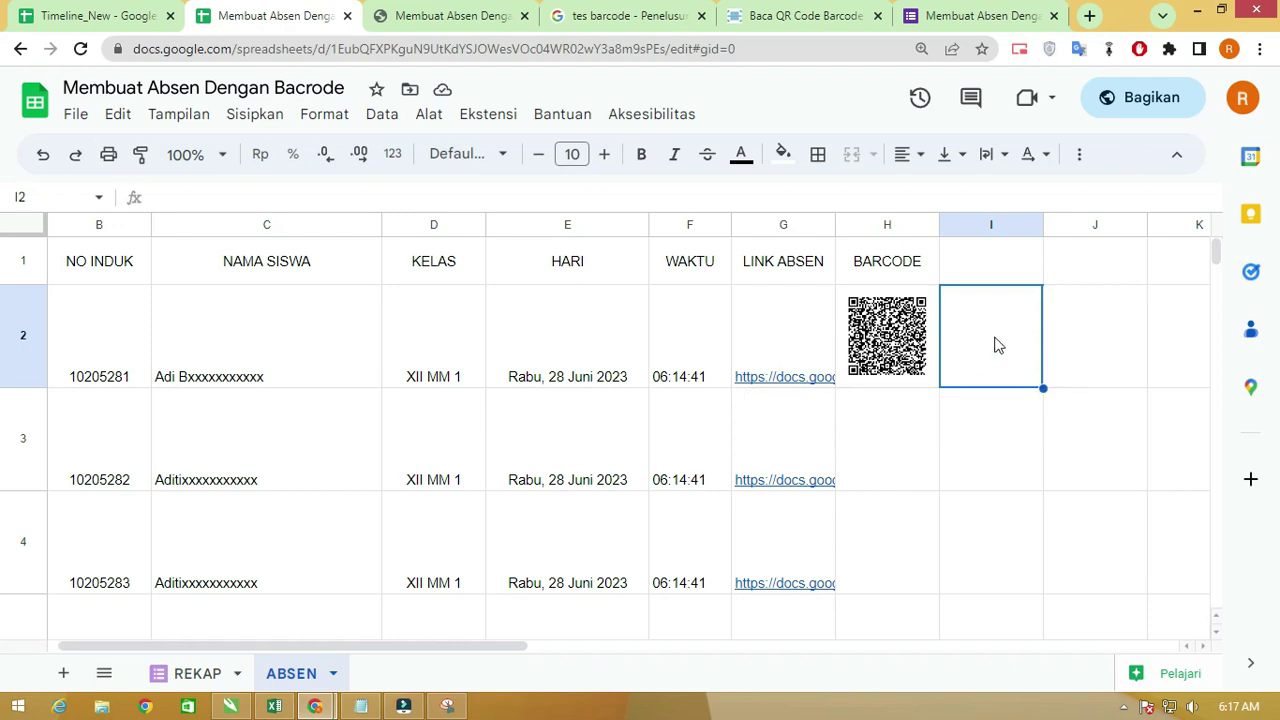
left_click(1099, 337)
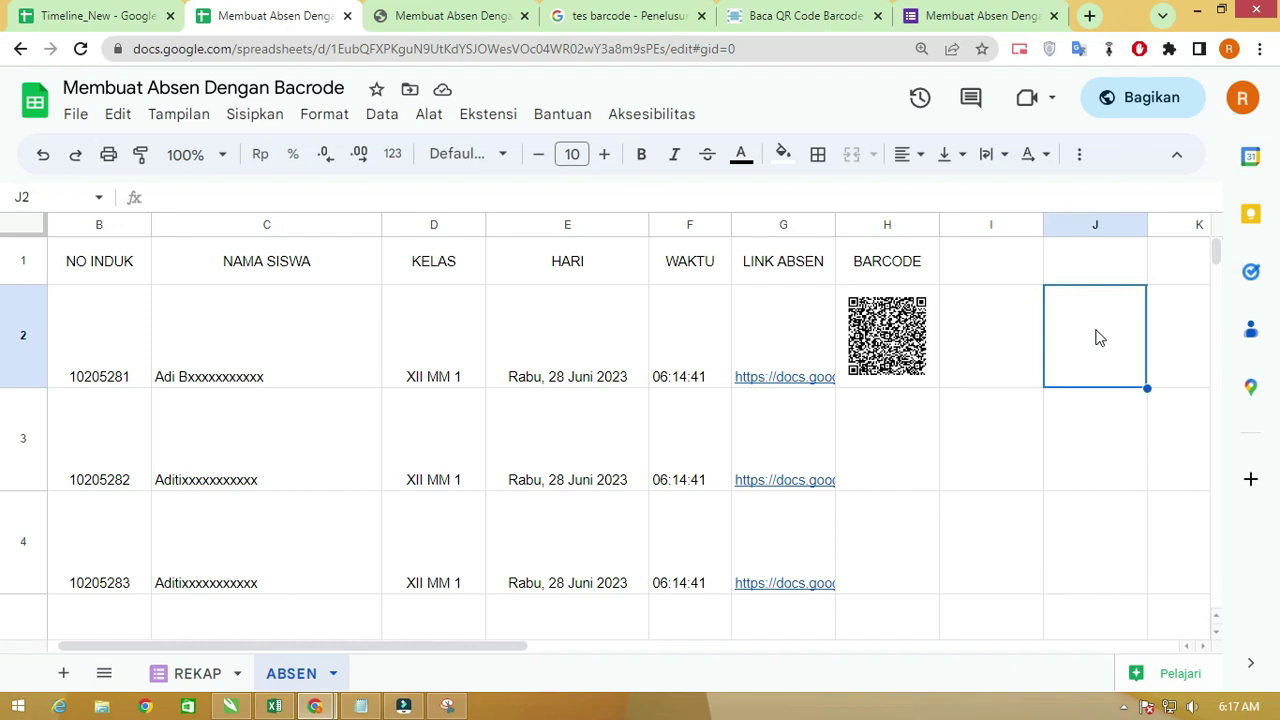
left_click(876, 315)
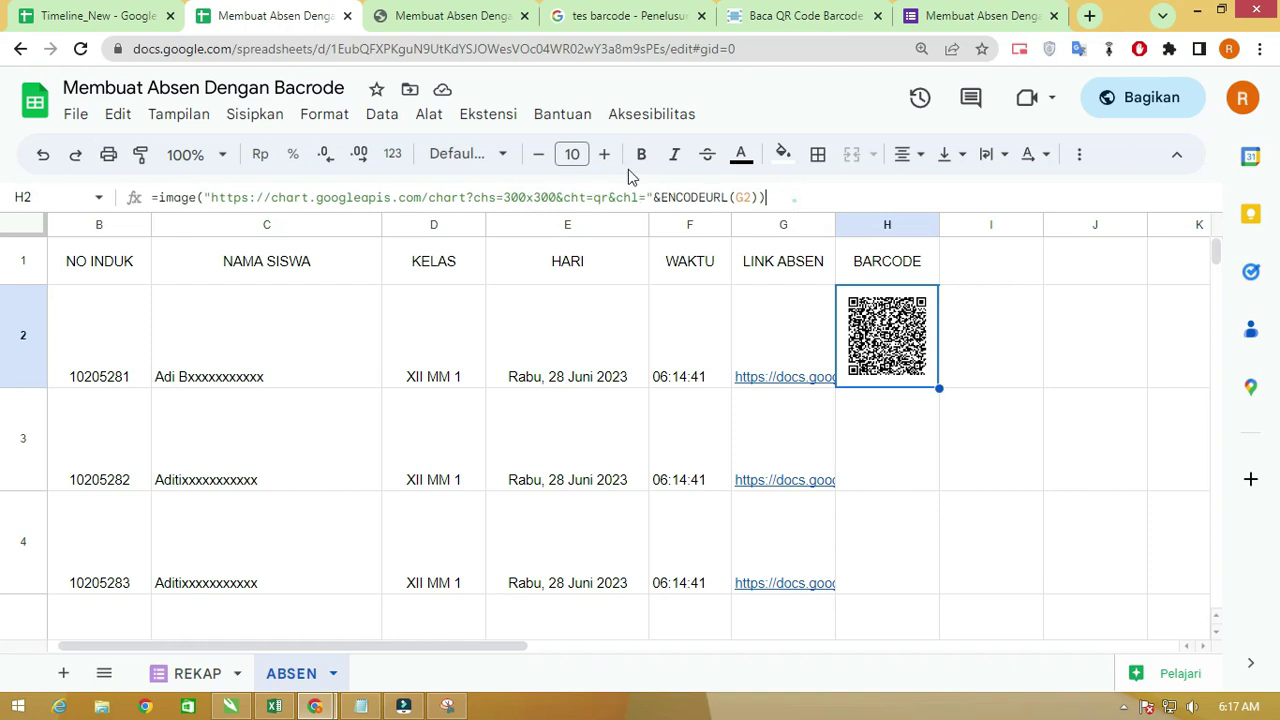
left_click_drag(790, 197, 92, 172)
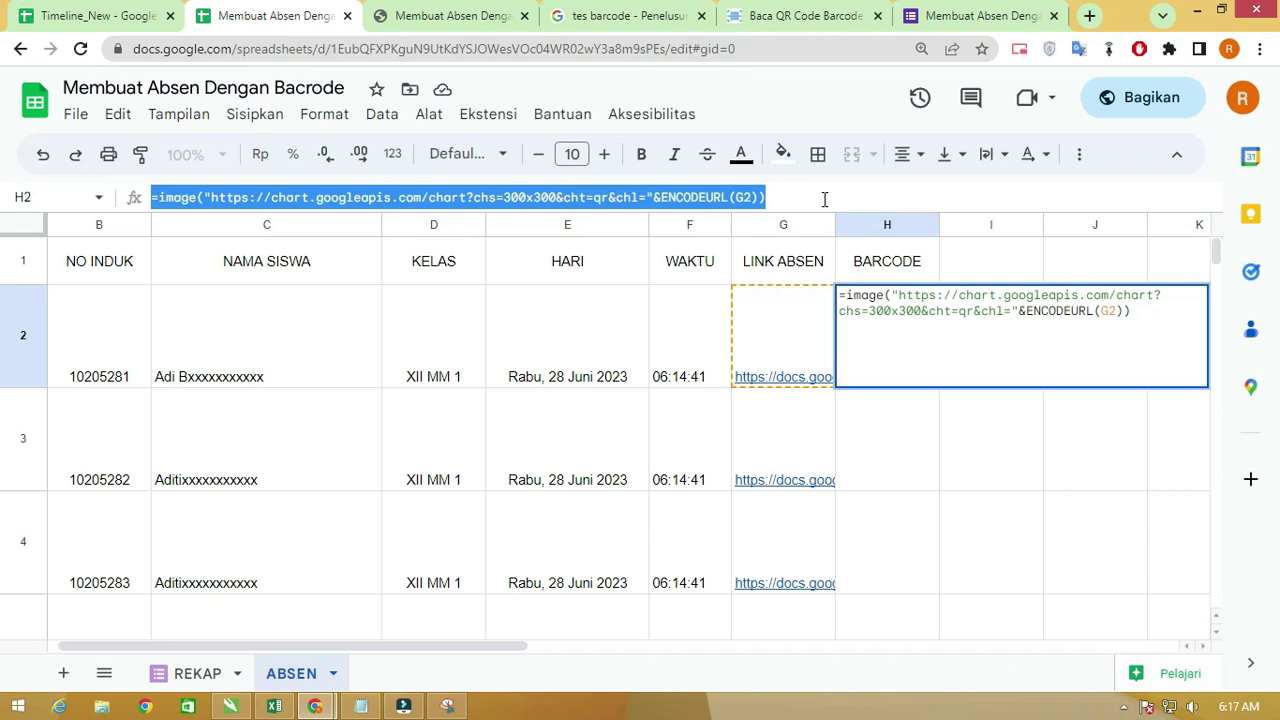
left_click(823, 197)
key("Return")
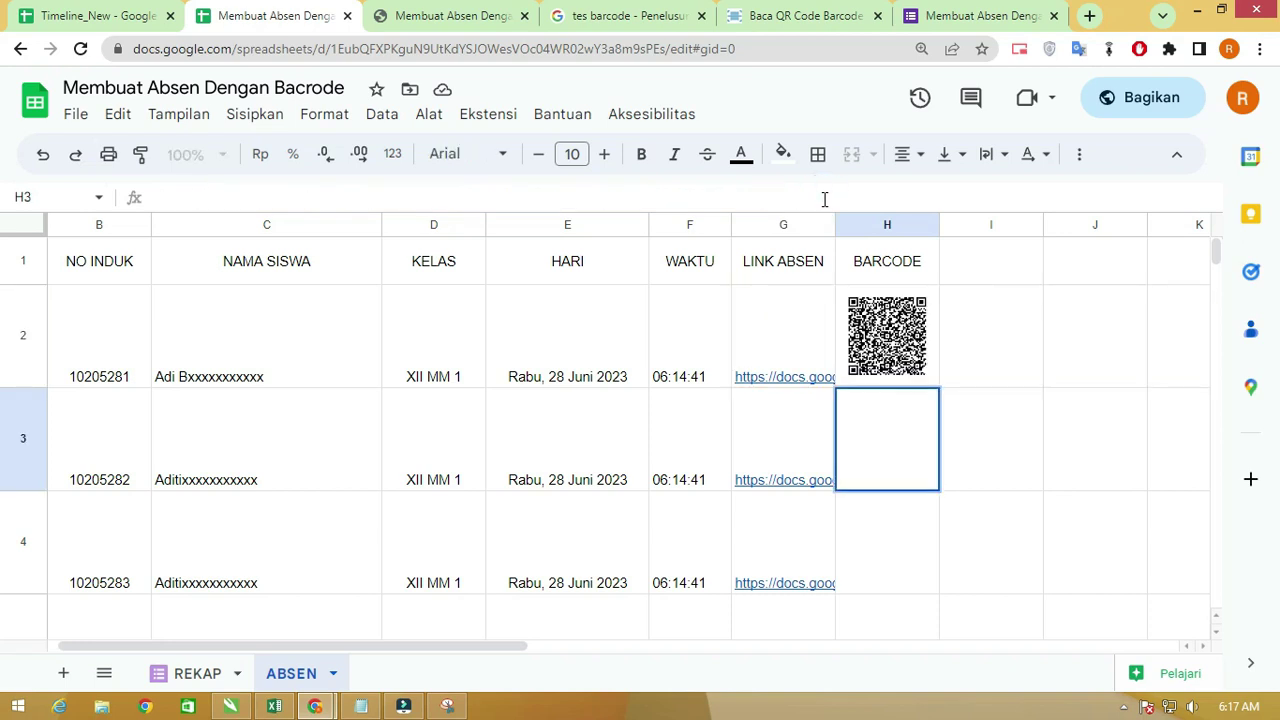